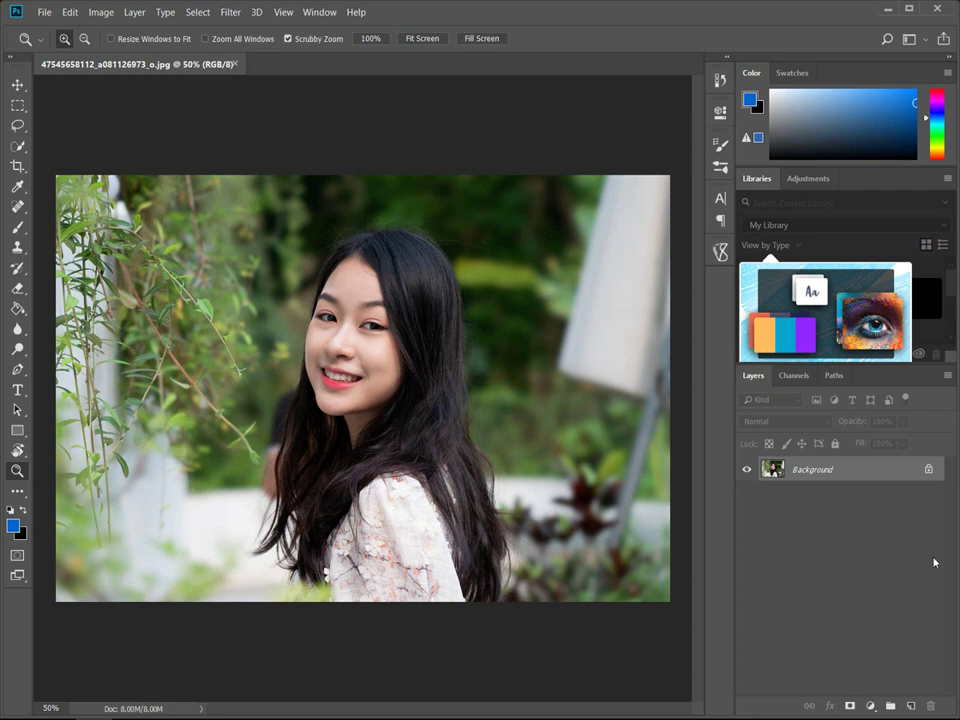
- Duplicate the portrait to Layer 1 and recolour it with a Violet, Orange gradient map
key("ctrl+j")
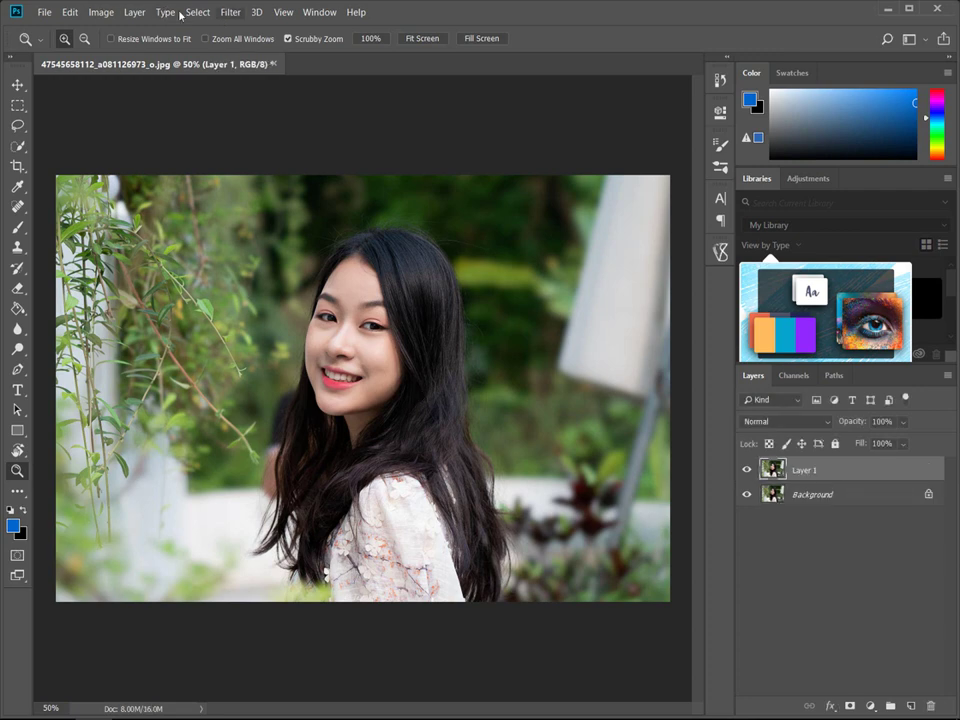
left_click(100, 13)
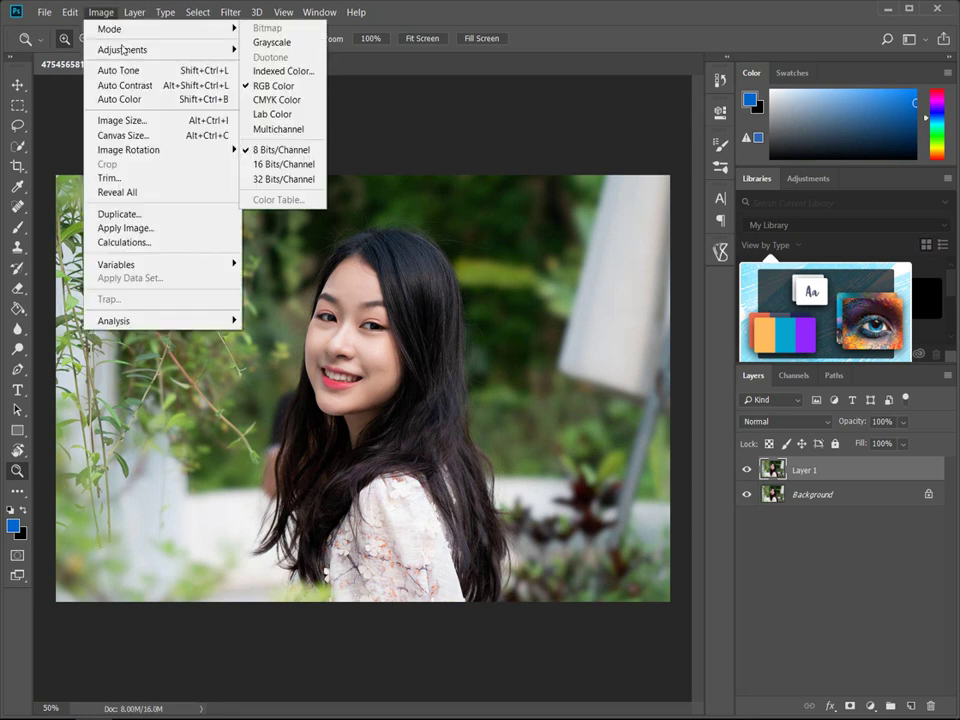
mouse_move(122, 49)
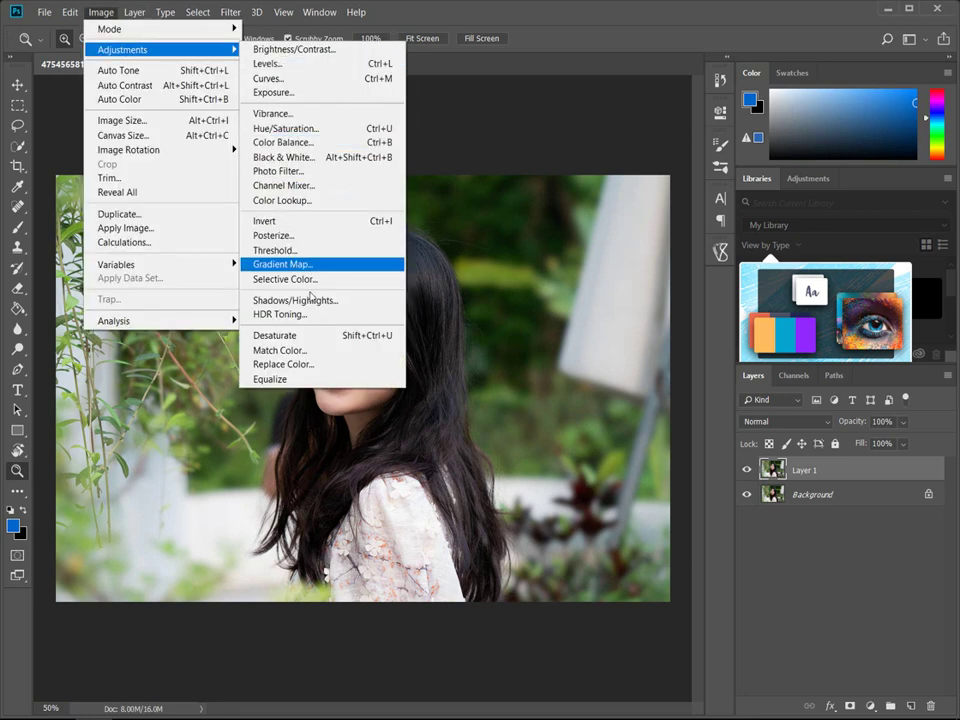
left_click(328, 266)
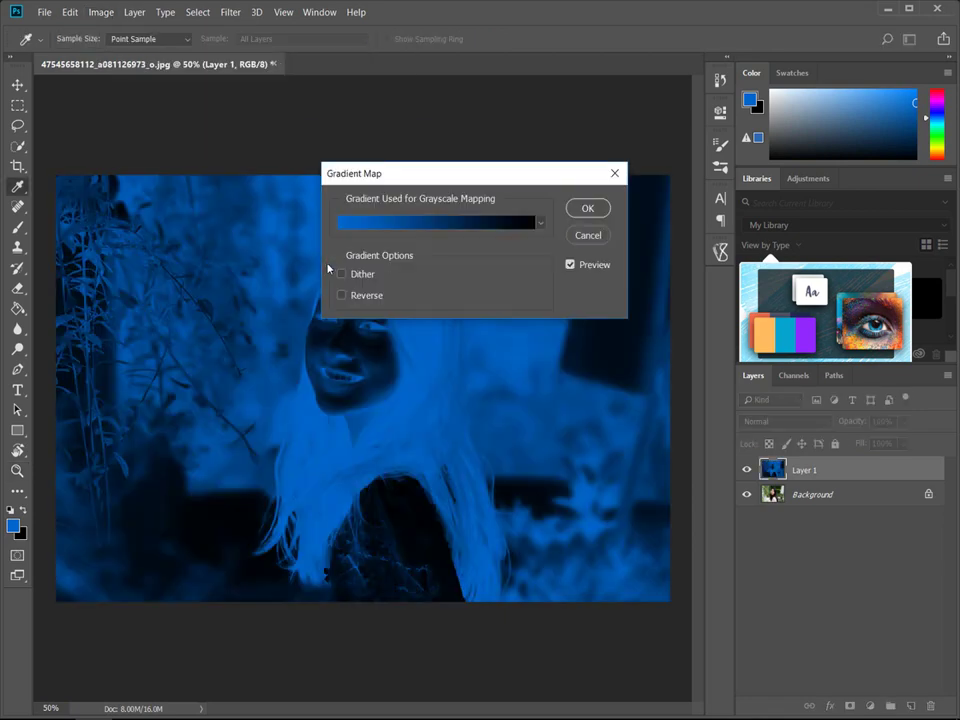
left_click(406, 222)
left_click(755, 364)
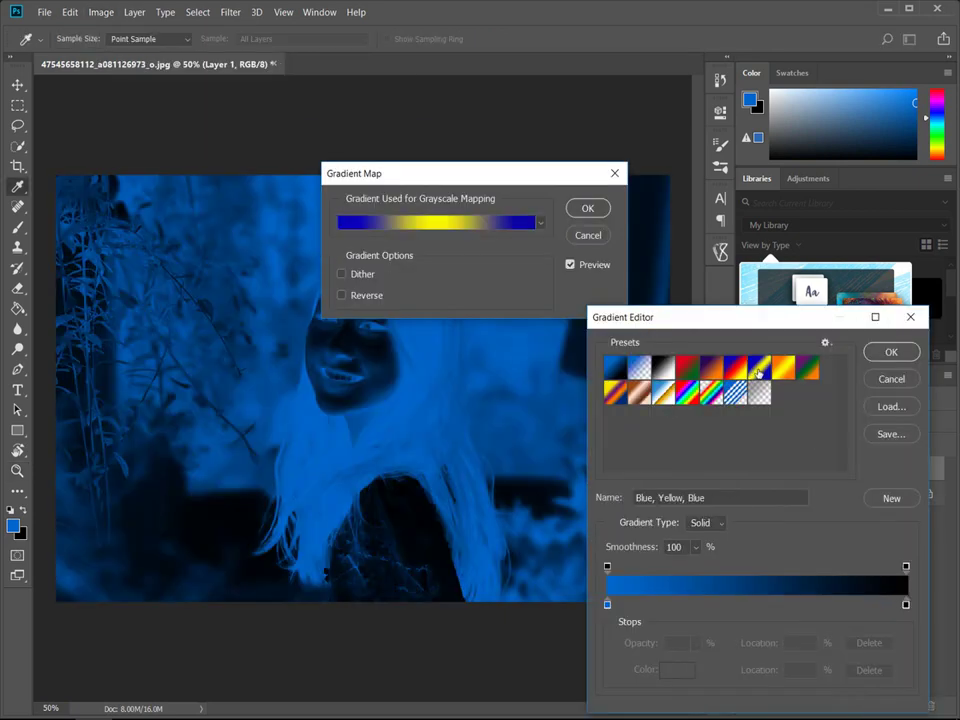
left_click(733, 368)
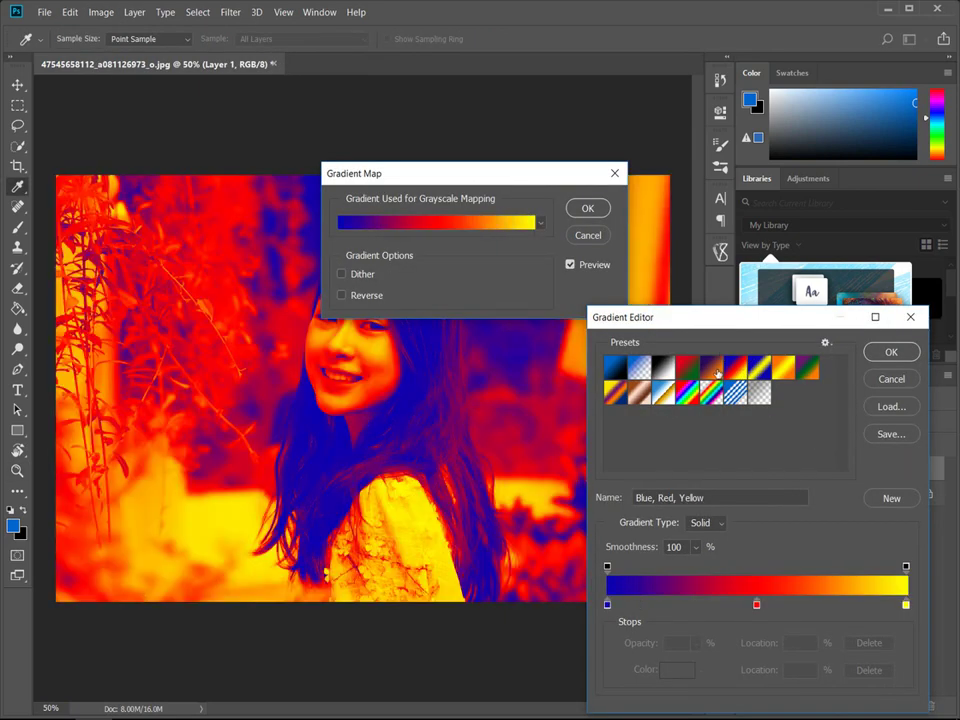
left_click(714, 370)
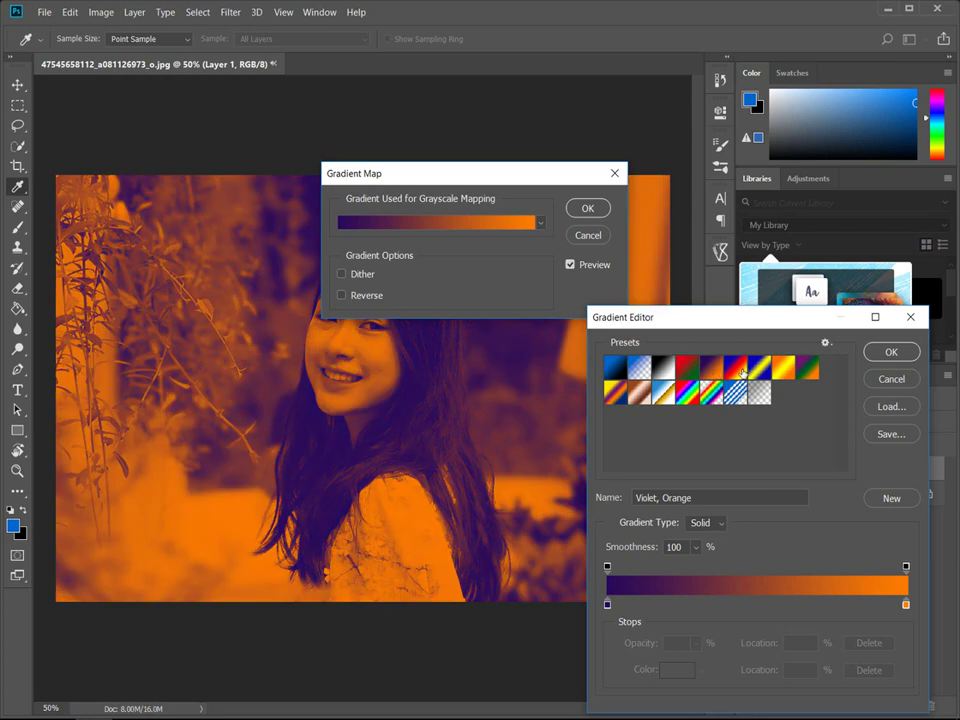
left_click(740, 370)
left_click(718, 374)
left_click_drag(694, 321, 489, 321)
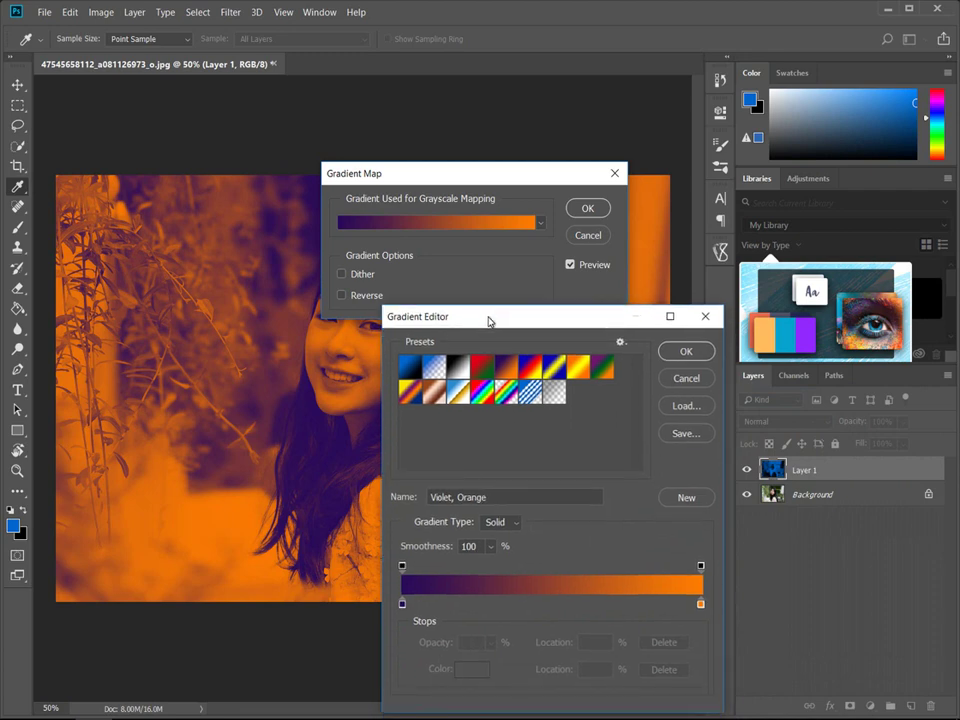
left_click(686, 351)
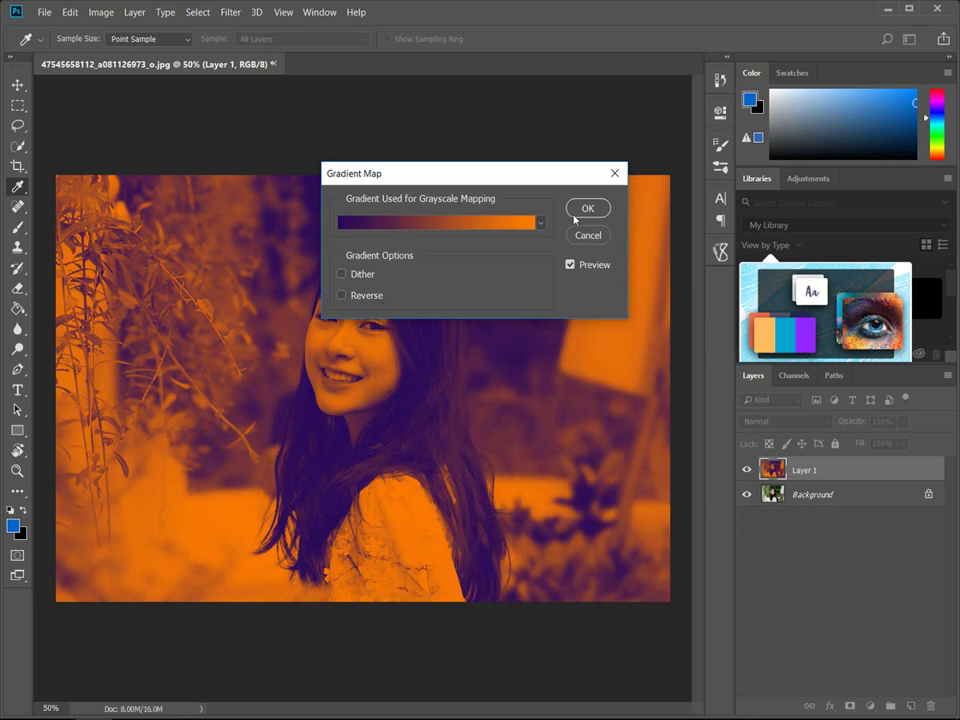
left_click(586, 208)
- Lower Layer 1 opacity to 30%
key("z")
left_click_drag(850, 421, 805, 430)
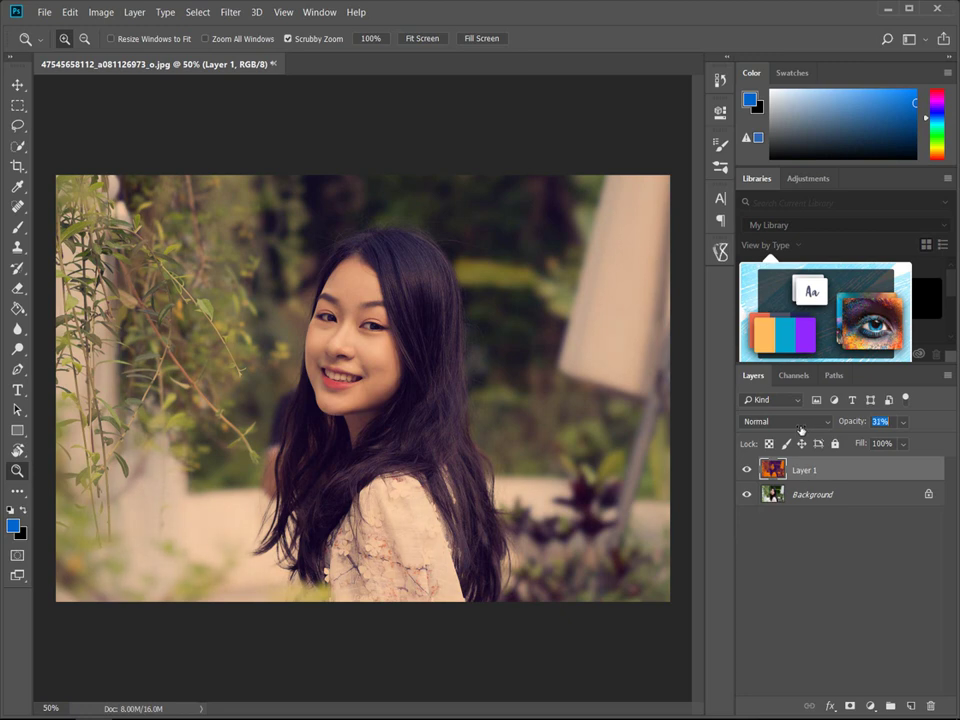
key("Return")
- Apply Shadows/Highlights to Layer 1 with Shadows 79% and Highlights 18%
left_click(228, 13)
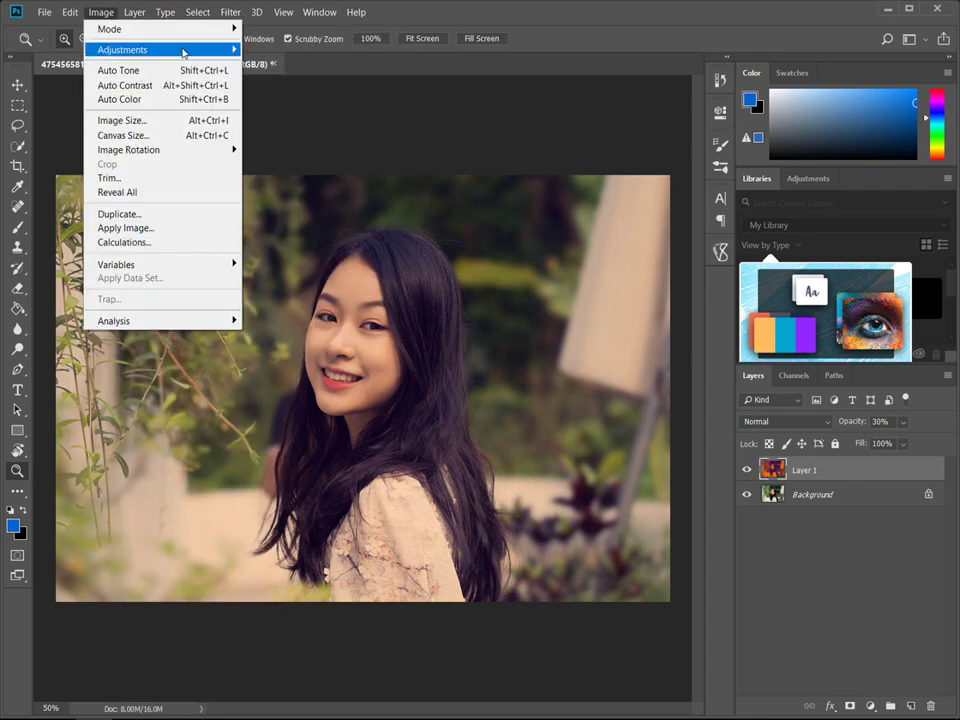
mouse_move(162, 49)
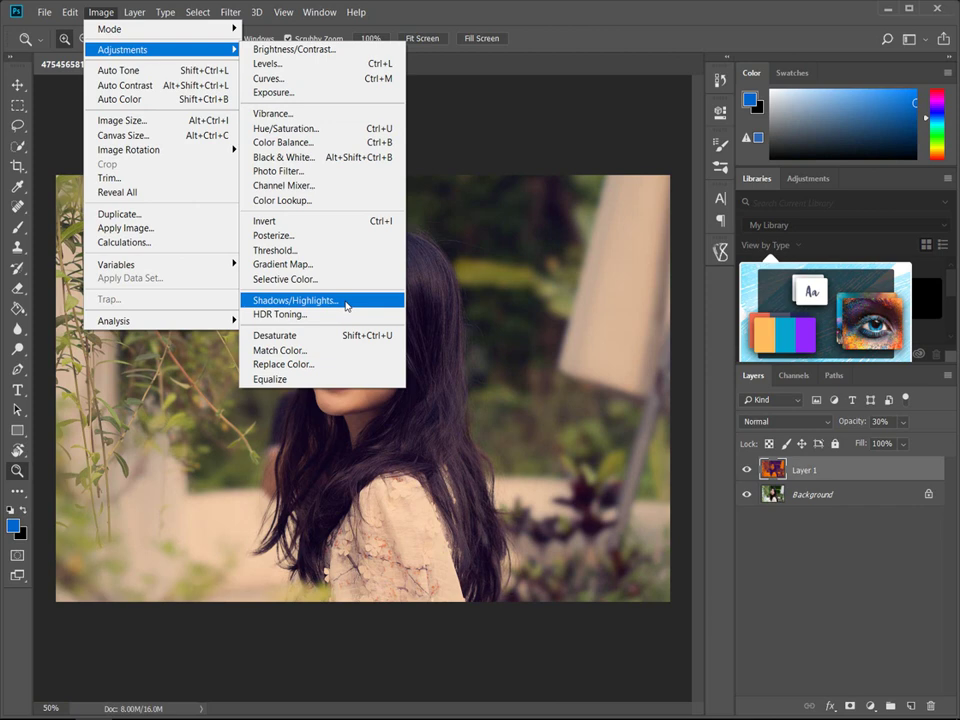
left_click(347, 301)
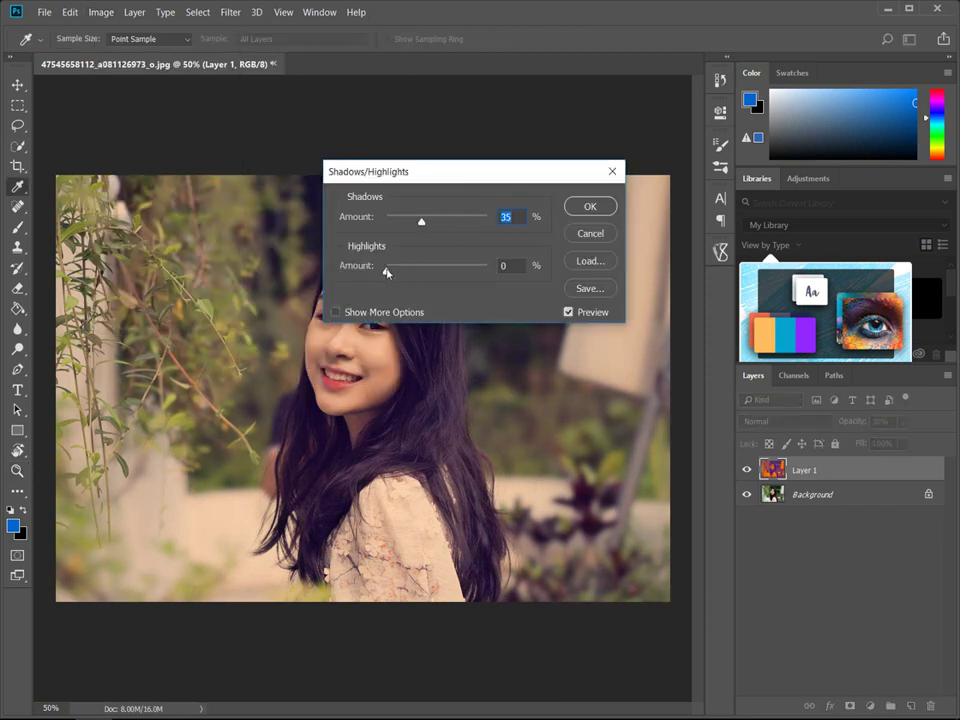
mouse_move(387, 272)
left_mouse_down()
mouse_move(441, 274)
mouse_move(378, 274)
mouse_move(399, 279)
left_mouse_up()
left_click_drag(424, 222, 468, 214)
mouse_move(415, 272)
left_mouse_down()
mouse_move(469, 270)
mouse_move(379, 270)
mouse_move(405, 270)
left_mouse_up()
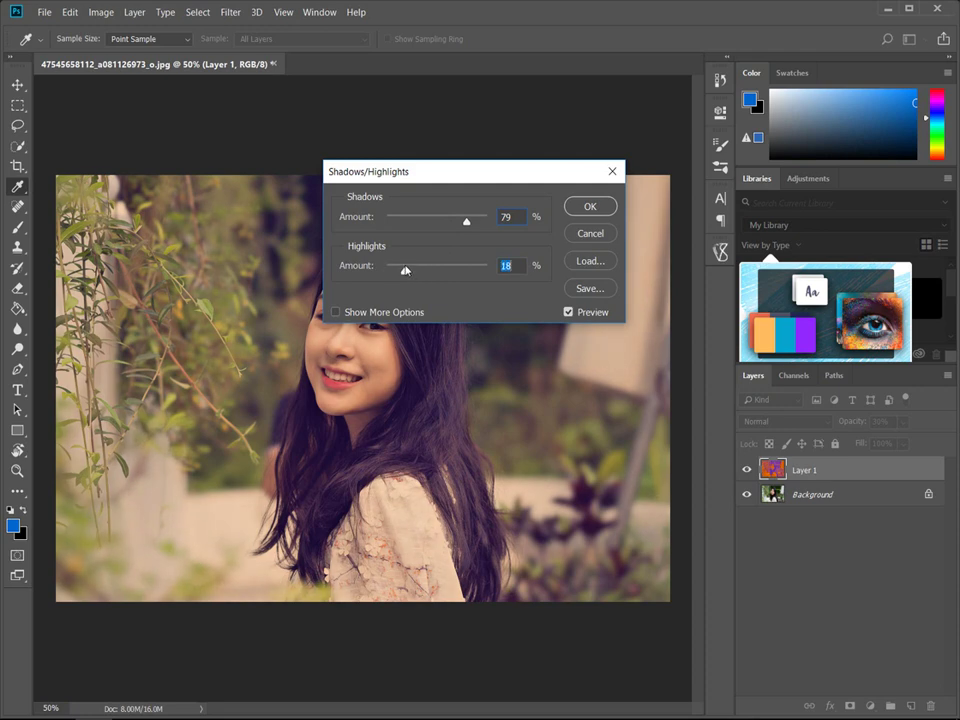
left_click(606, 205)
key("z")
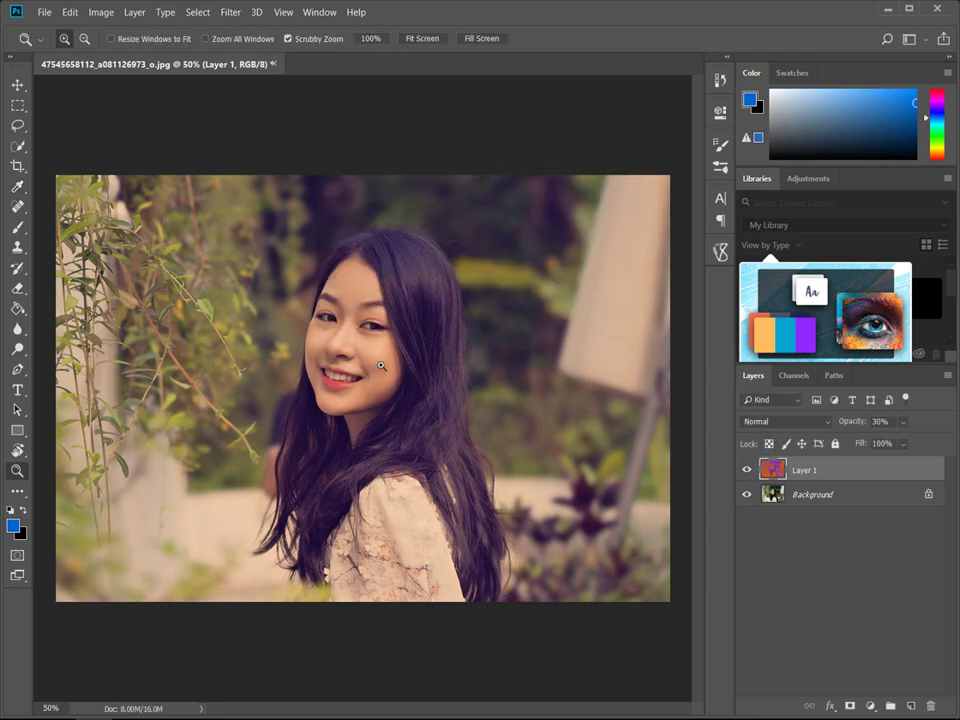
left_click(381, 366)
right_click(381, 366)
left_click(386, 336)
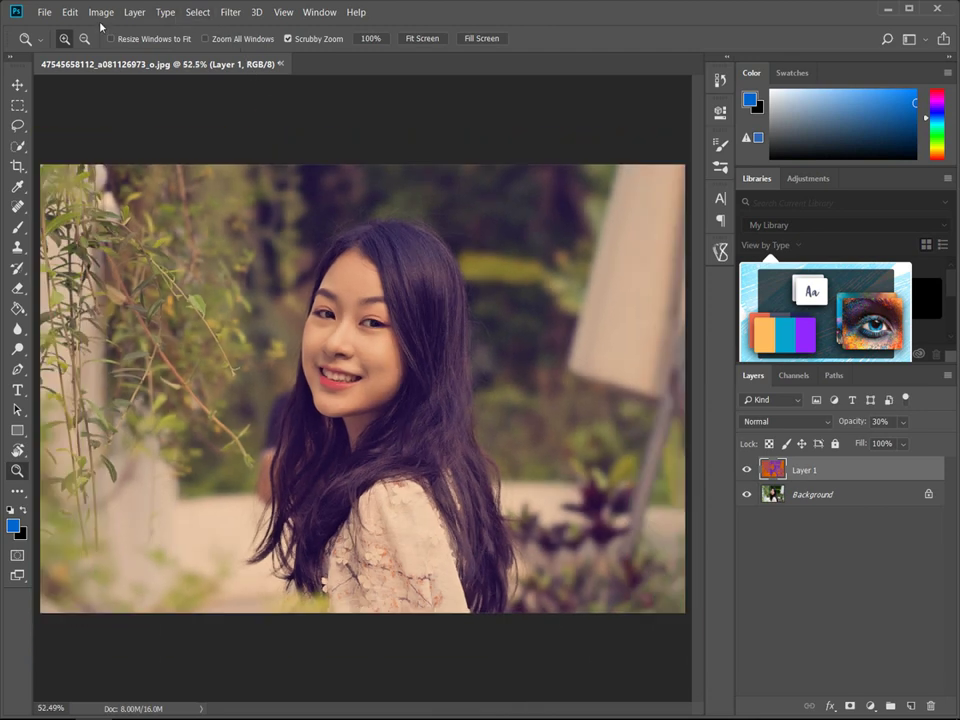
left_click(101, 12)
mouse_move(160, 49)
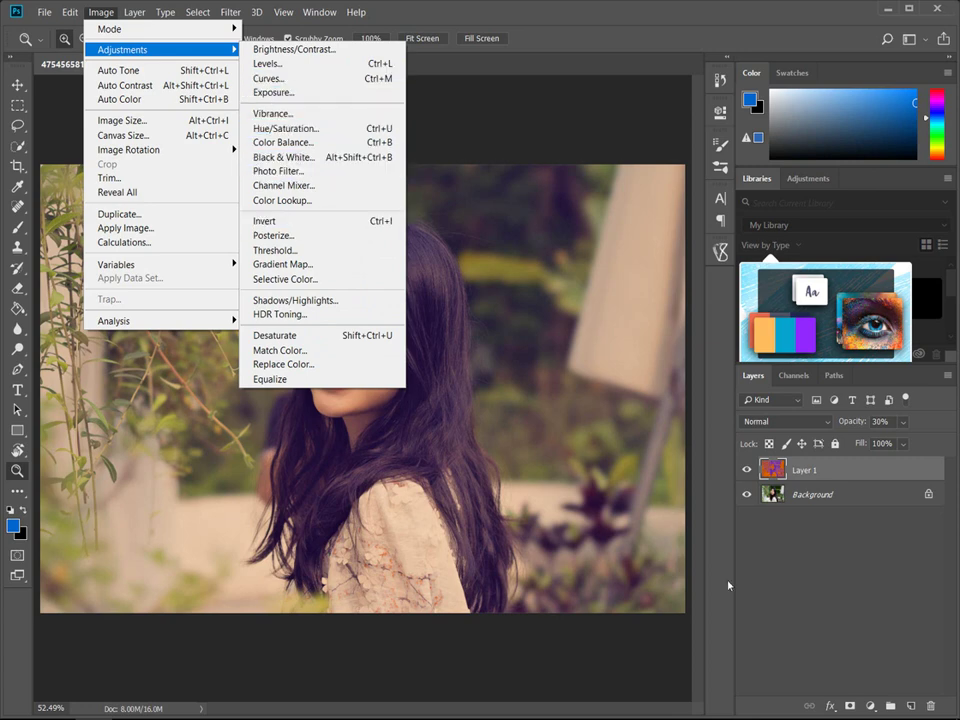
- Add a Gradient Fill layer using the Blue, Yellow, Blue preset
left_click(855, 580)
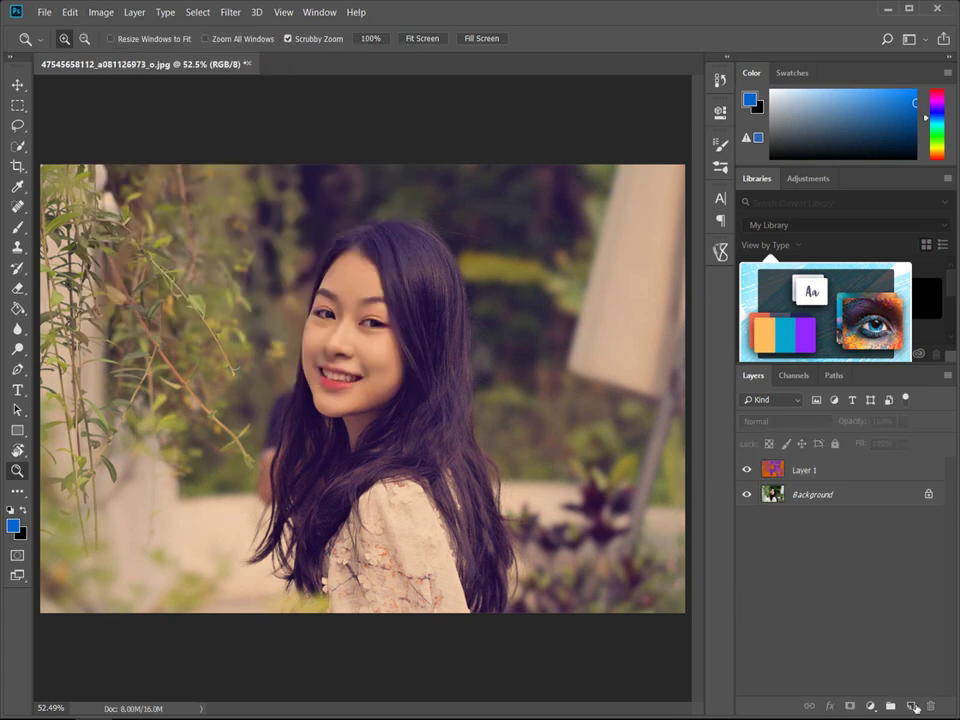
left_click(869, 706)
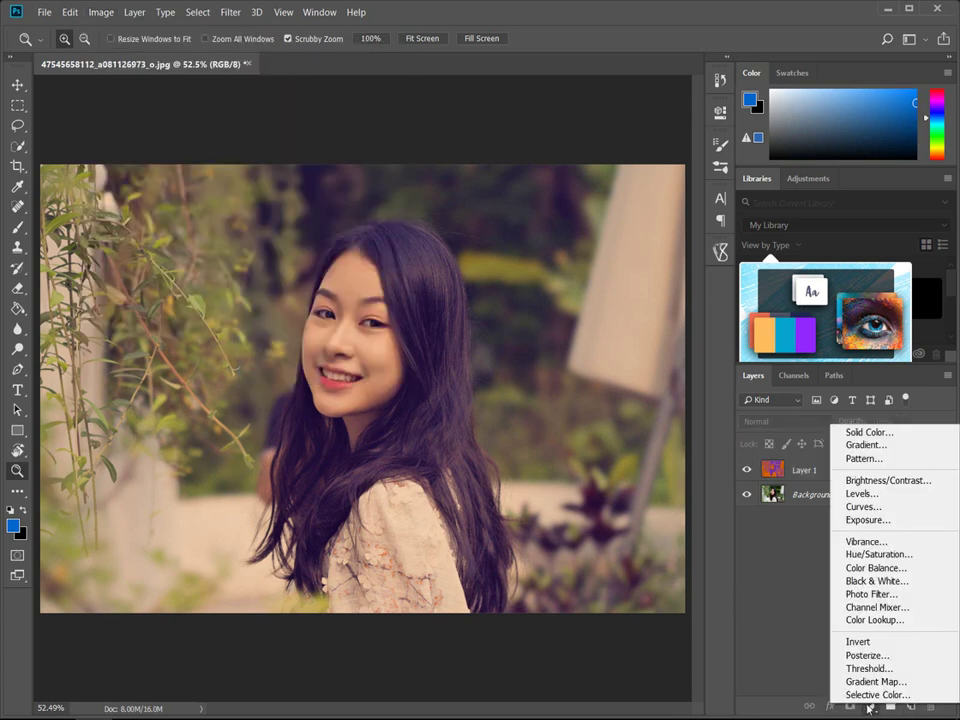
left_click(866, 445)
left_click(465, 187)
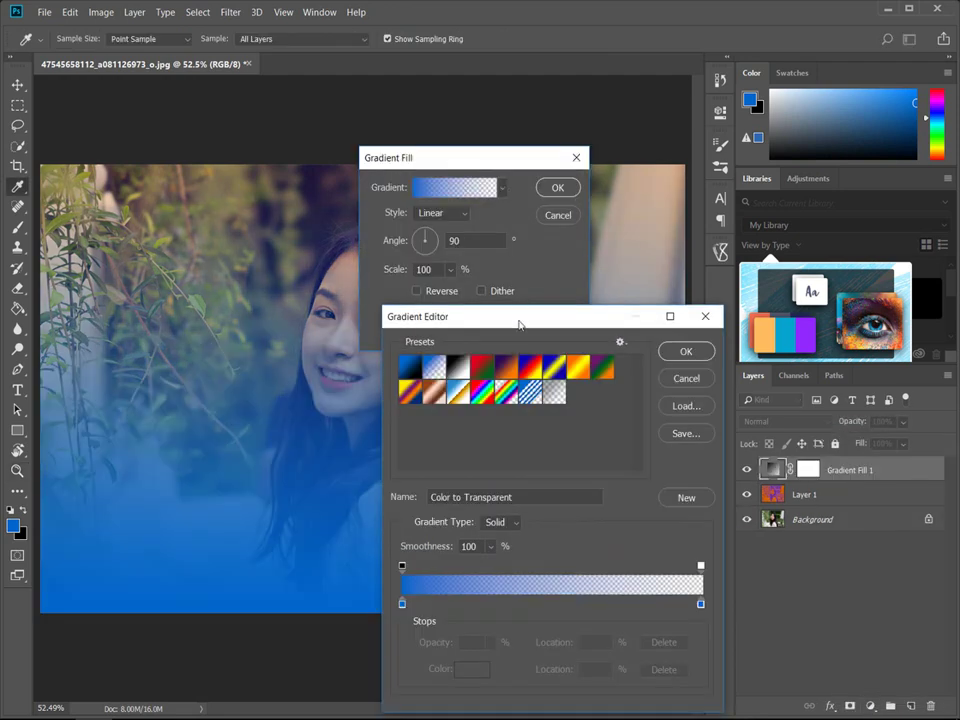
left_click(554, 368)
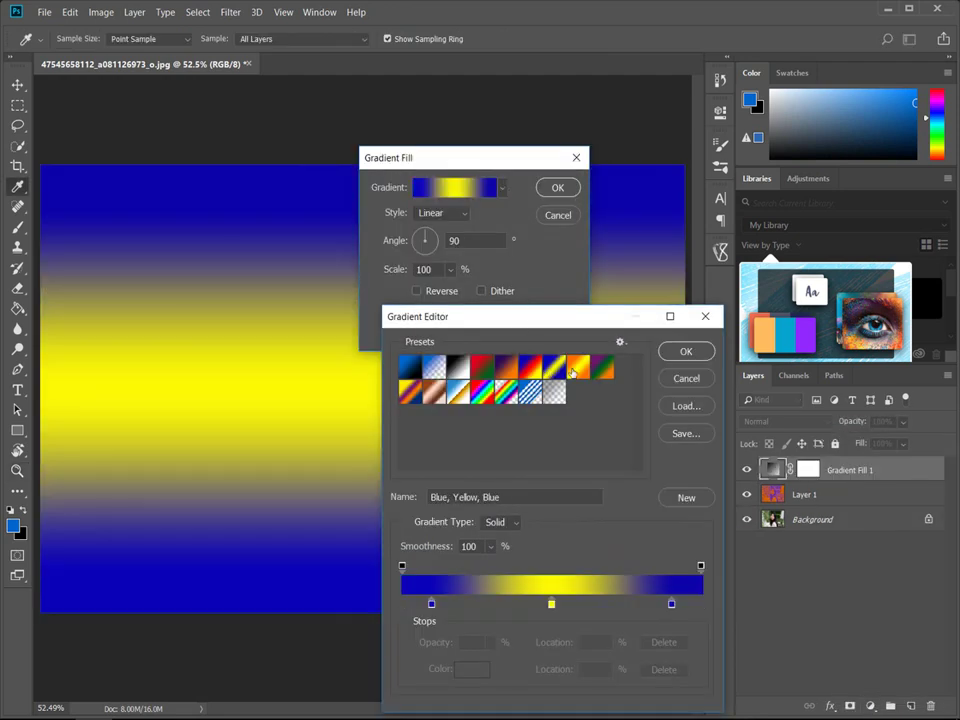
left_click(686, 351)
left_click(557, 187)
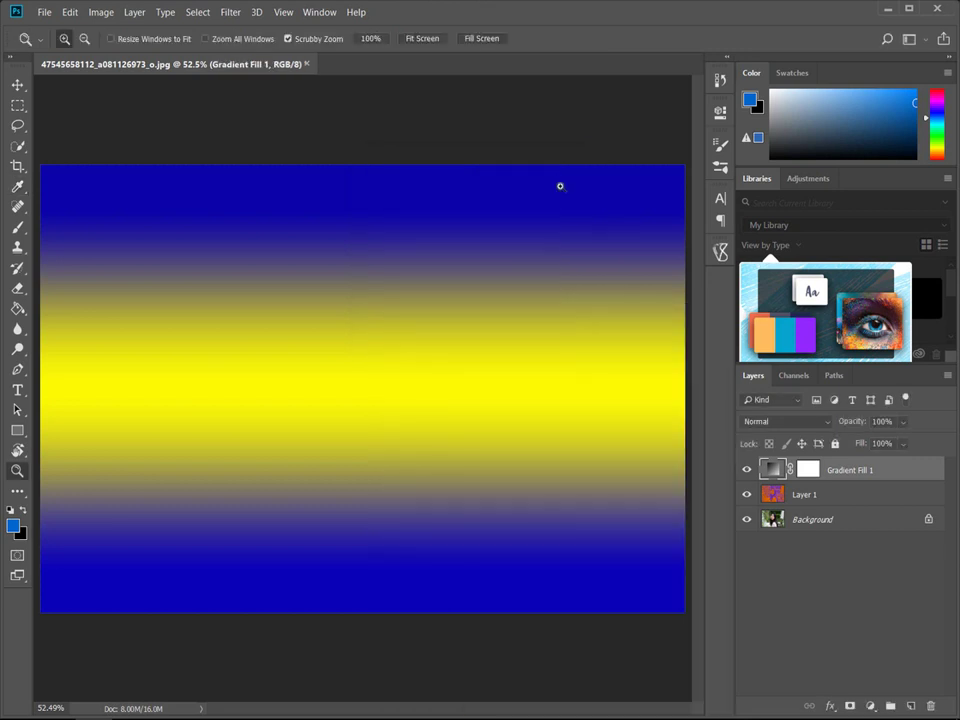
- Blend Gradient Fill 1 in Soft Light at 21% opacity
left_click(790, 421)
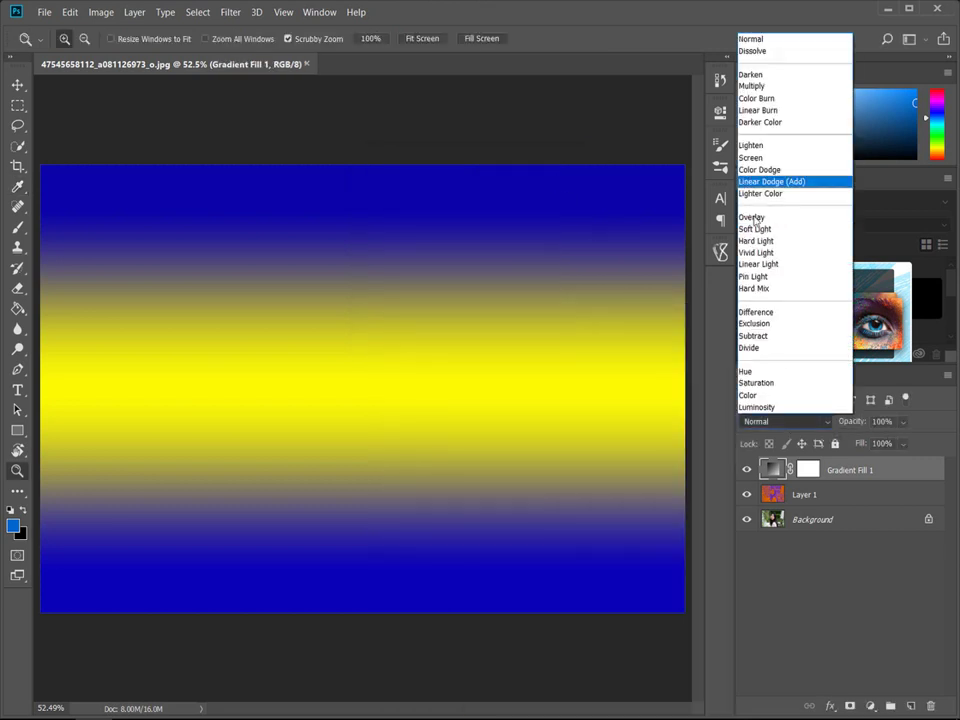
left_click(764, 227)
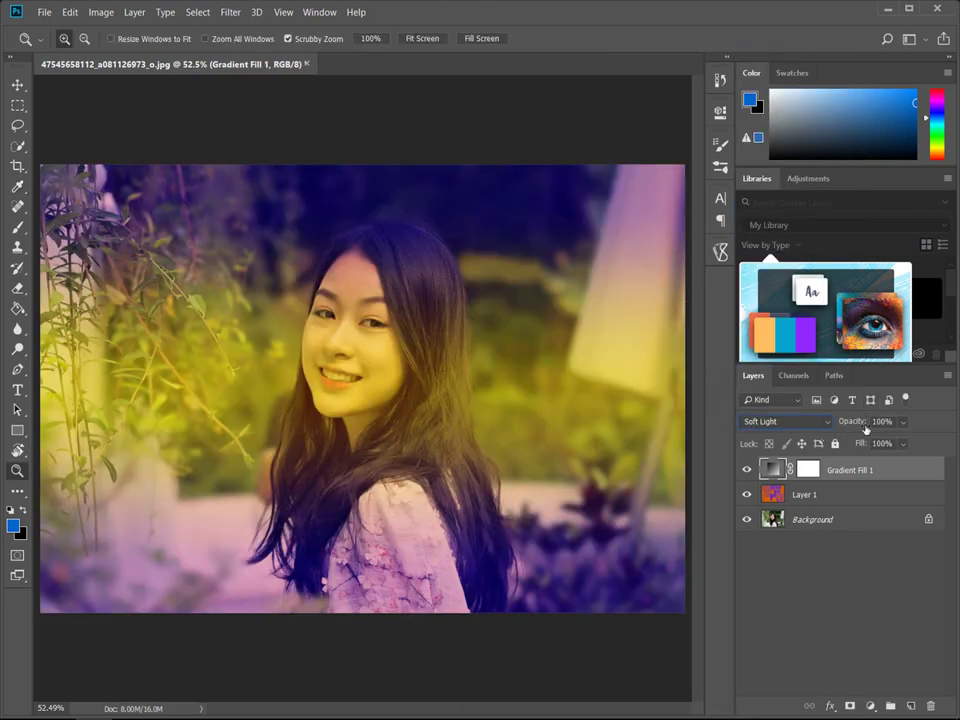
left_click_drag(852, 422, 819, 422)
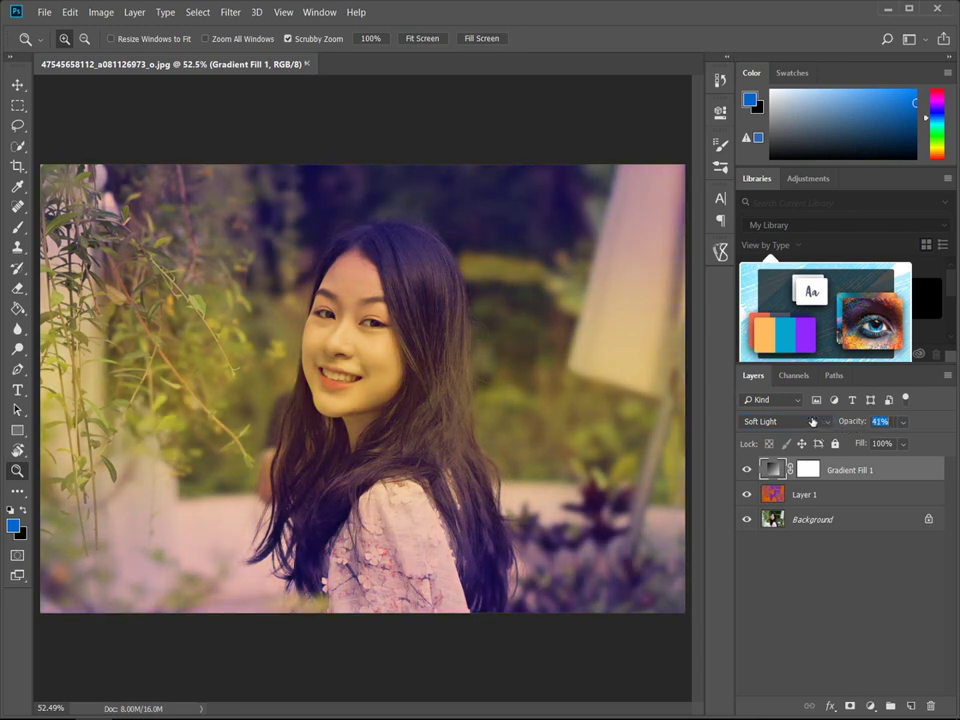
left_click(858, 499)
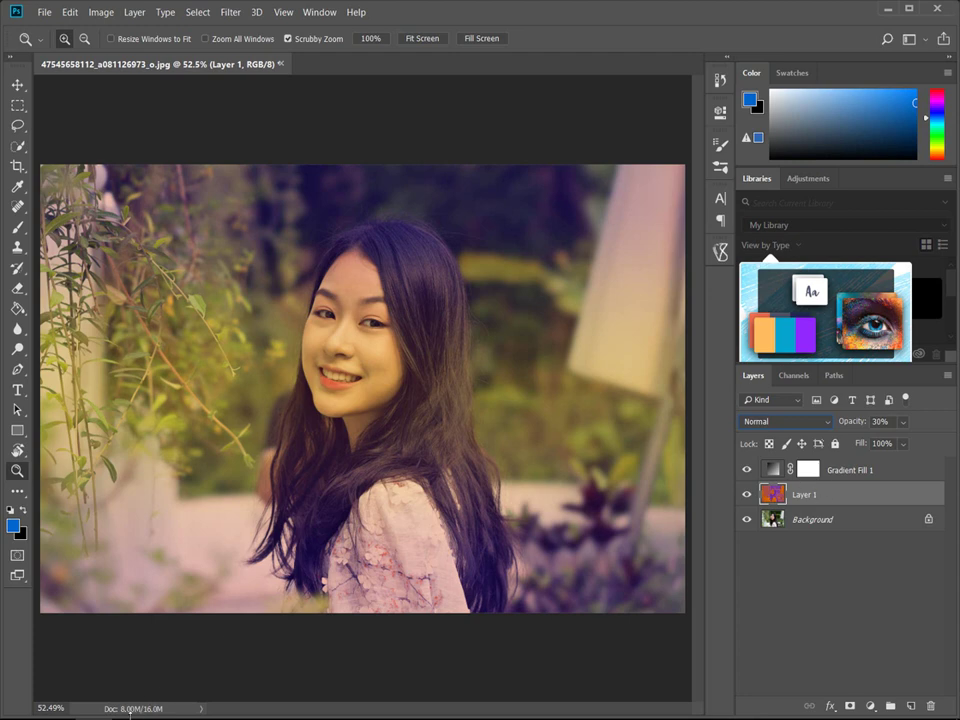
left_click(840, 470)
left_click_drag(855, 423, 856, 424)
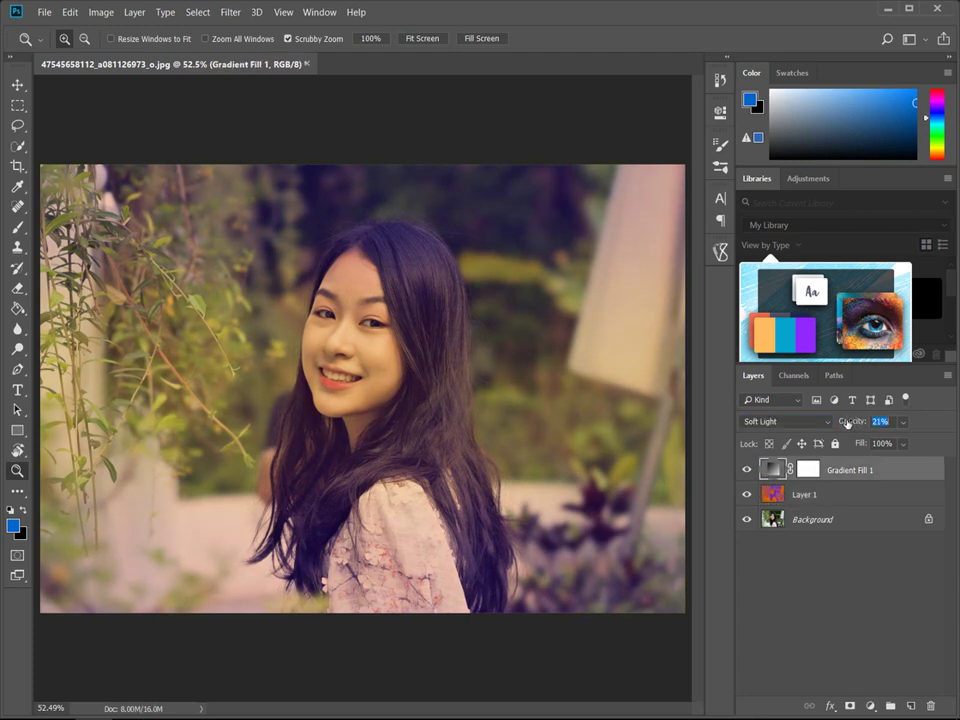
left_click_drag(846, 423, 847, 423)
key("shift+alt+n")
- Give Layer 1 a yellow Outer Glow through its blending options
left_click(847, 500)
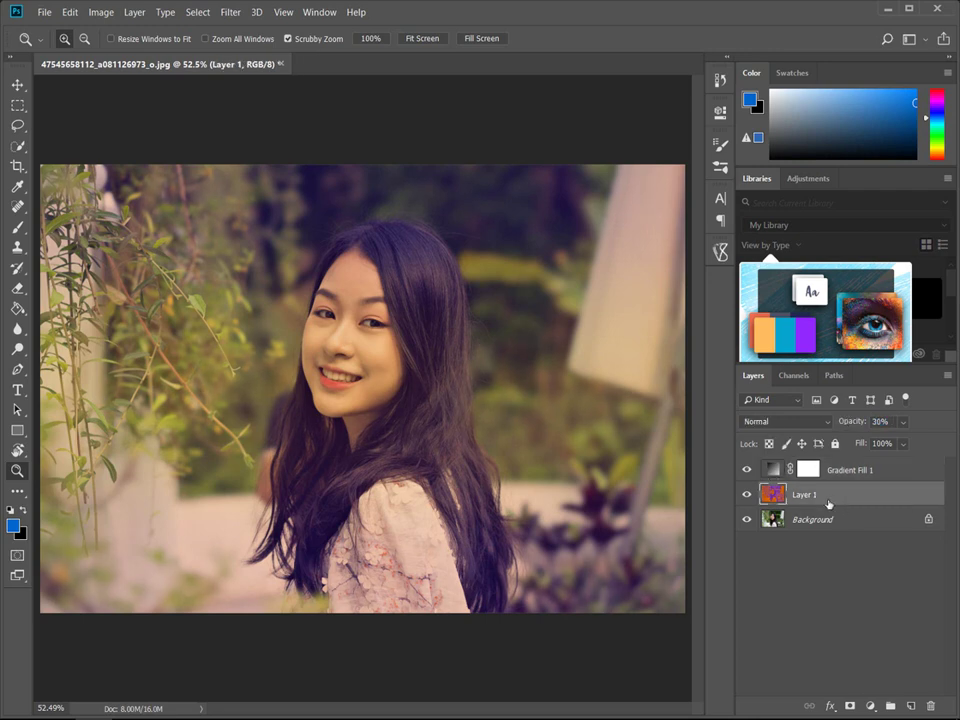
right_click(826, 494)
left_click(695, 113)
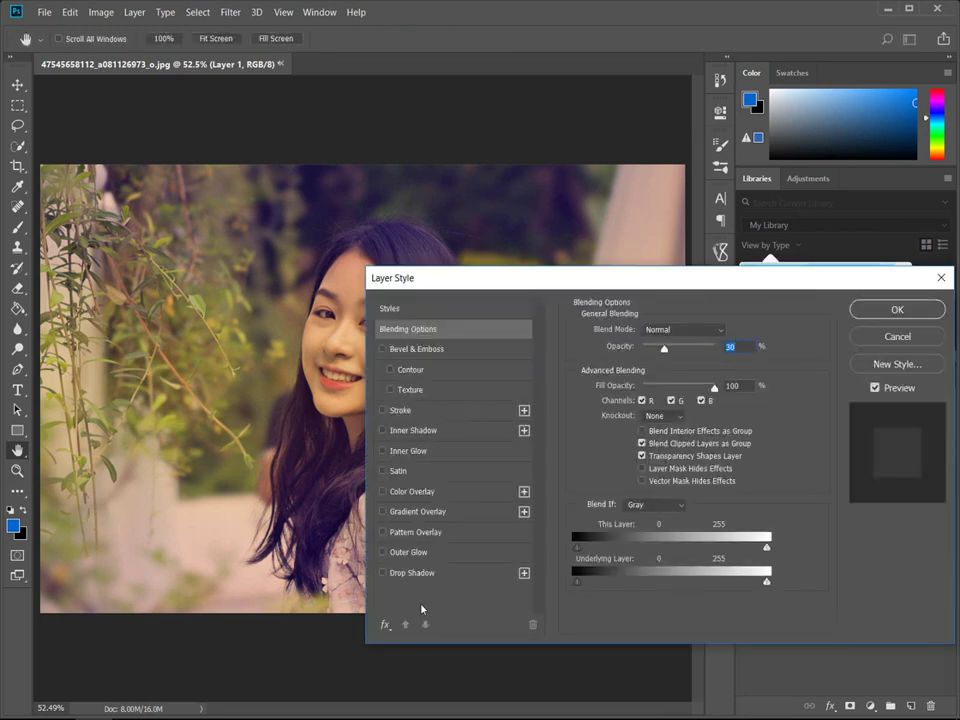
left_click(420, 556)
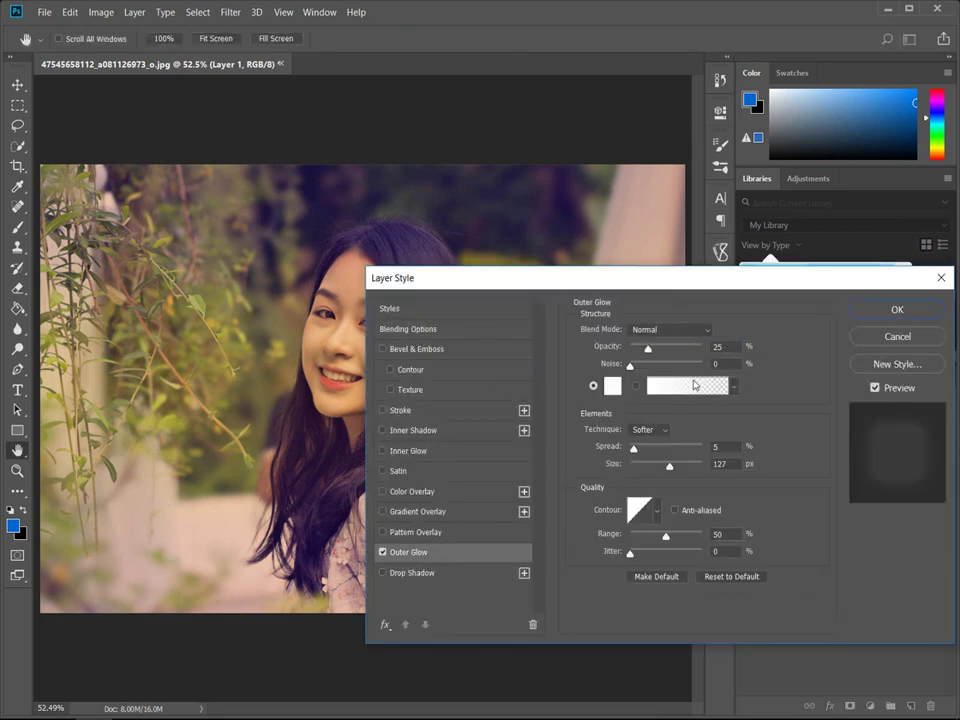
mouse_move(648, 349)
left_mouse_down()
mouse_move(681, 350)
mouse_move(660, 350)
left_mouse_up()
left_click(703, 386)
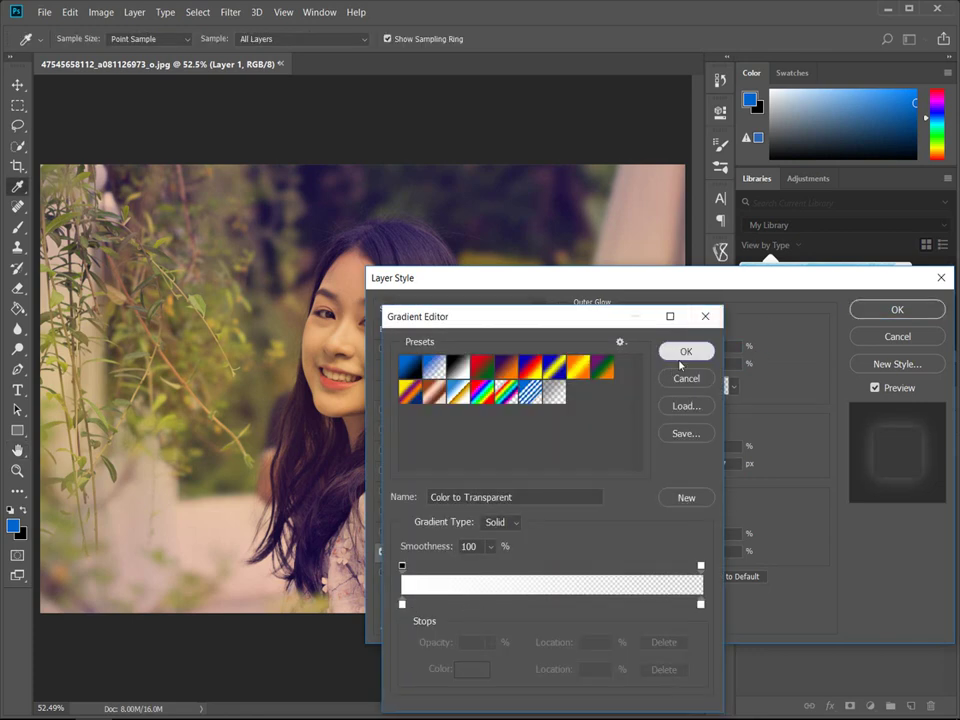
left_click(686, 351)
left_click(612, 384)
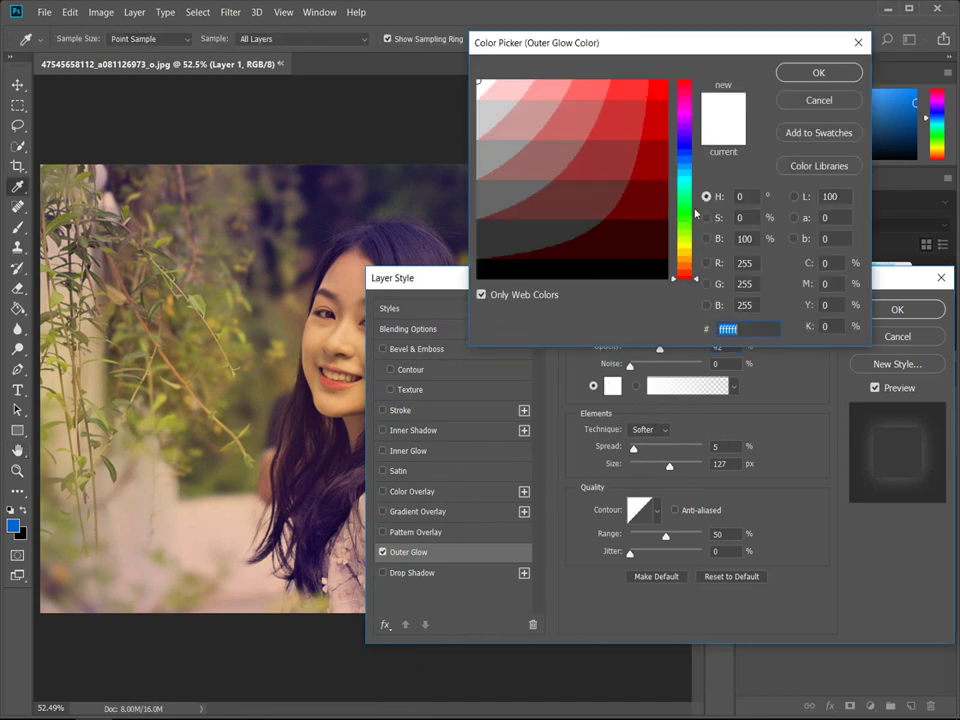
left_click(684, 252)
left_click(657, 102)
left_click(842, 72)
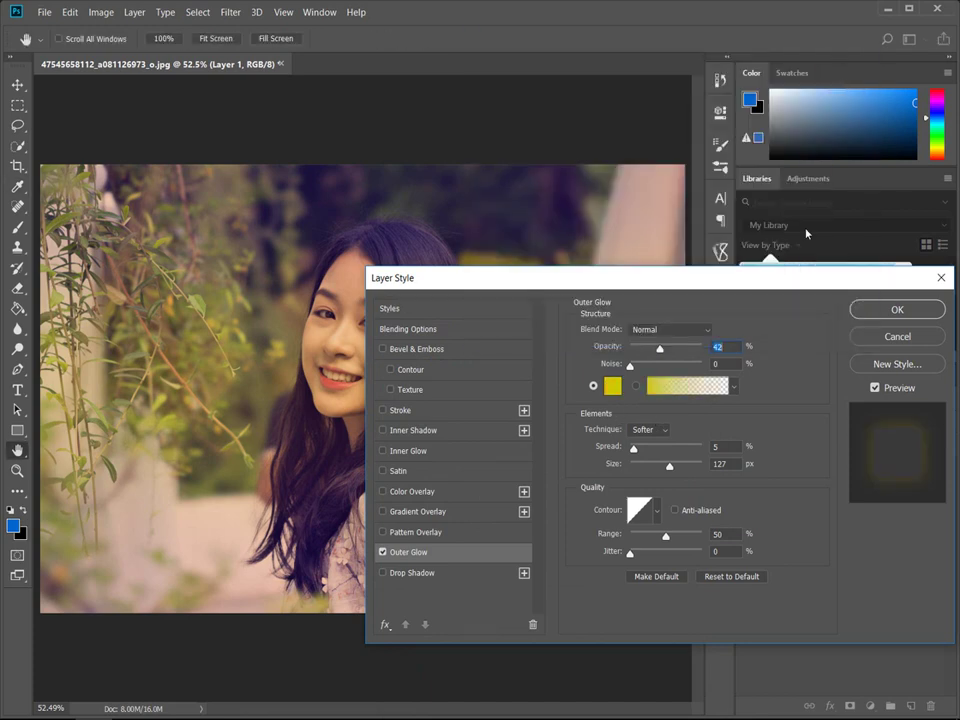
- Add a Normal-mode Inner Shadow at 63% opacity and apply the effects
left_click(413, 431)
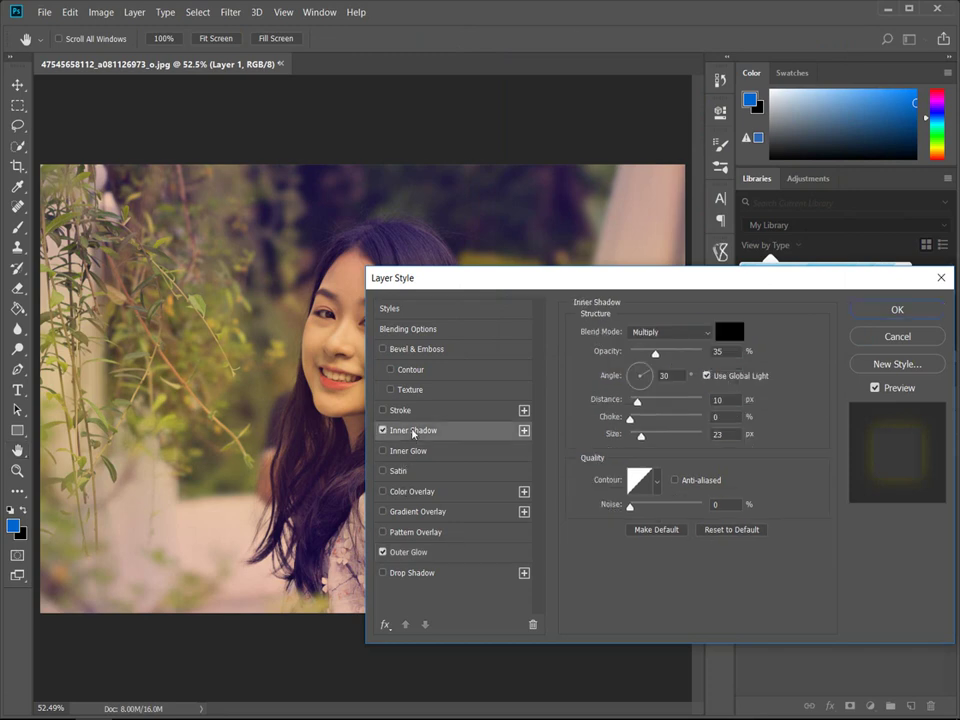
left_click(667, 332)
left_click(640, 346)
mouse_move(686, 352)
left_mouse_down()
mouse_move(698, 368)
mouse_move(675, 355)
left_mouse_up()
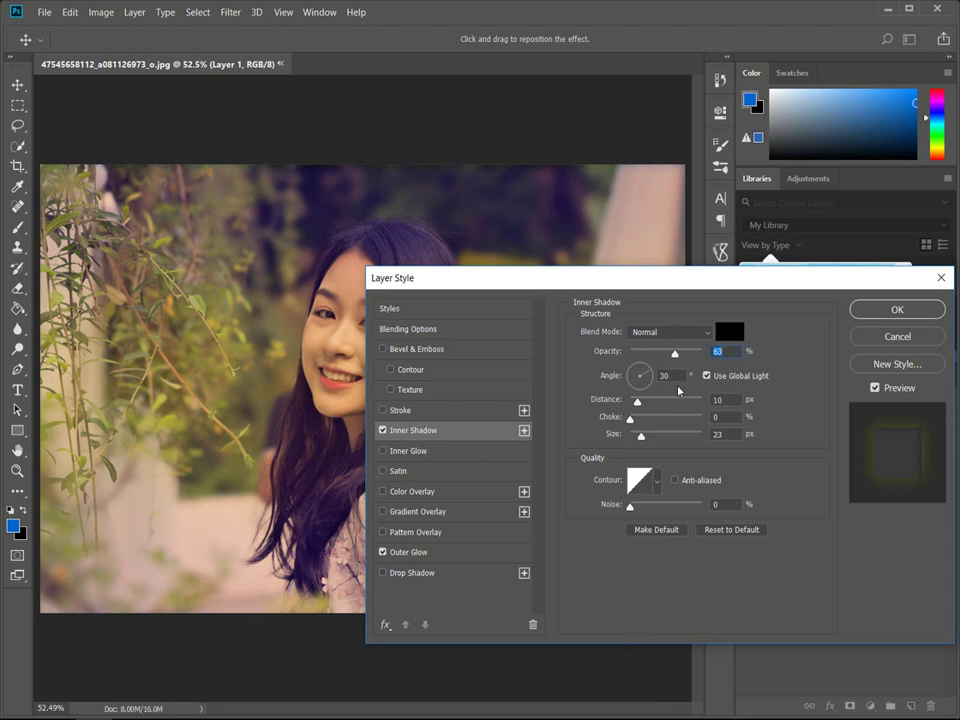
left_click(888, 309)
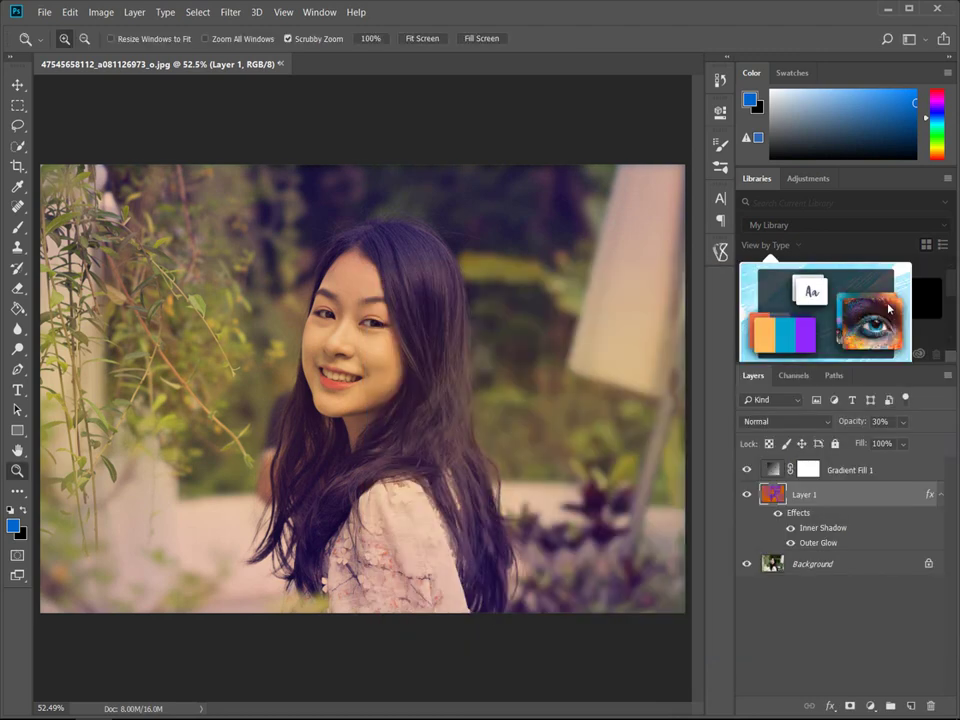
- Stamp all visible layers, desaturate the result, and keep only its copy, Layer 2 copy
left_click(855, 471)
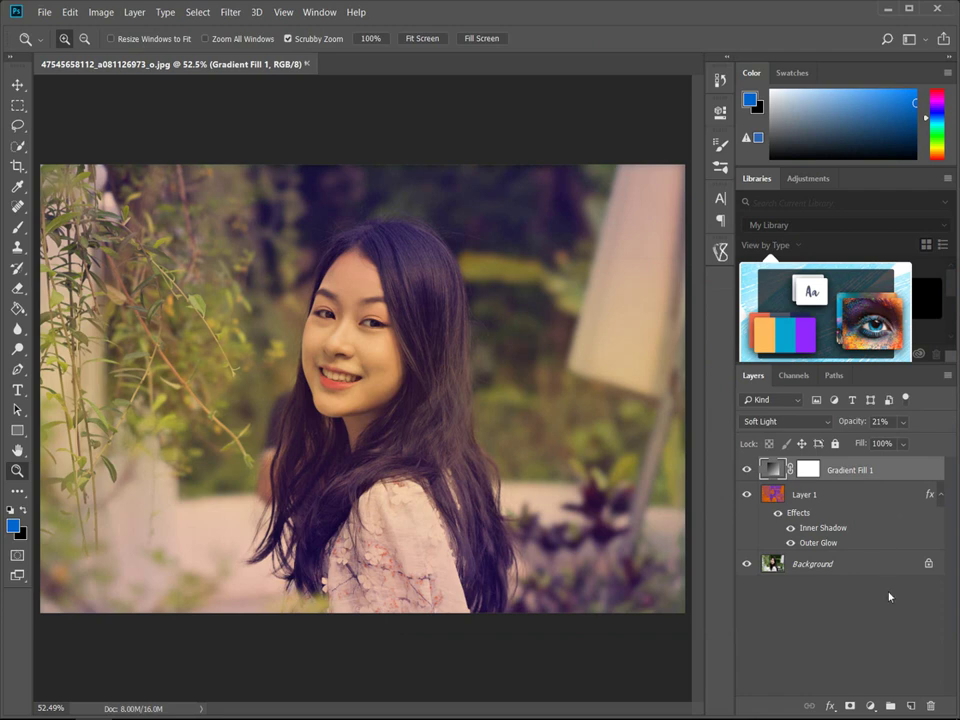
key("ctrl+shift+alt+e")
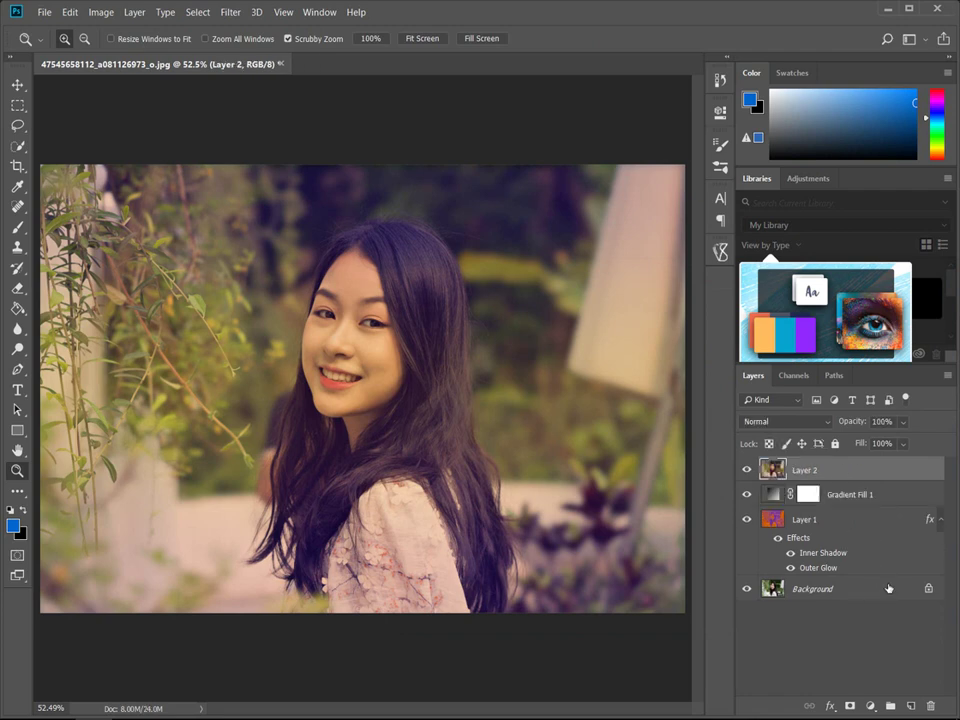
key("ctrl+shift+u")
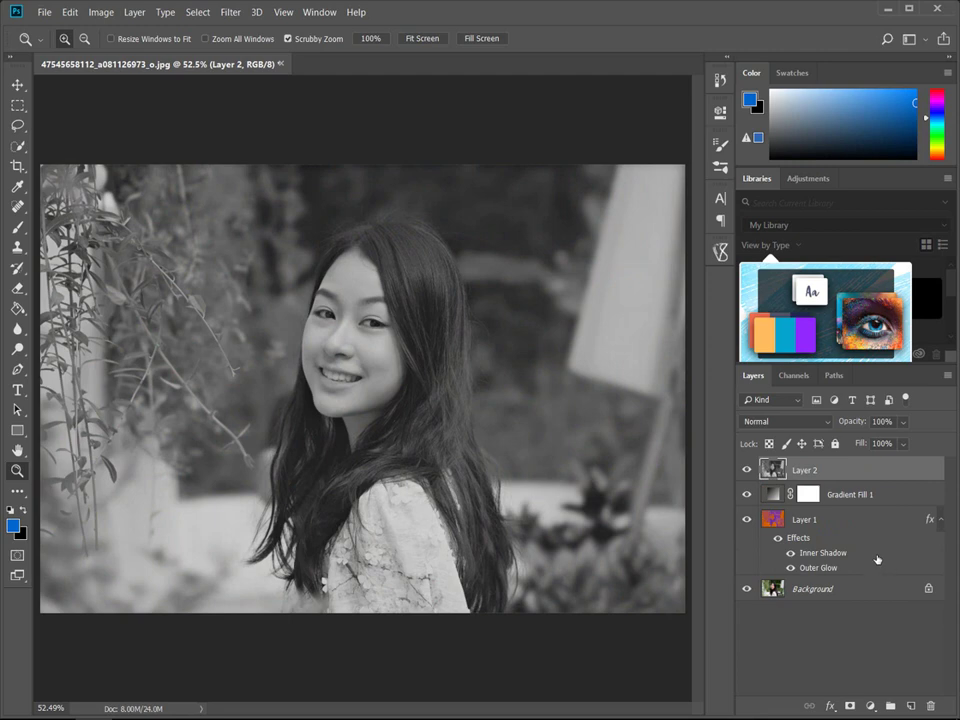
key("ctrl+j")
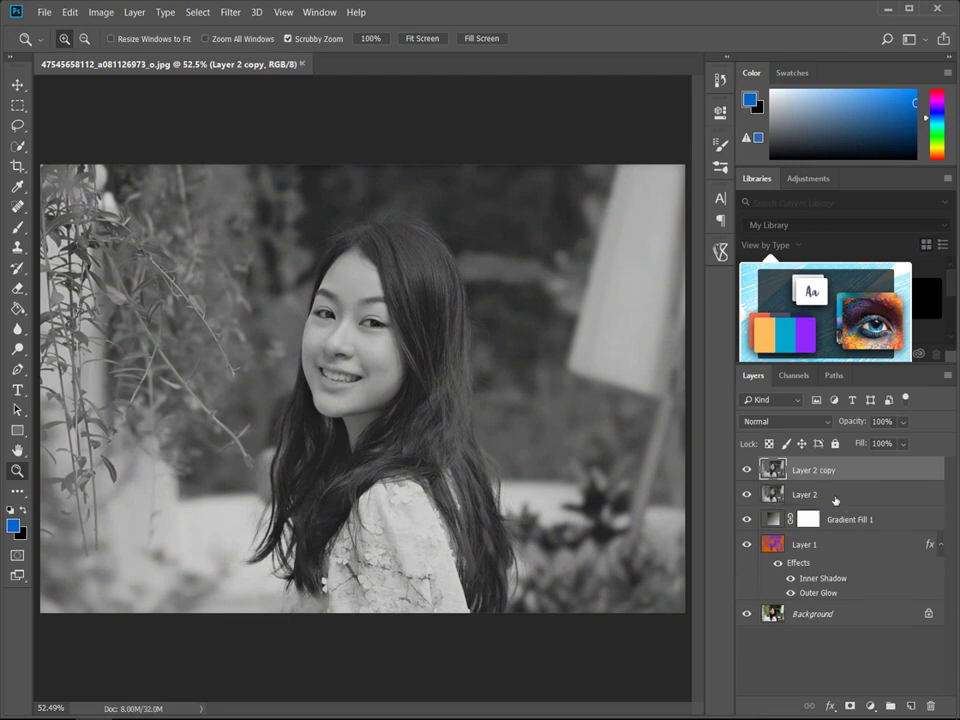
left_click(805, 495)
key("Delete")
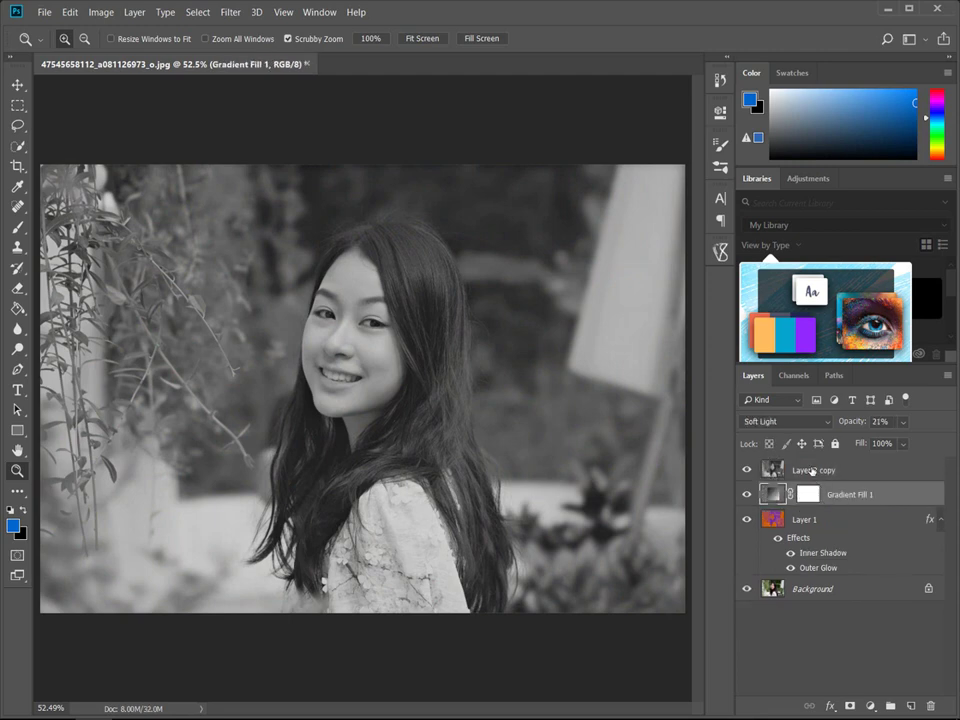
left_click(805, 470)
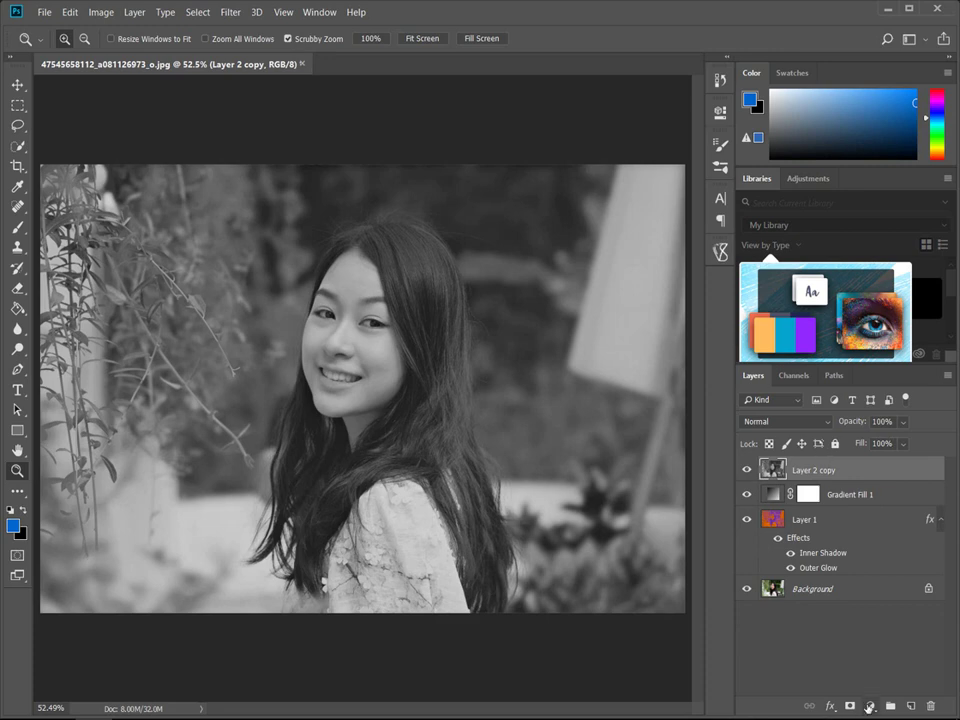
- Add a colorized Hue/Saturation layer (Hue 24, Saturation 33) and merge it with Layer 2 copy
left_click(870, 706)
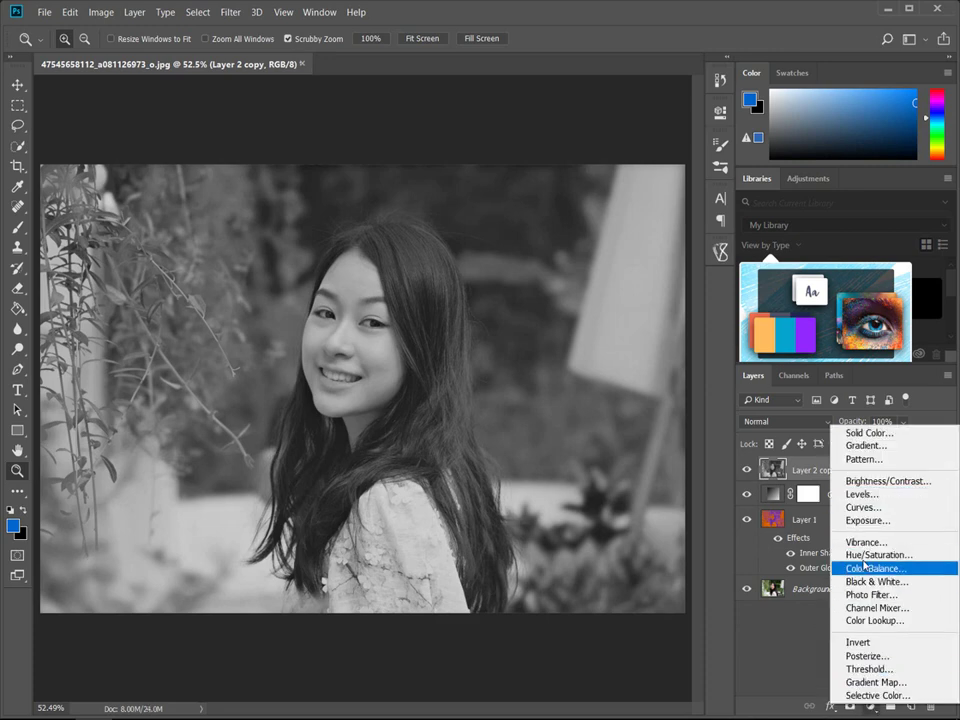
left_click(872, 554)
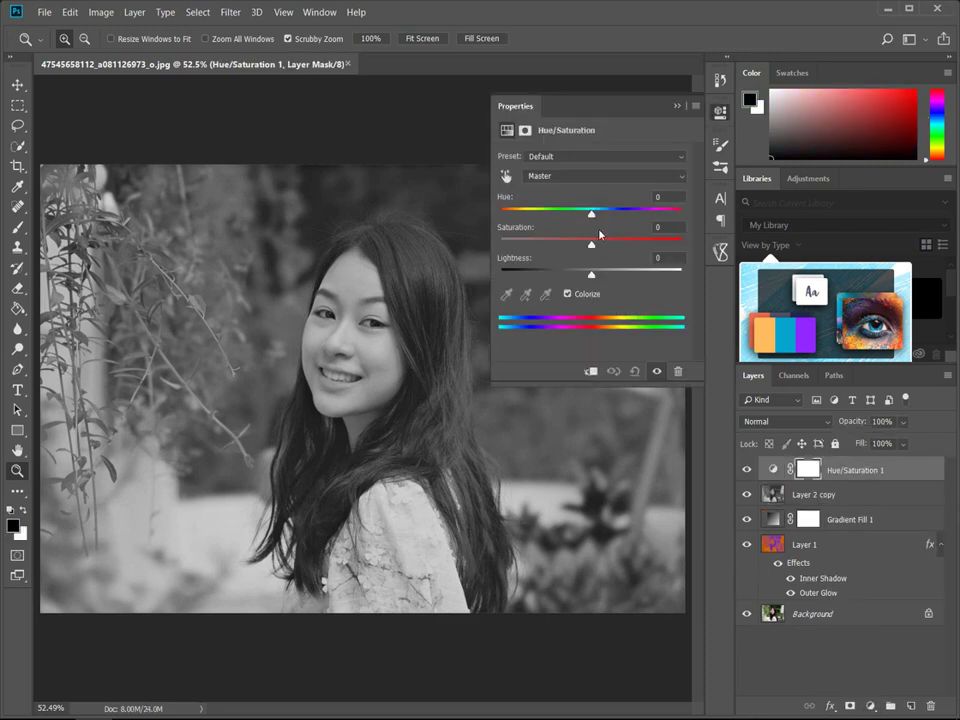
left_click(567, 293)
mouse_move(502, 213)
left_mouse_down()
mouse_move(591, 214)
mouse_move(514, 215)
mouse_move(535, 243)
mouse_move(593, 274)
left_mouse_up()
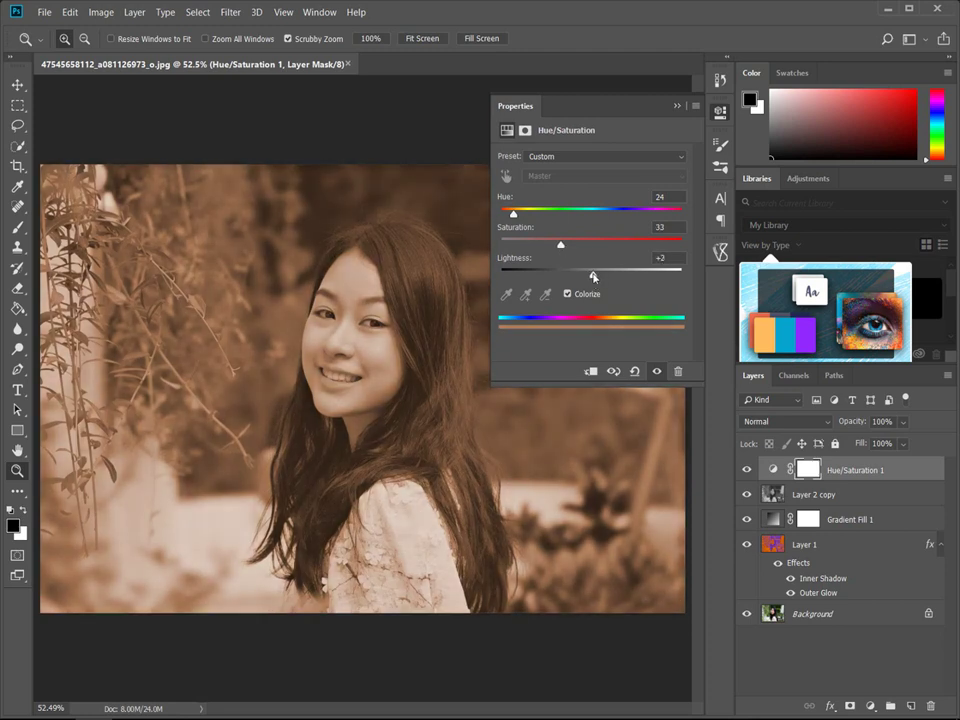
left_click(675, 106)
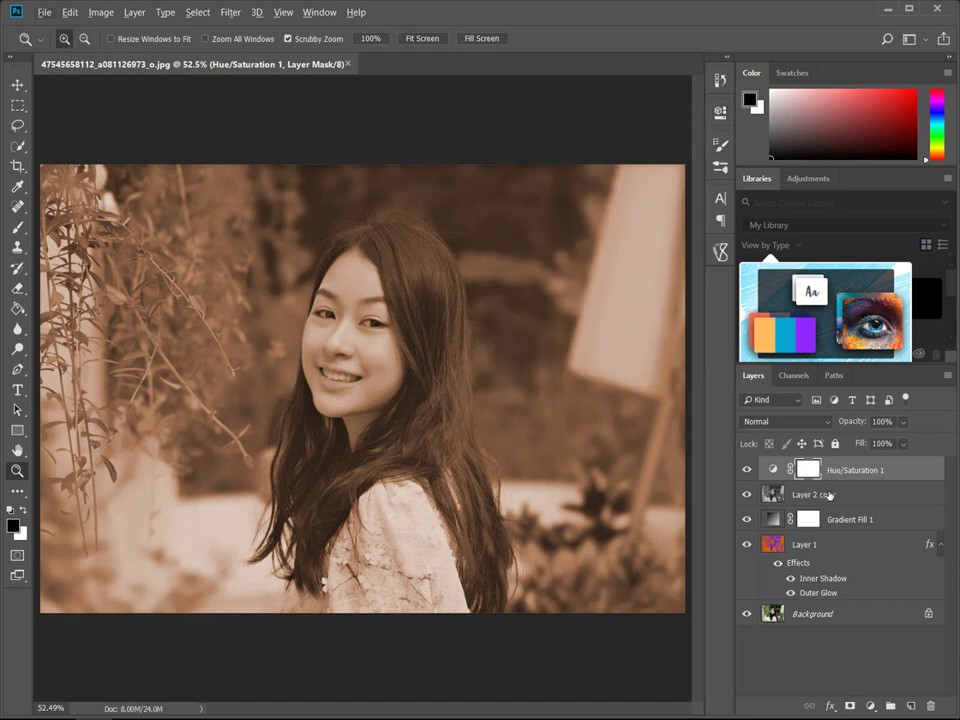
left_click(829, 495)
key("ctrl+e")
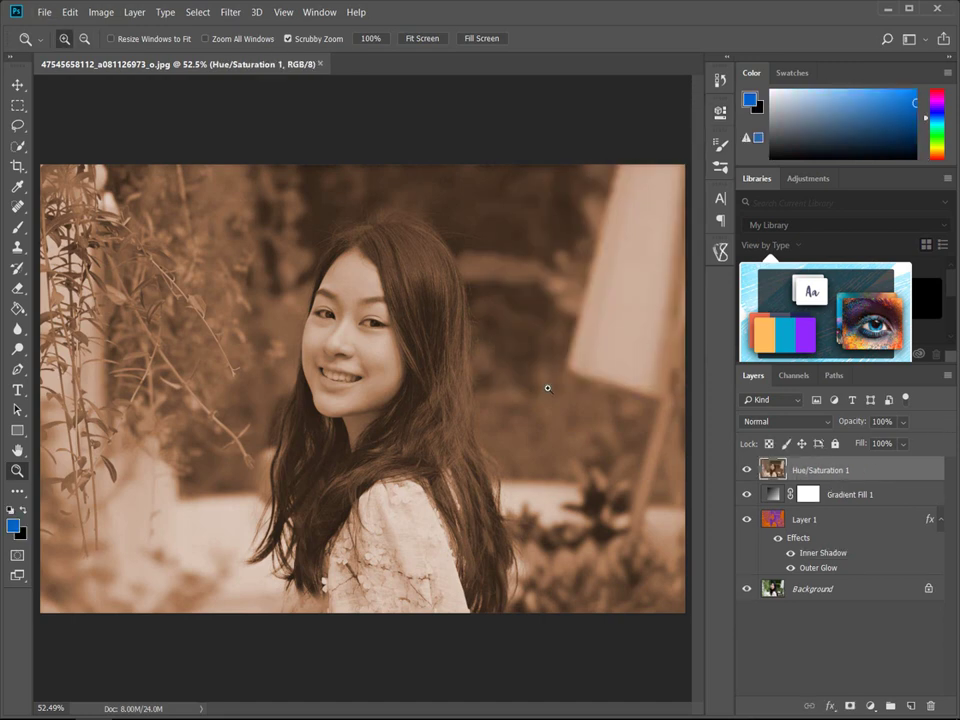
- Add a new layer filled with white and lower its opacity to 32%
right_click(386, 330)
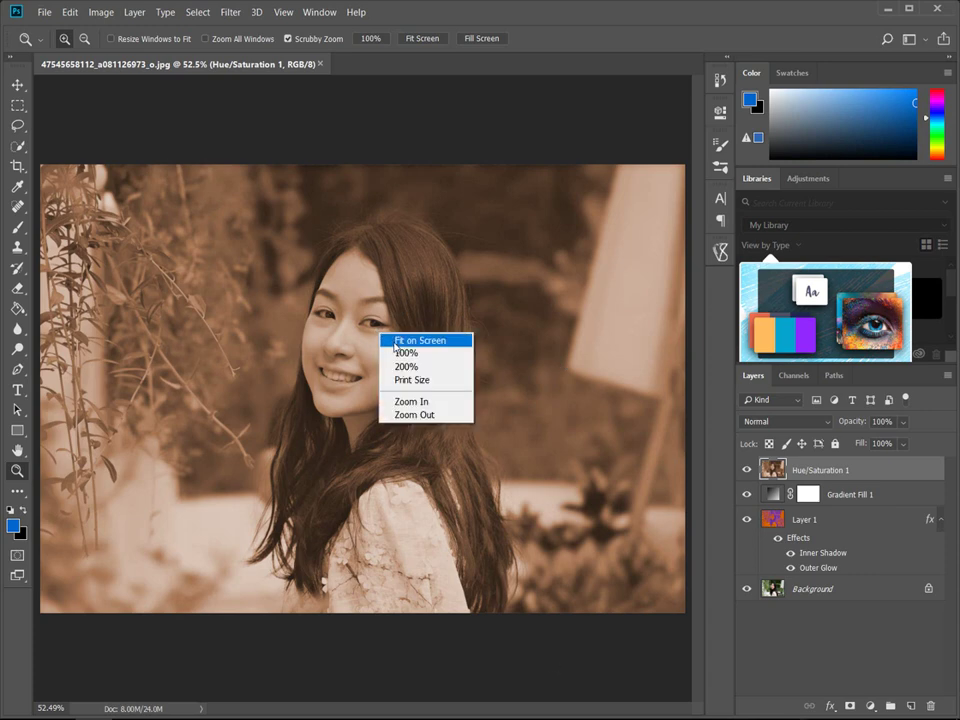
left_click(400, 337)
left_click_drag(390, 343, 384, 343)
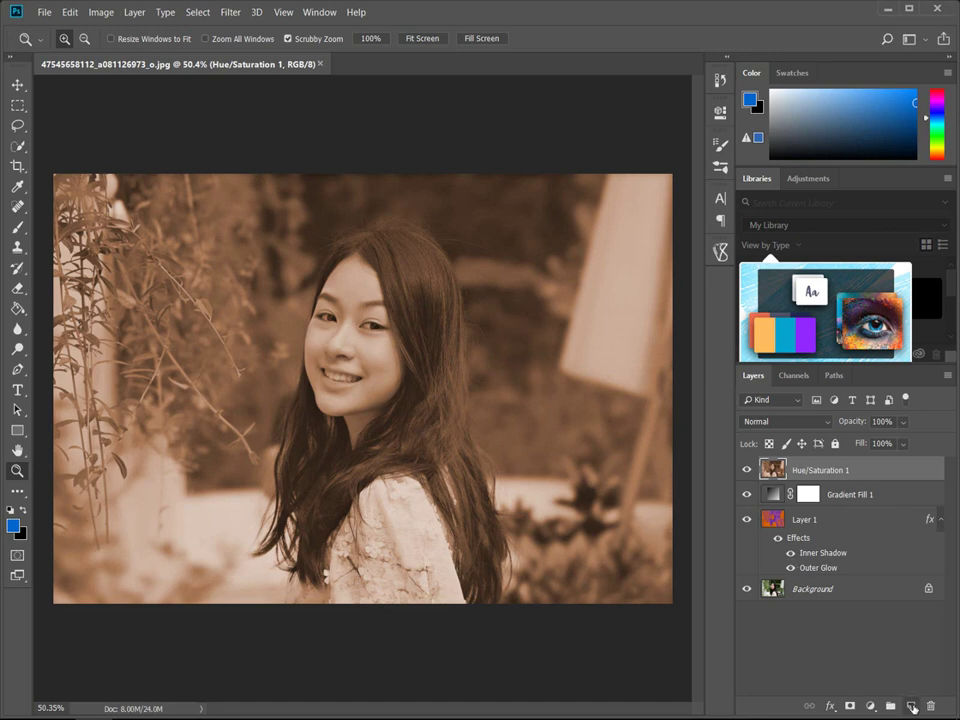
left_click(911, 705)
left_click(10, 511)
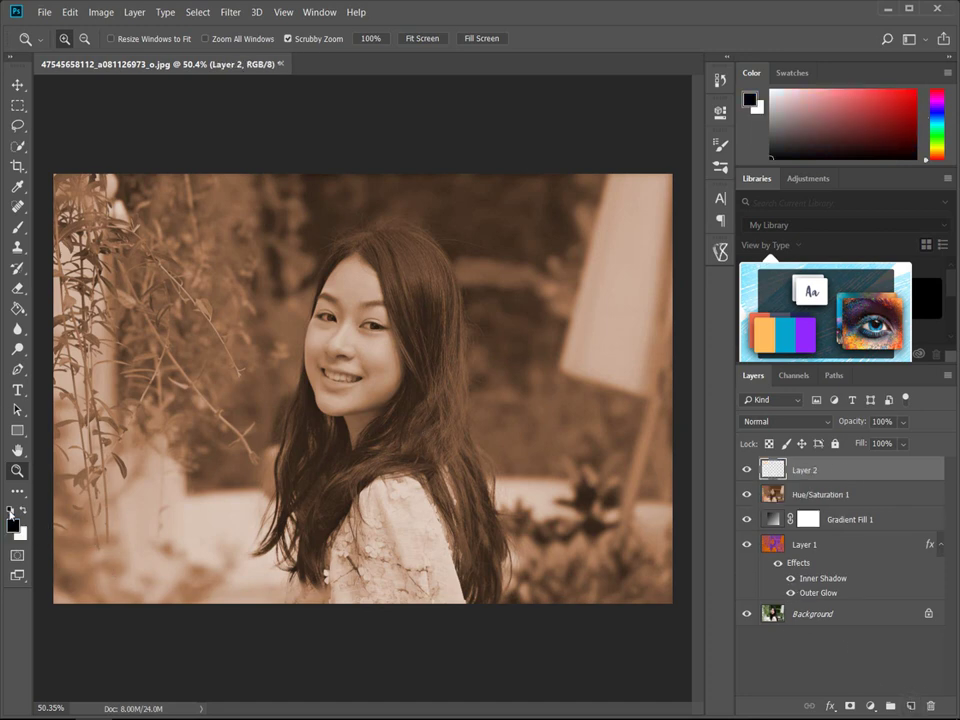
left_click(22, 511)
key("ctrl+BackSpace")
key("alt+BackSpace")
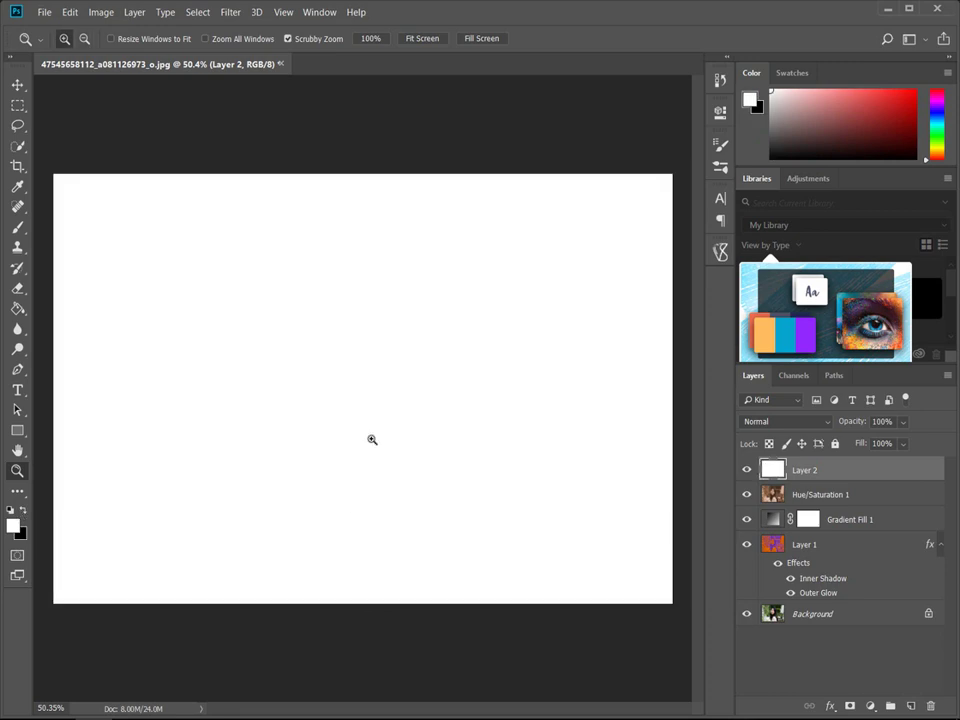
left_click_drag(853, 421, 801, 427)
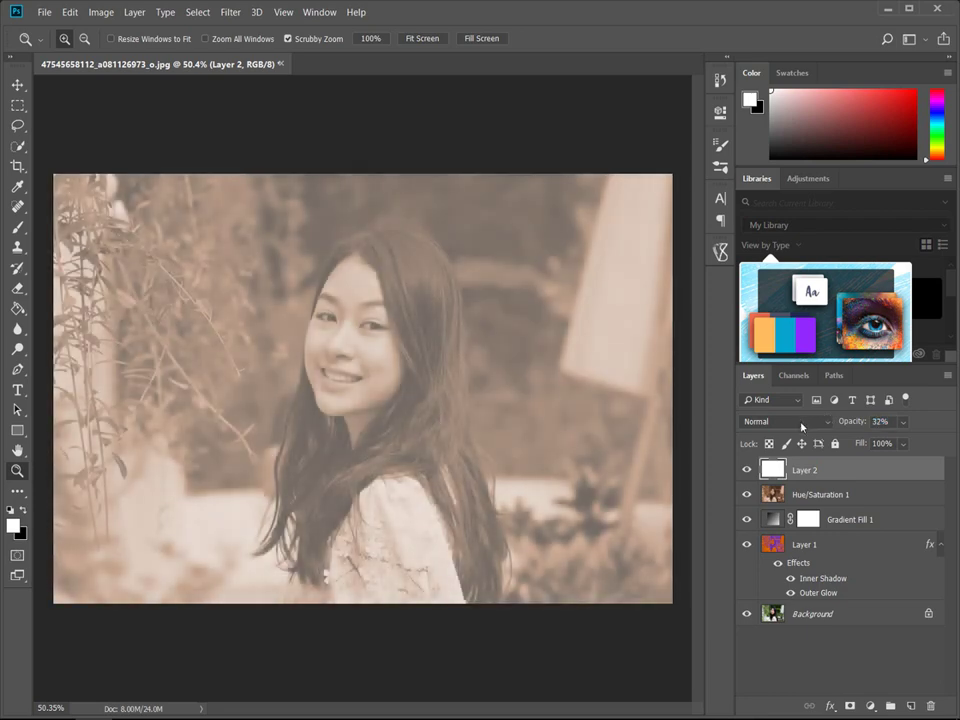
left_click(19, 125)
left_click(78, 125)
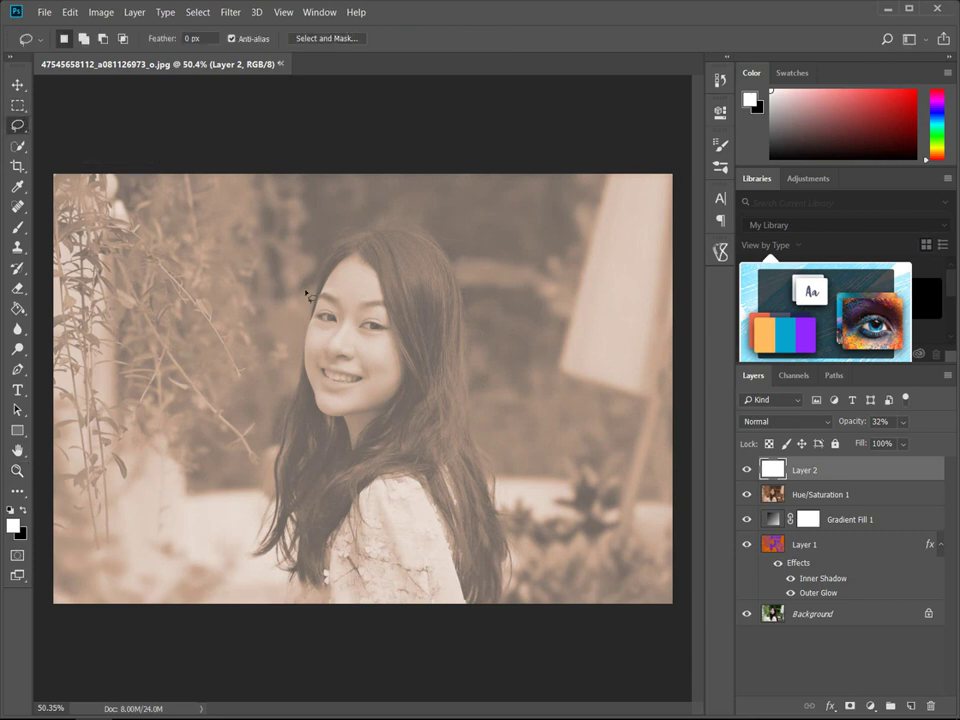
- Lasso a torn strip across the eyes and mask the white layer to it
mouse_move(228, 294)
left_mouse_down()
mouse_move(362, 290)
mouse_move(490, 309)
left_mouse_up()
mouse_move(495, 316)
left_mouse_down()
mouse_move(486, 327)
mouse_move(497, 355)
mouse_move(476, 373)
mouse_move(275, 356)
mouse_move(180, 380)
mouse_move(189, 274)
mouse_move(240, 294)
left_mouse_up()
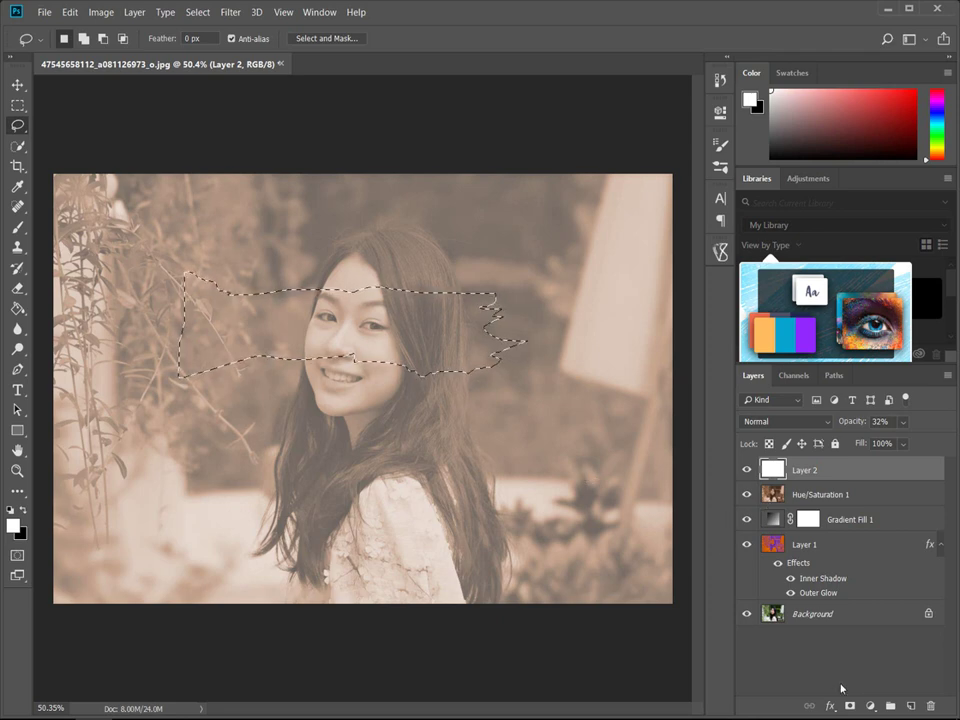
left_click(851, 706)
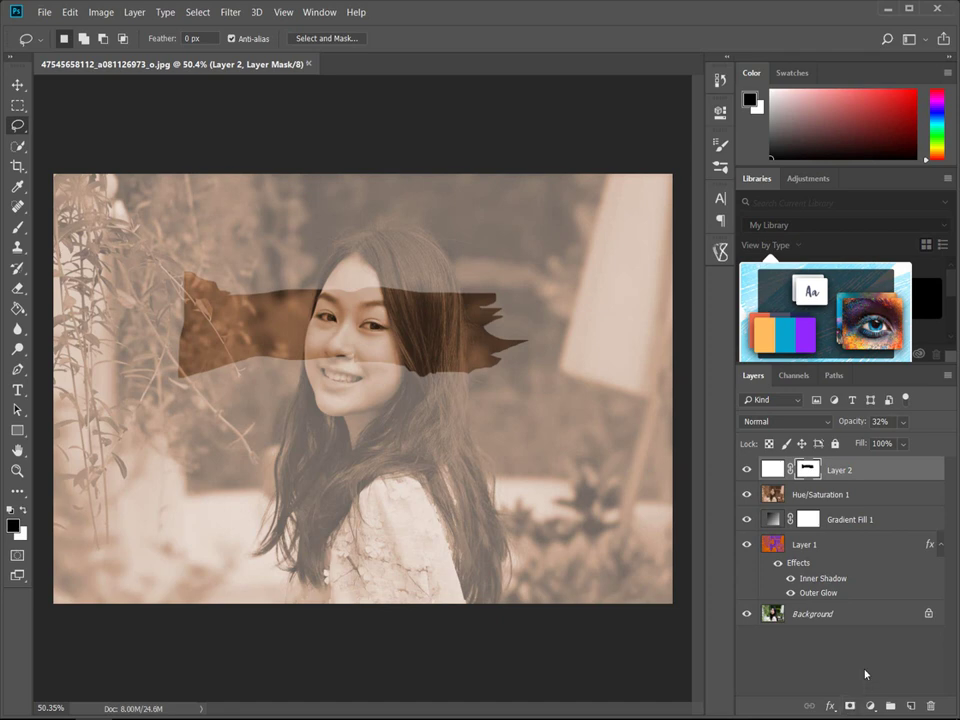
key("ctrl+z")
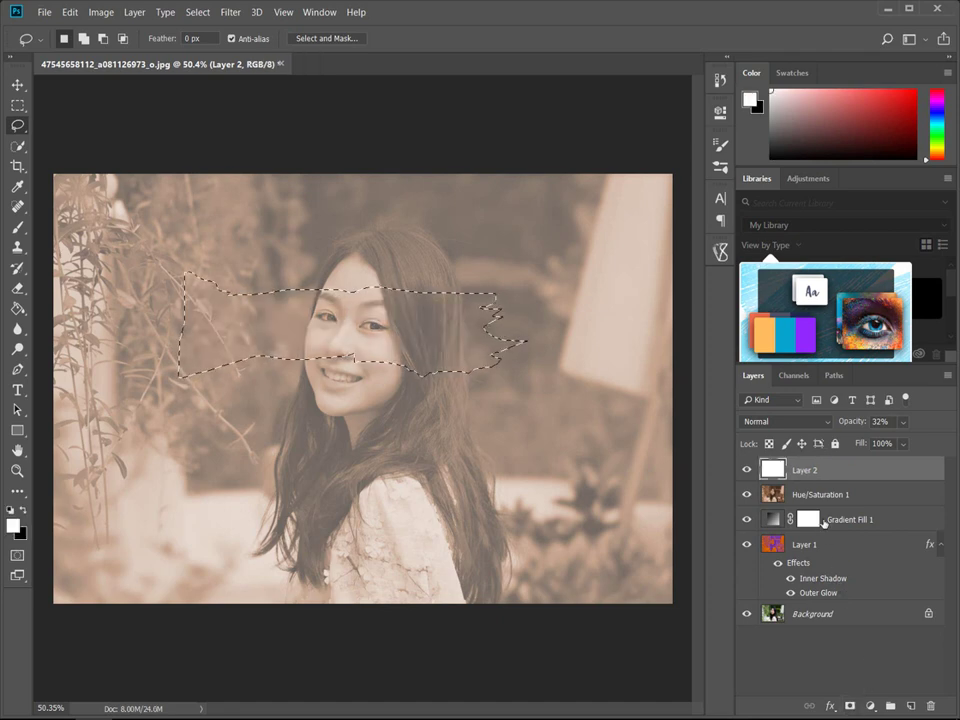
key("d")
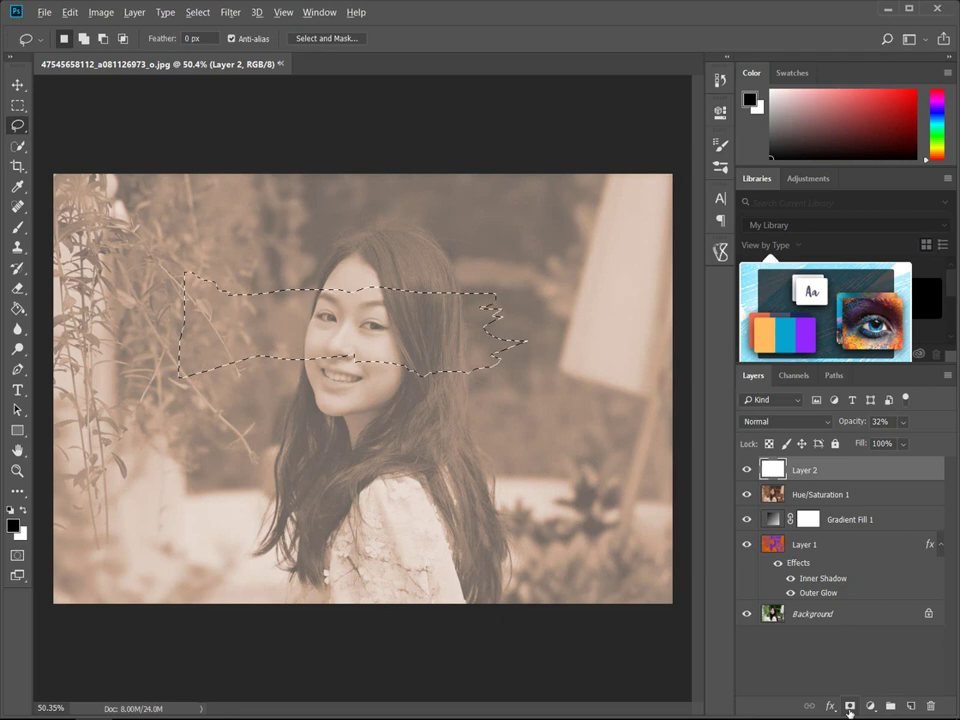
left_click(849, 706)
key("ctrl+z")
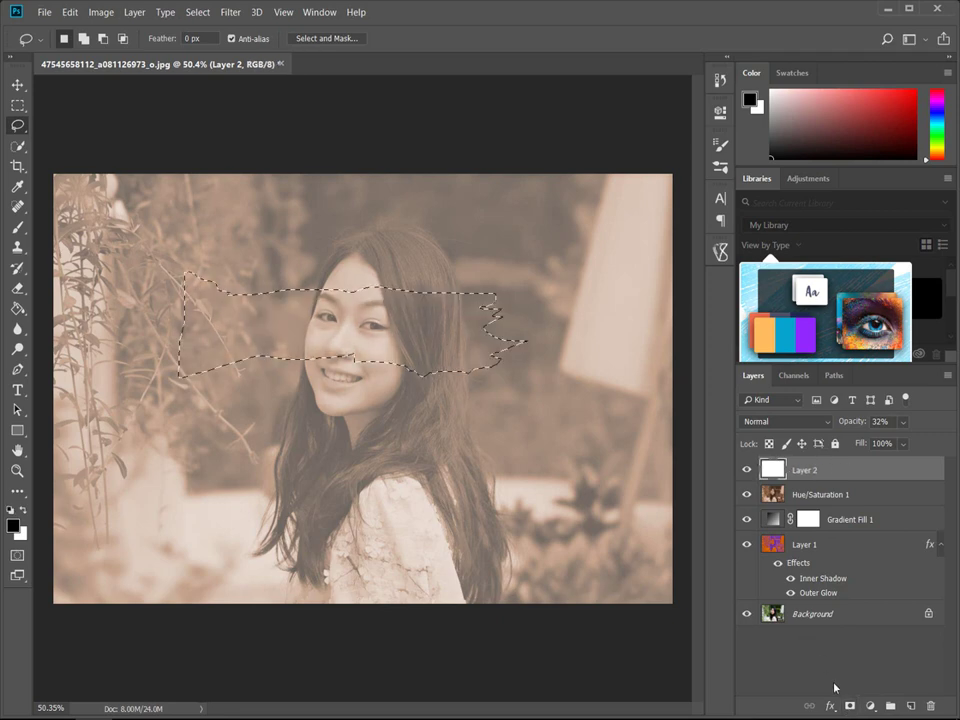
left_click(849, 706)
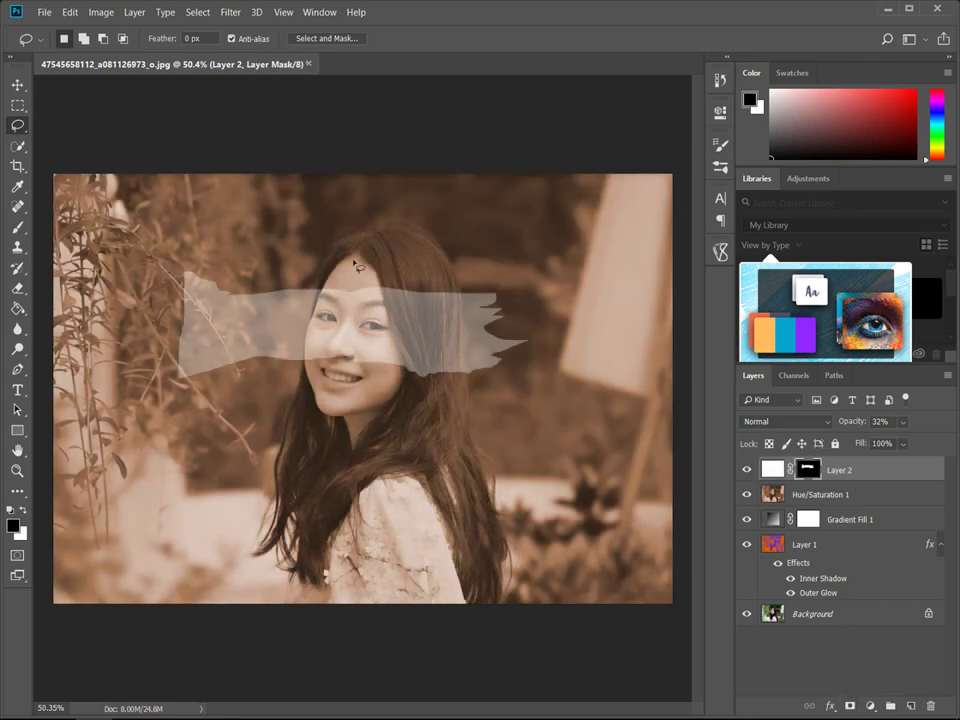
key("ctrl+z")
key("ctrl+shift+z")
- Fit the image in view and load the strip mask as a selection
key("z")
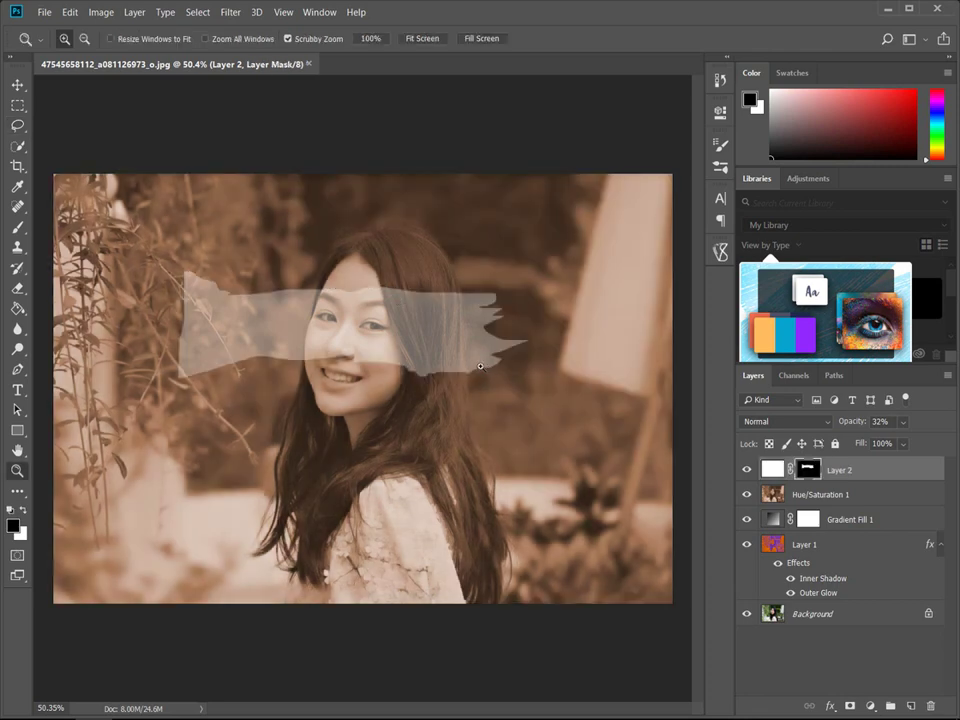
right_click(489, 370)
left_click(494, 371)
left_click_drag(494, 371, 488, 375)
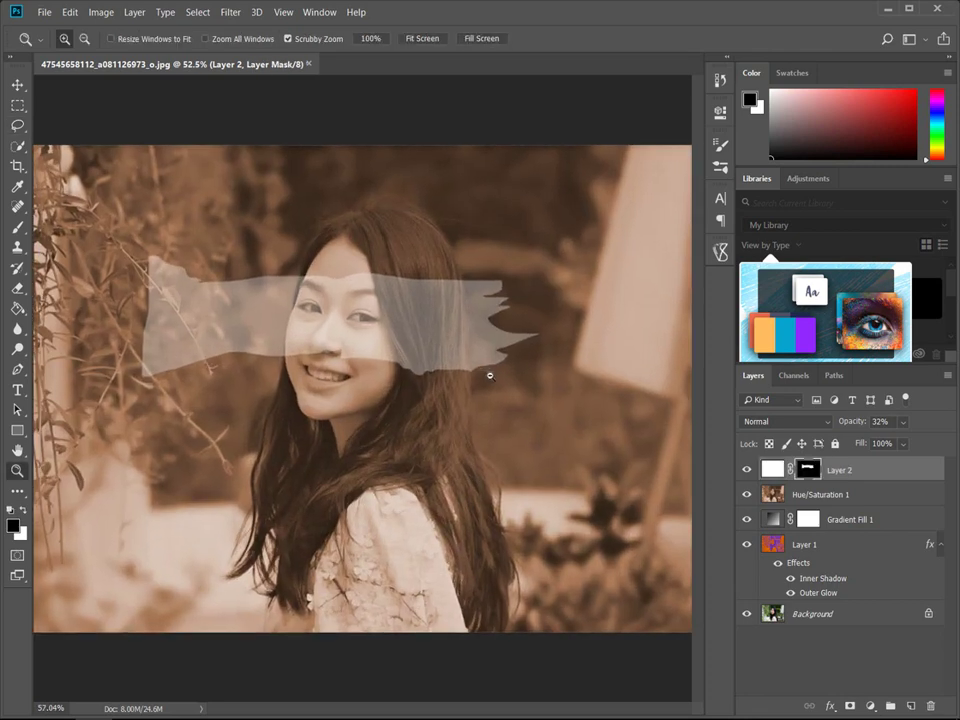
left_click(806, 470, "ctrl")
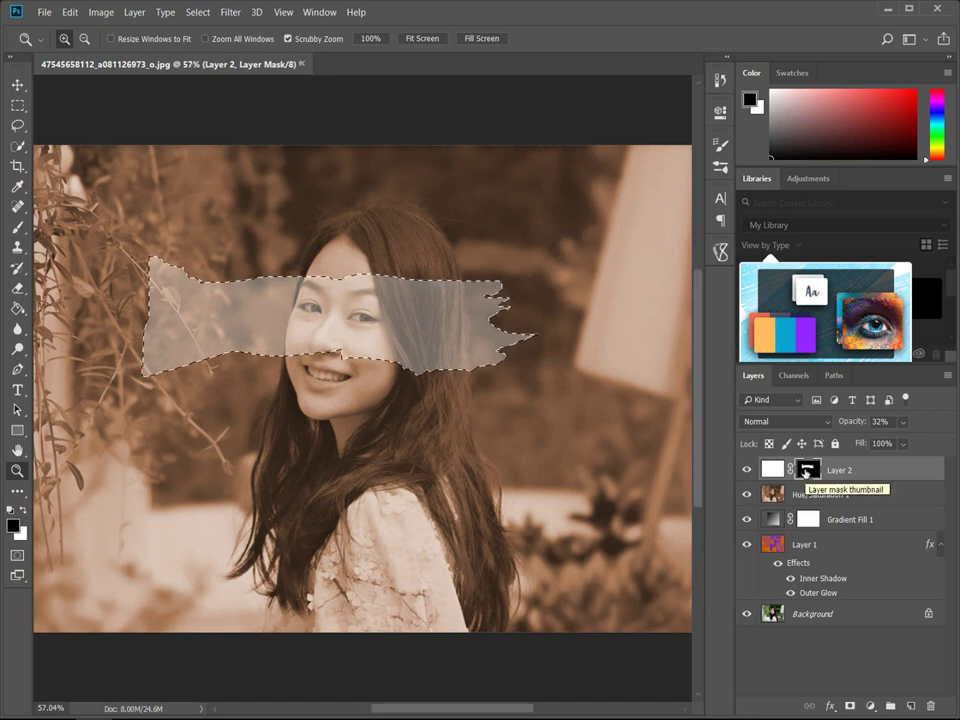
- Contract the strip selection by 10 pixels
left_click(231, 12)
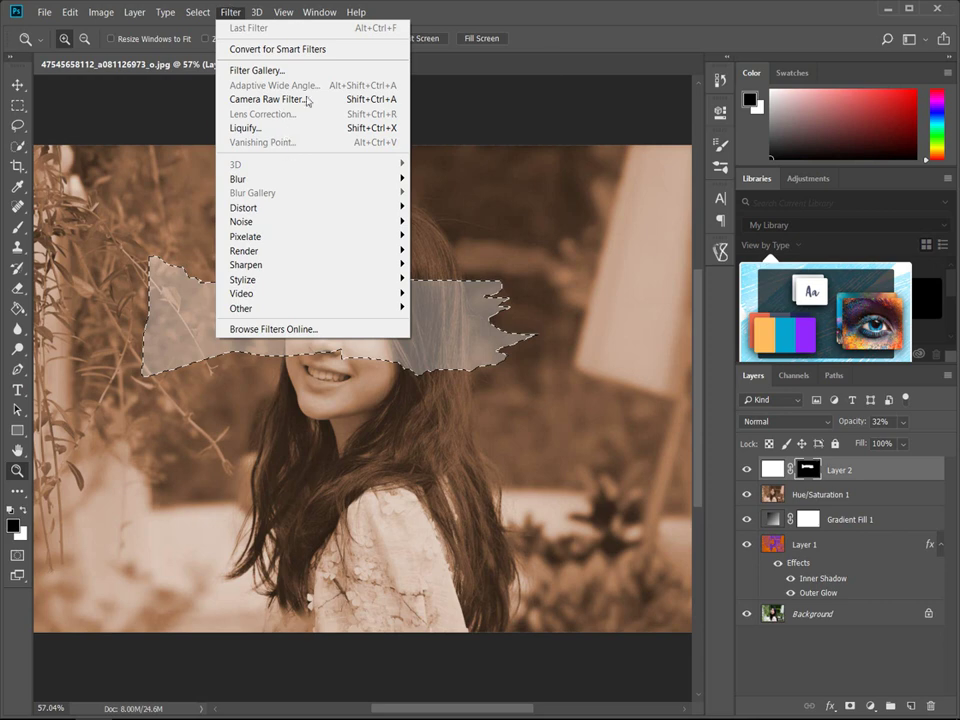
left_click(229, 13)
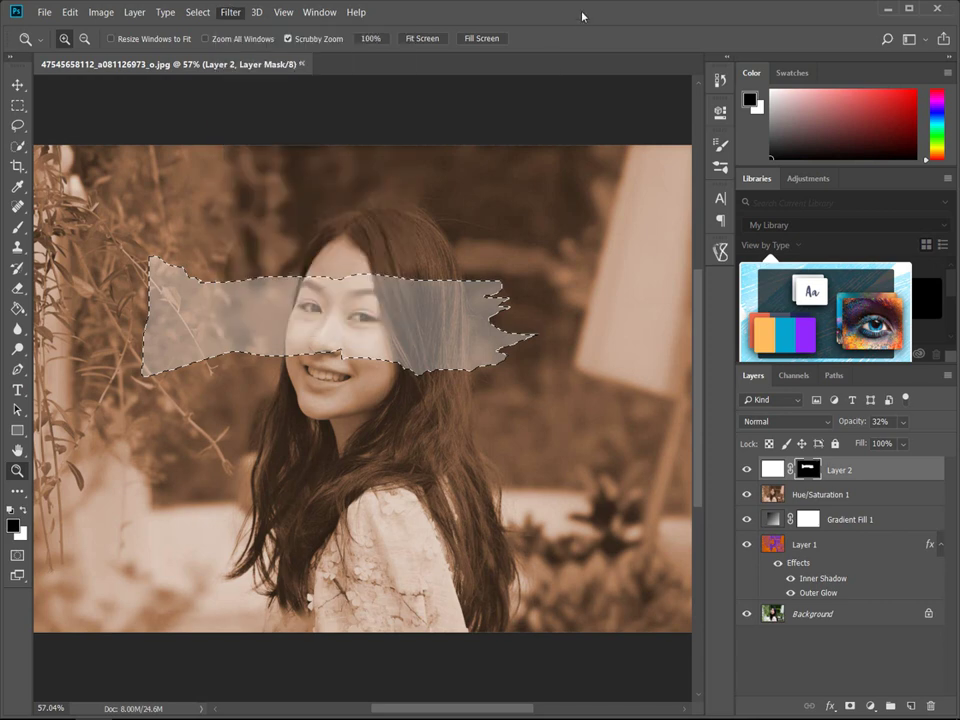
left_click(225, 14)
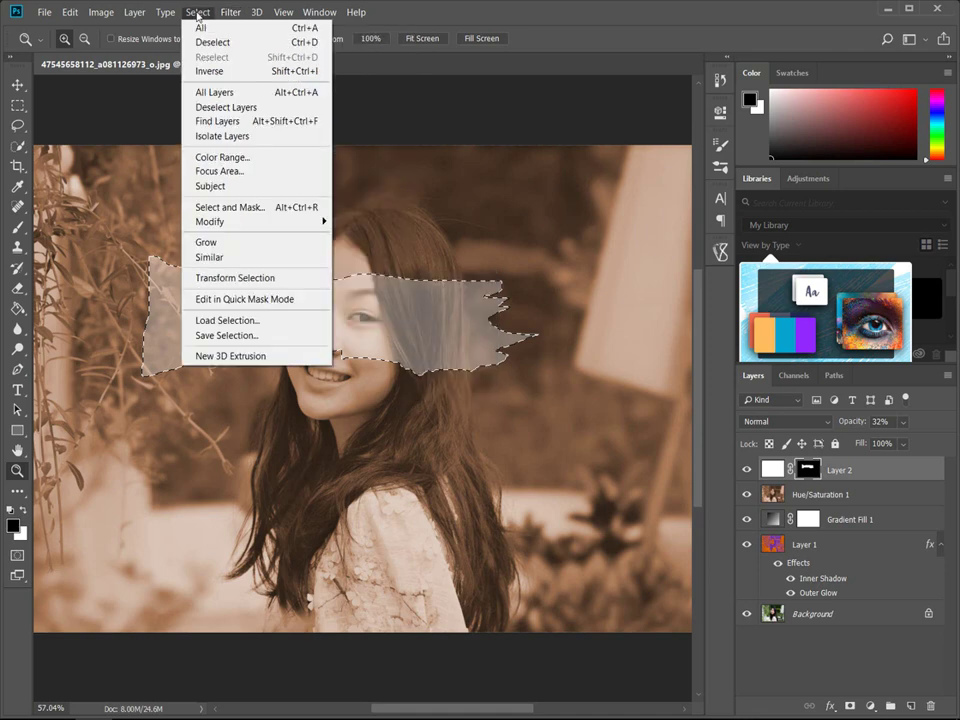
mouse_move(256, 221)
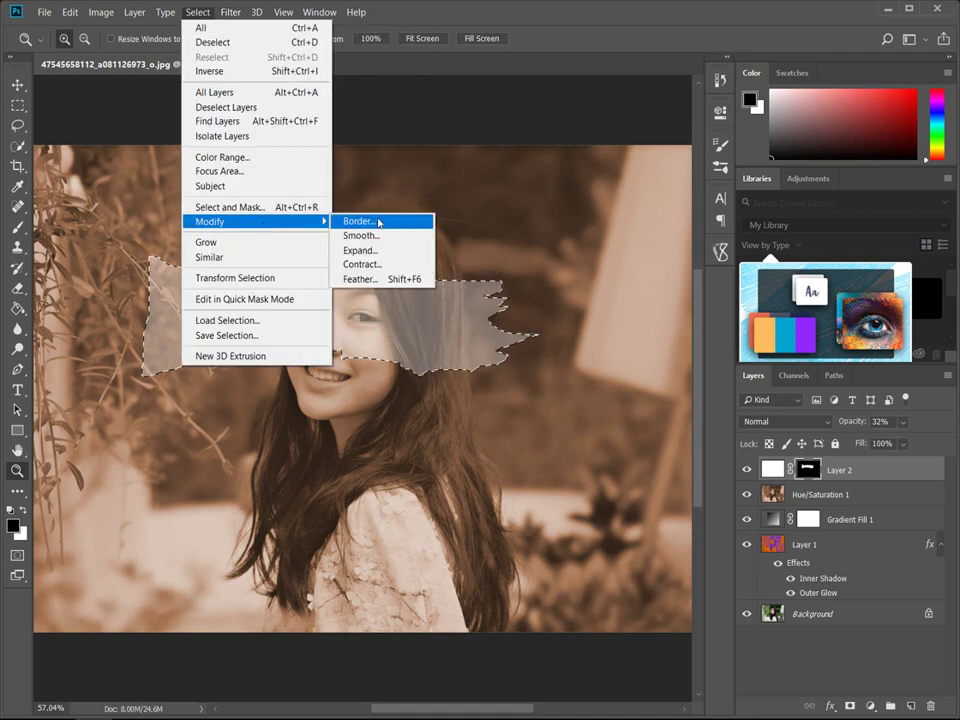
left_click(365, 265)
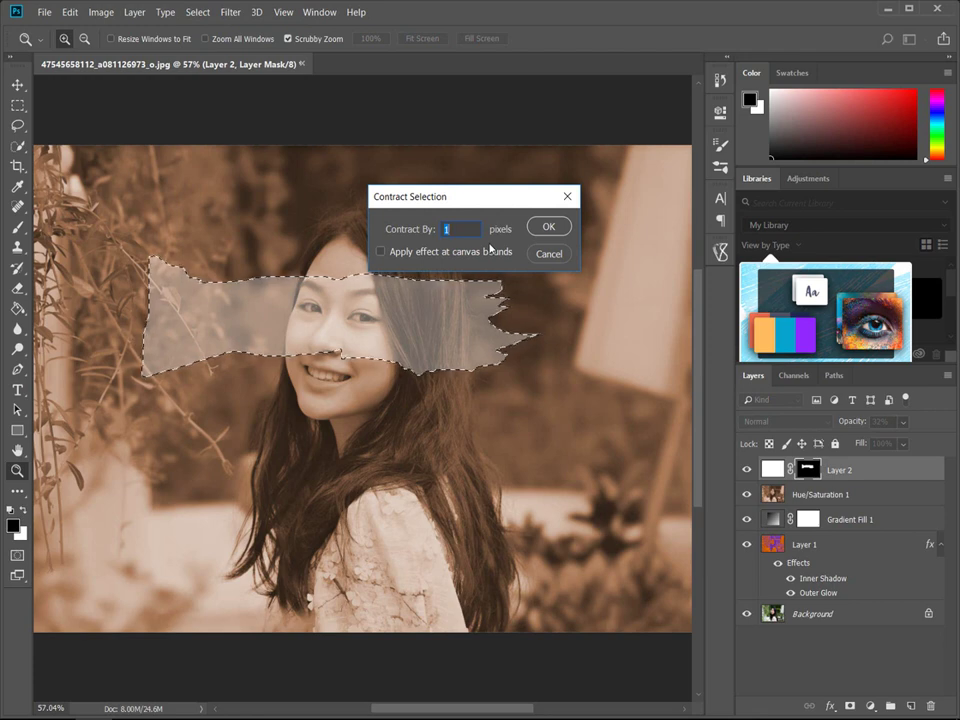
type("10")
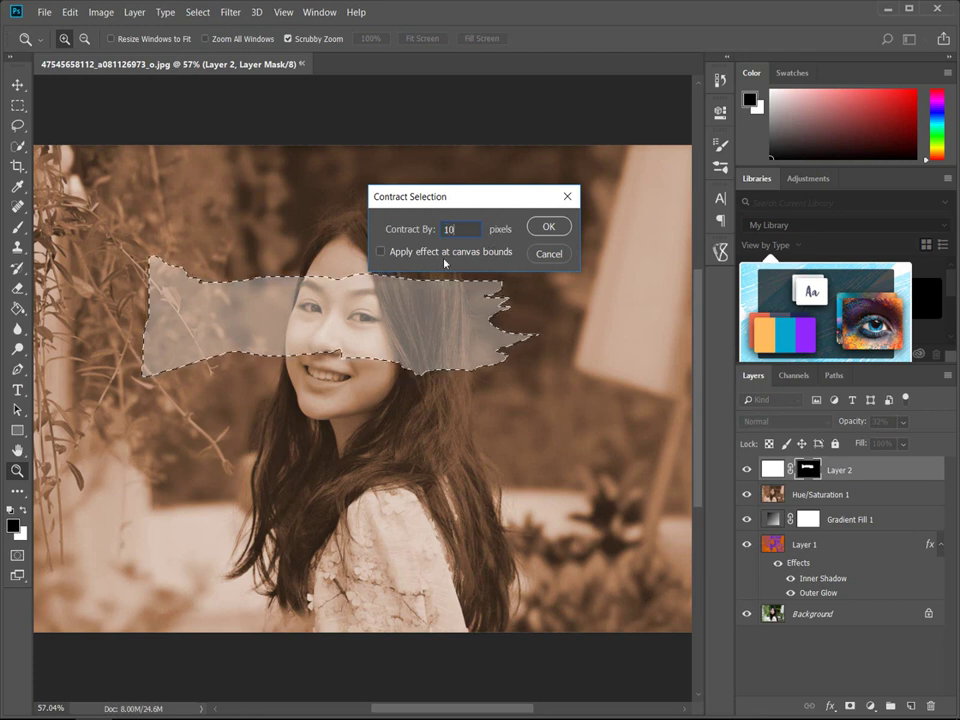
left_click(549, 228)
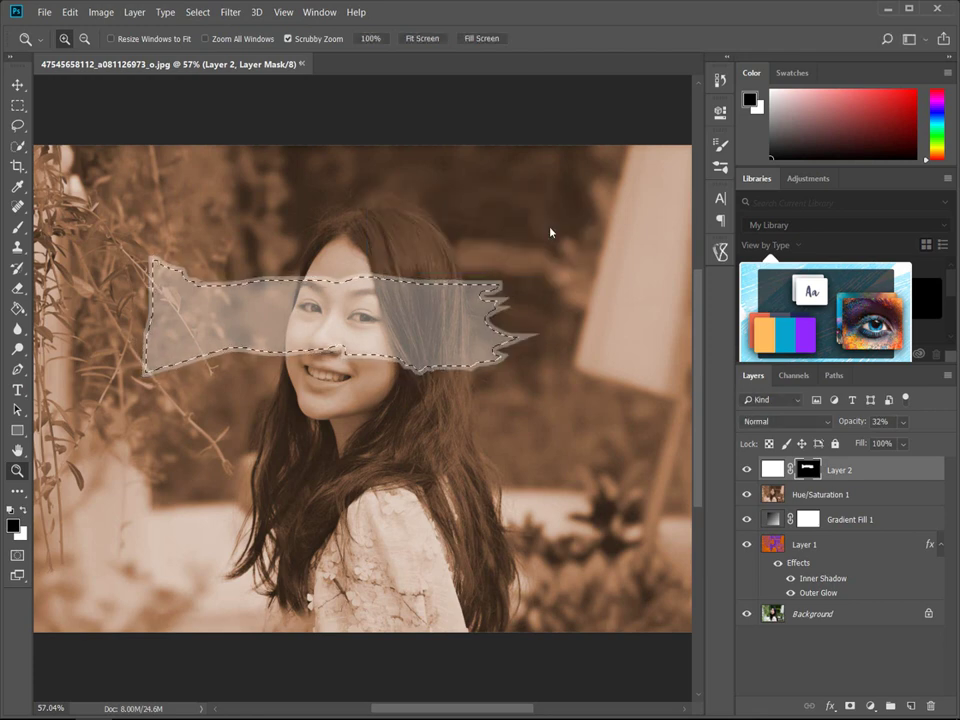
- Contract the selection by a further 15 pixels
left_click(195, 12)
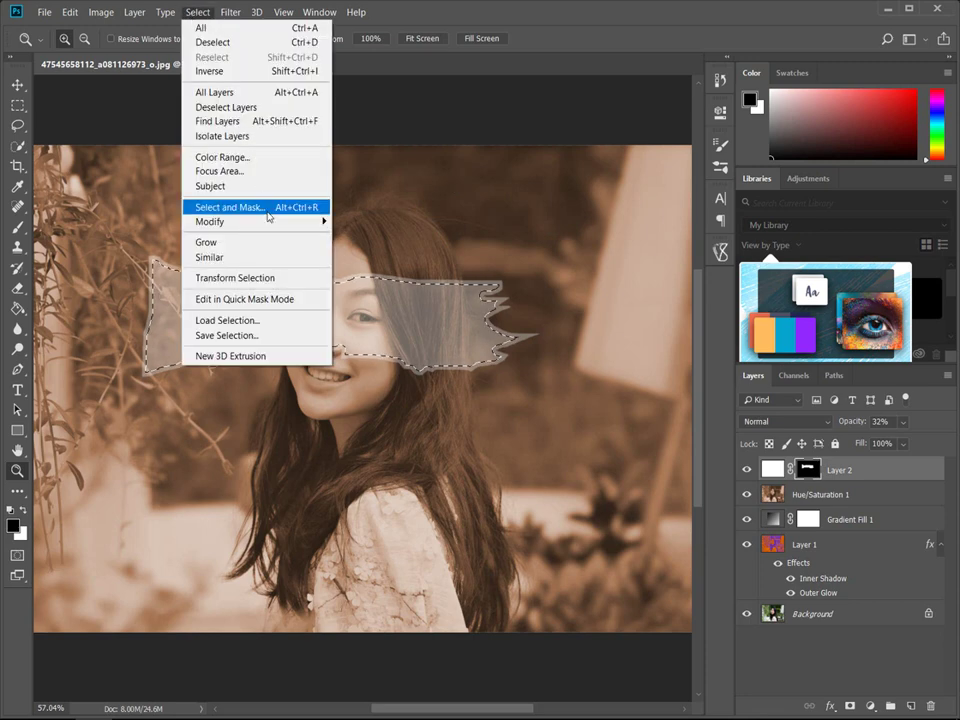
mouse_move(210, 221)
left_click(378, 266)
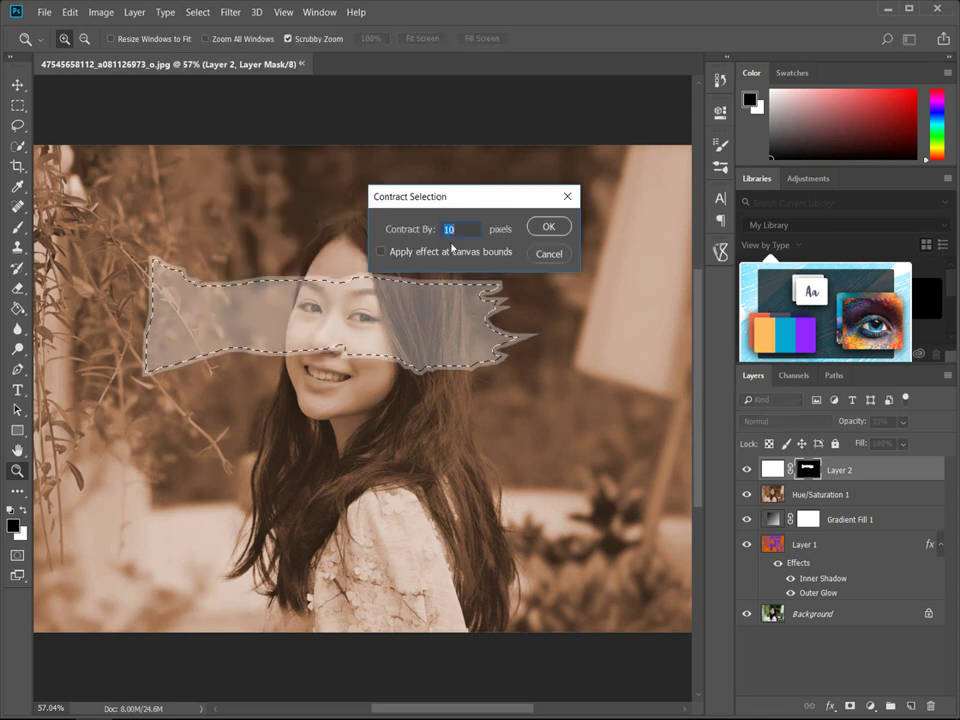
double_click(474, 229)
type("15")
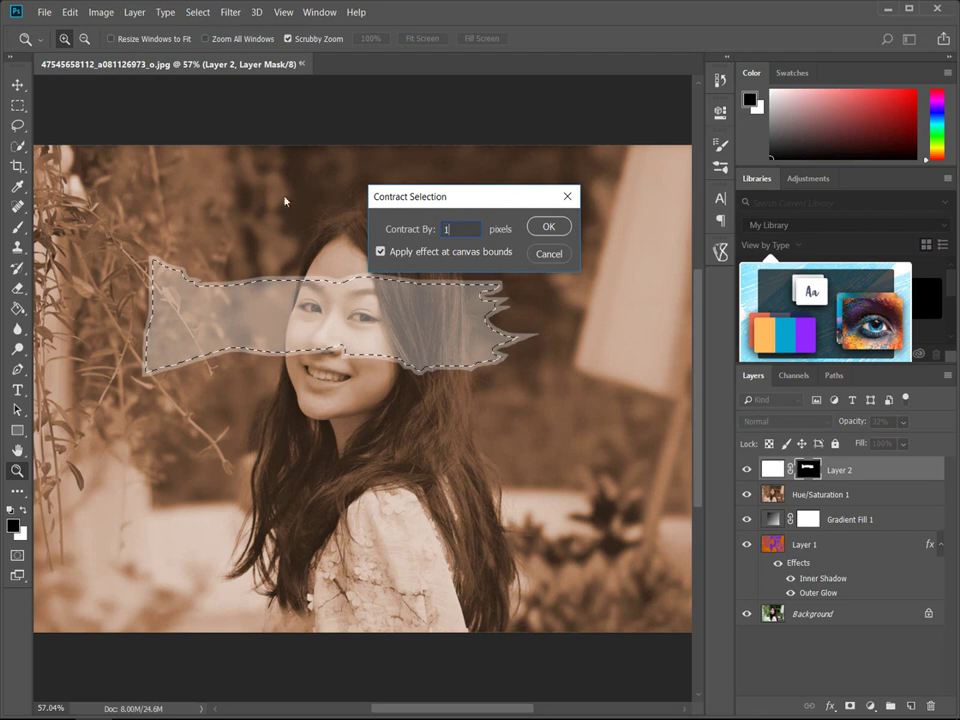
left_click(548, 228)
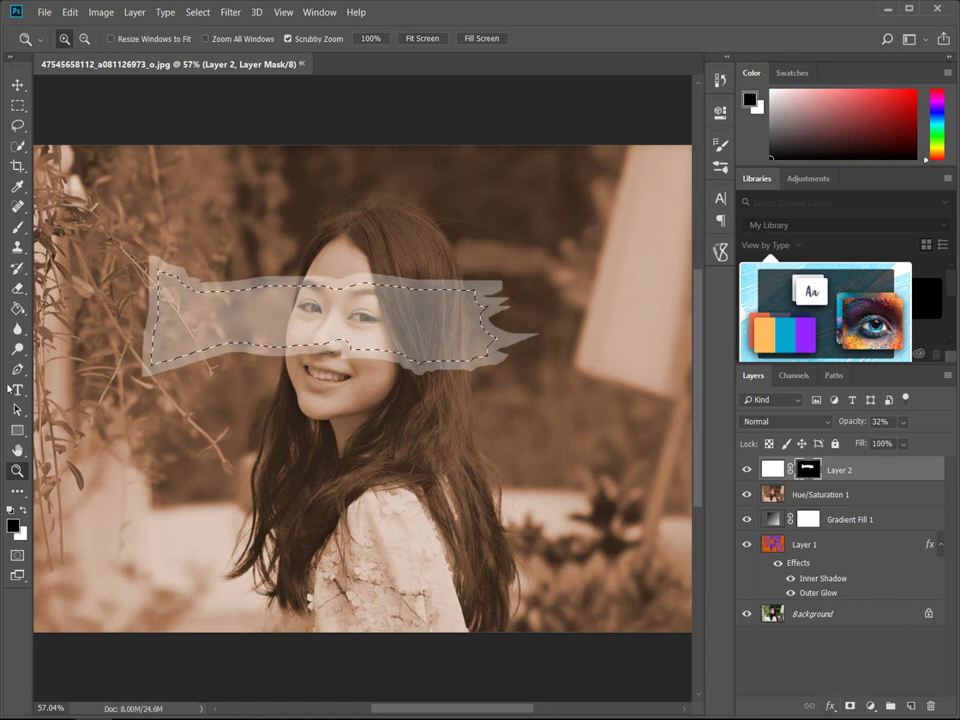
- Fill the contracted selection with black on the mask using the Paint Bucket, then deselect
left_click(17, 308)
left_click(184, 322)
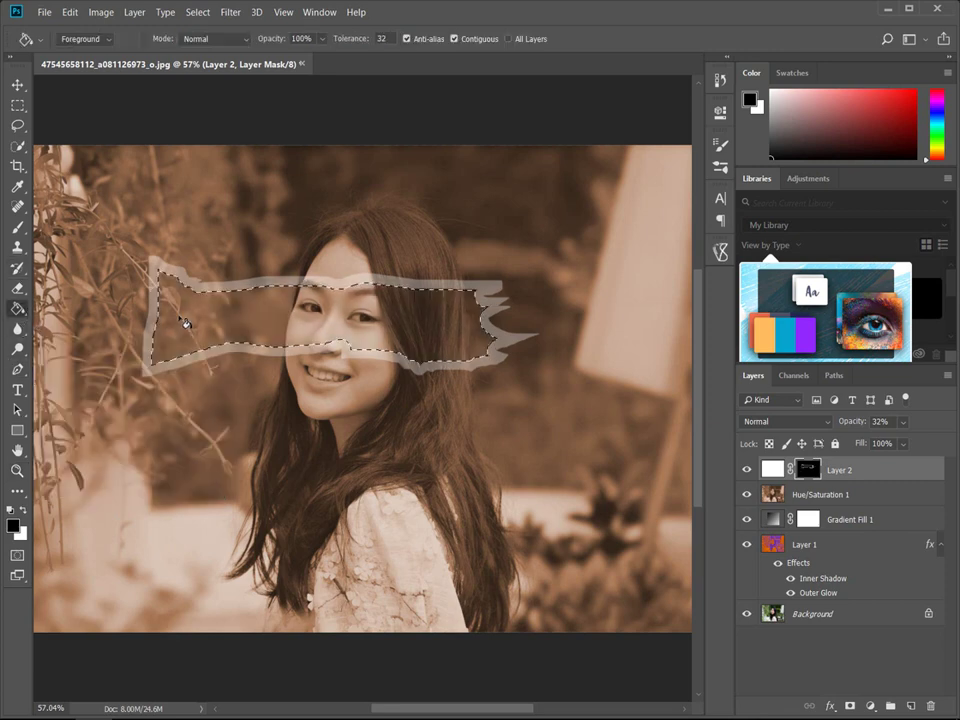
key("ctrl+d")
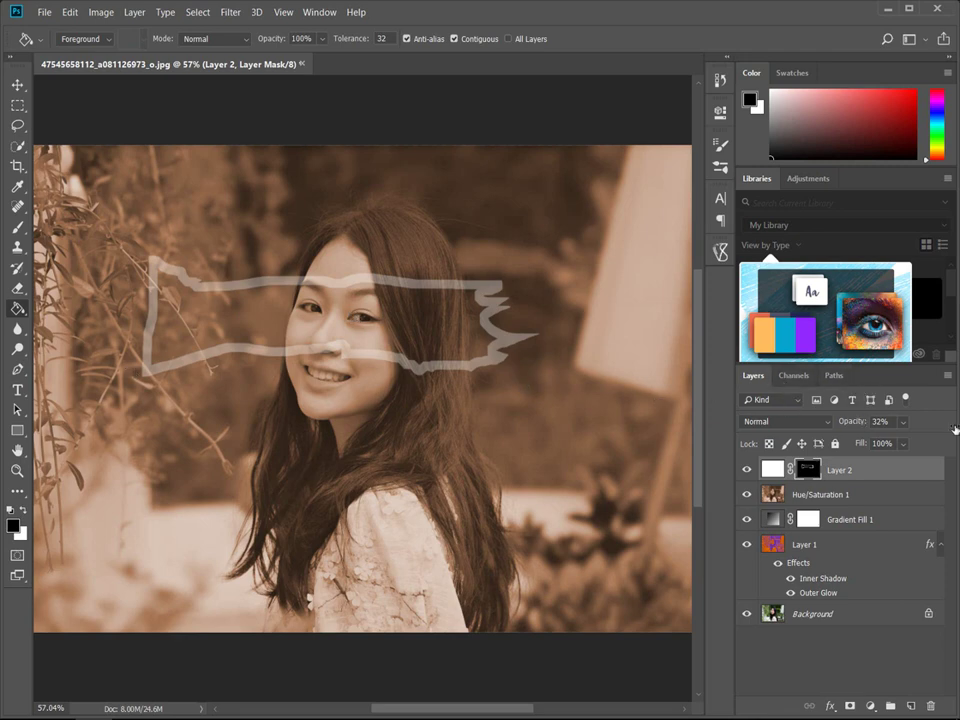
- Raise Layer 2 opacity to 35% and target its pixels instead of the mask
mouse_move(852, 421)
left_mouse_down()
mouse_move(956, 429)
mouse_move(909, 428)
left_mouse_up()
left_click(772, 469)
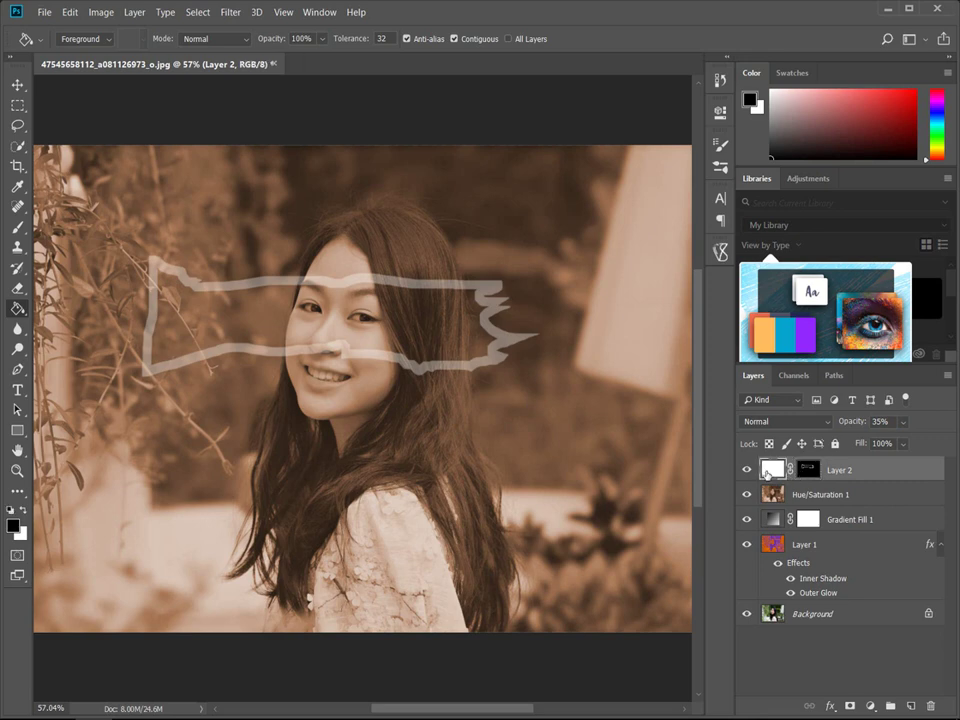
right_click(767, 471)
left_click(891, 481)
left_click(229, 12)
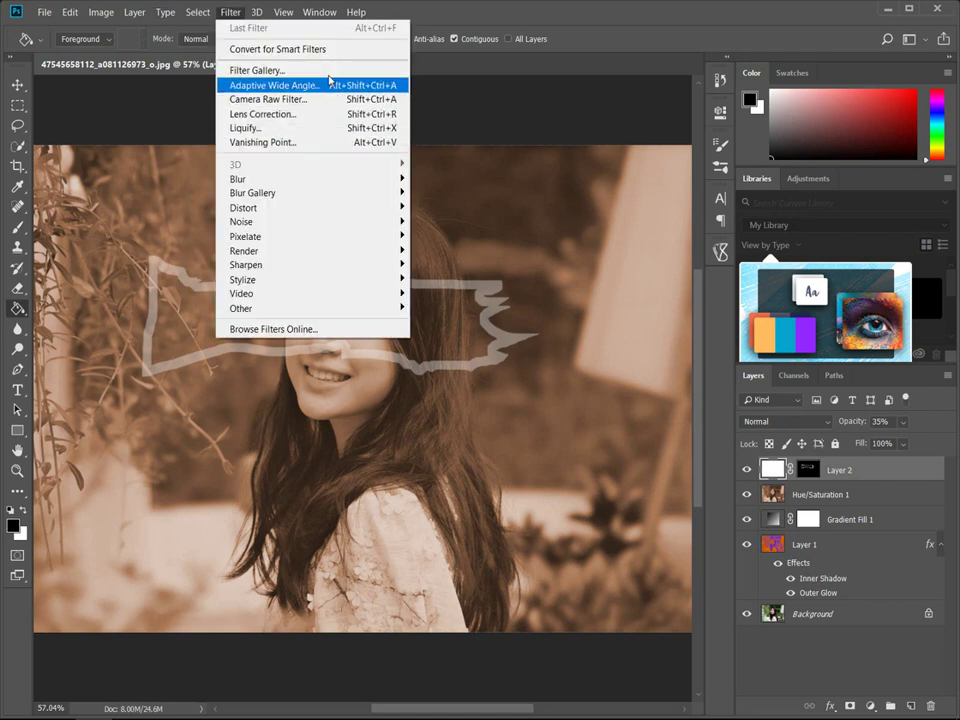
- Open the Filter Gallery on the strip layer and zoom the preview out to show the whole layer
left_click(329, 72)
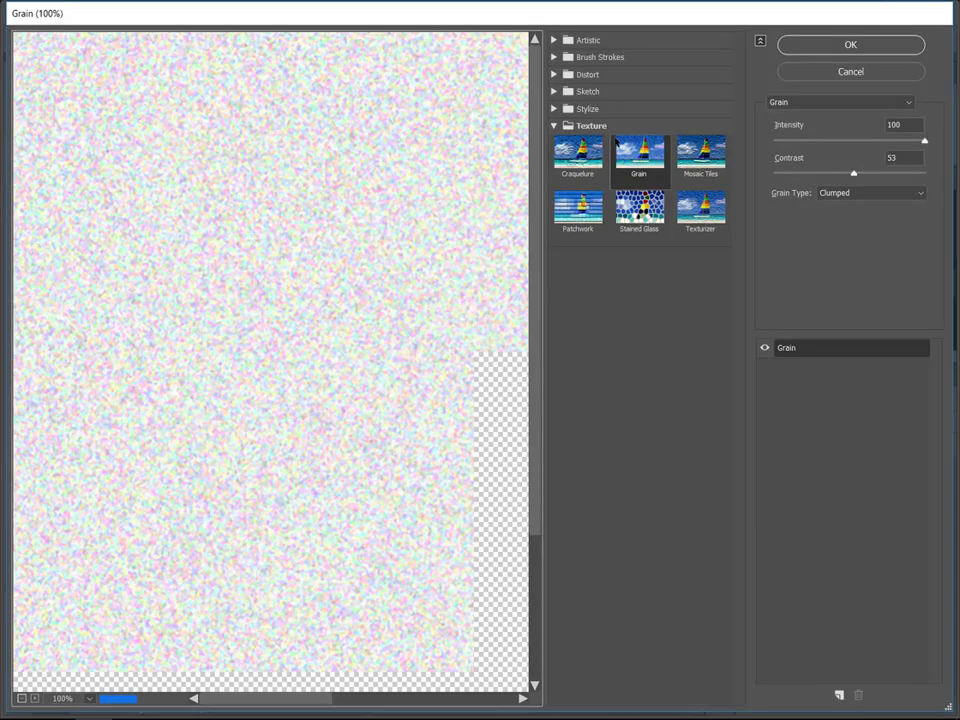
left_click(21, 698)
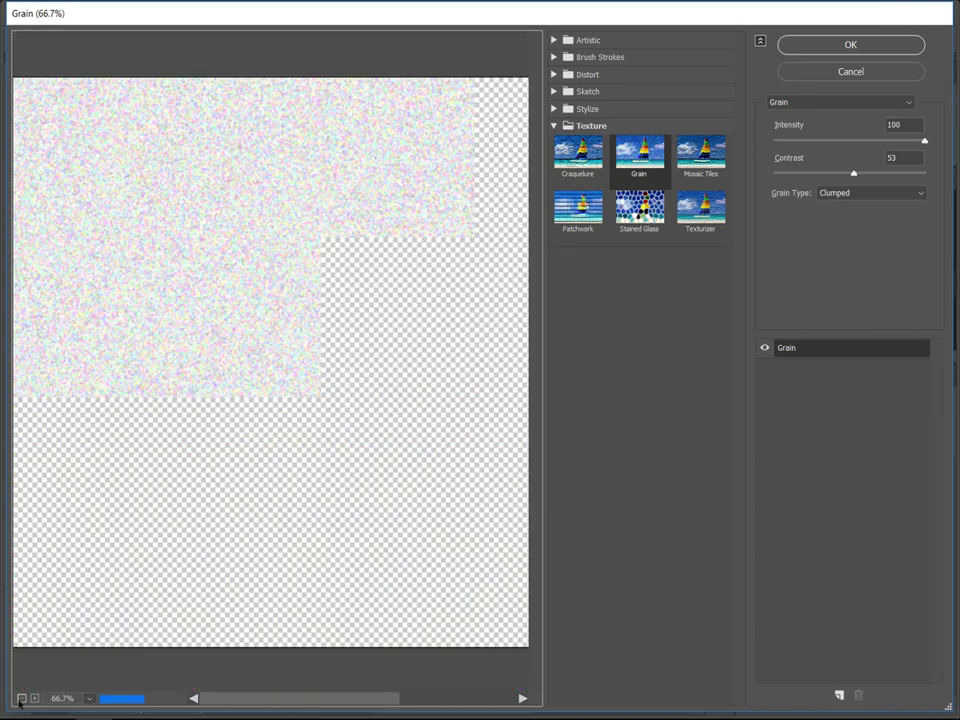
left_click(21, 698)
left_click(21, 698)
left_click(21, 698)
- Expand the Artistic, Brush Strokes, Distort, Sketch and Stylize filter groups
left_click(555, 40)
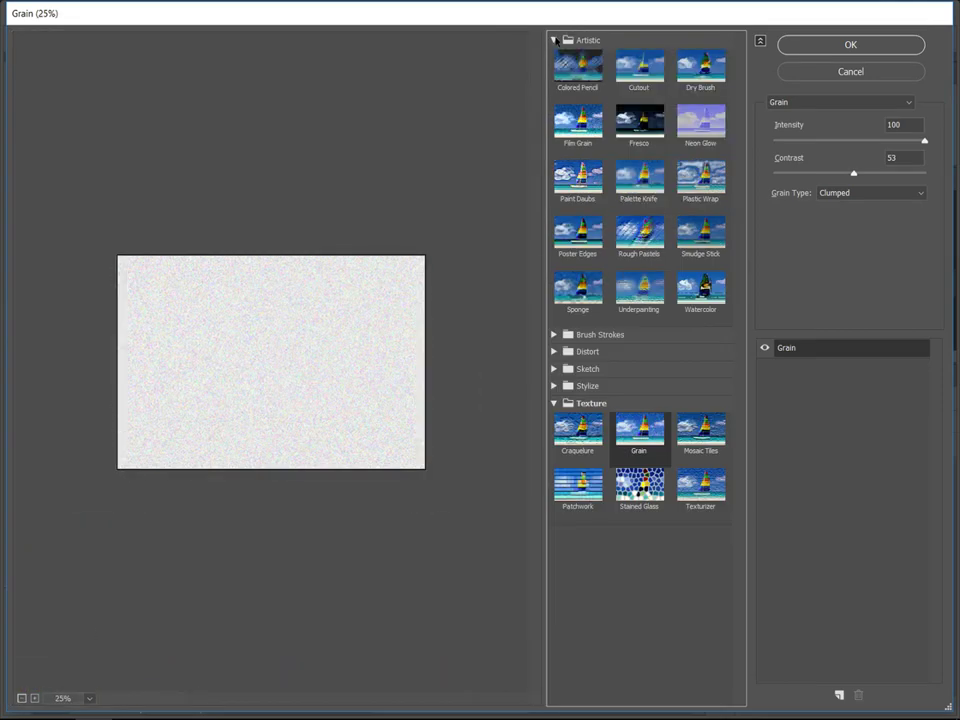
left_click(554, 335)
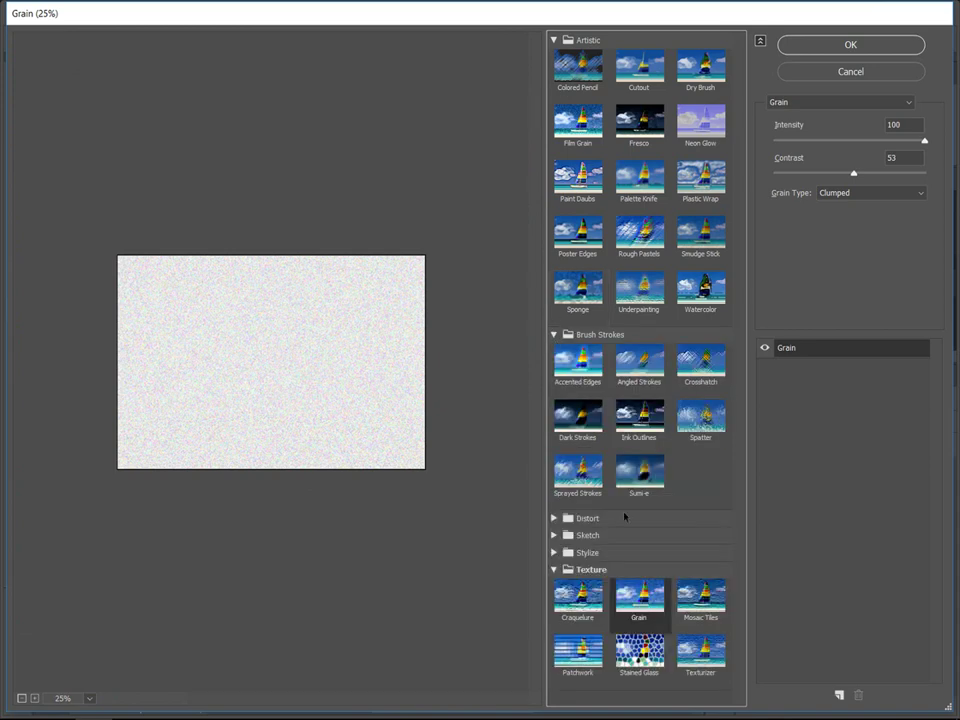
left_click(554, 519)
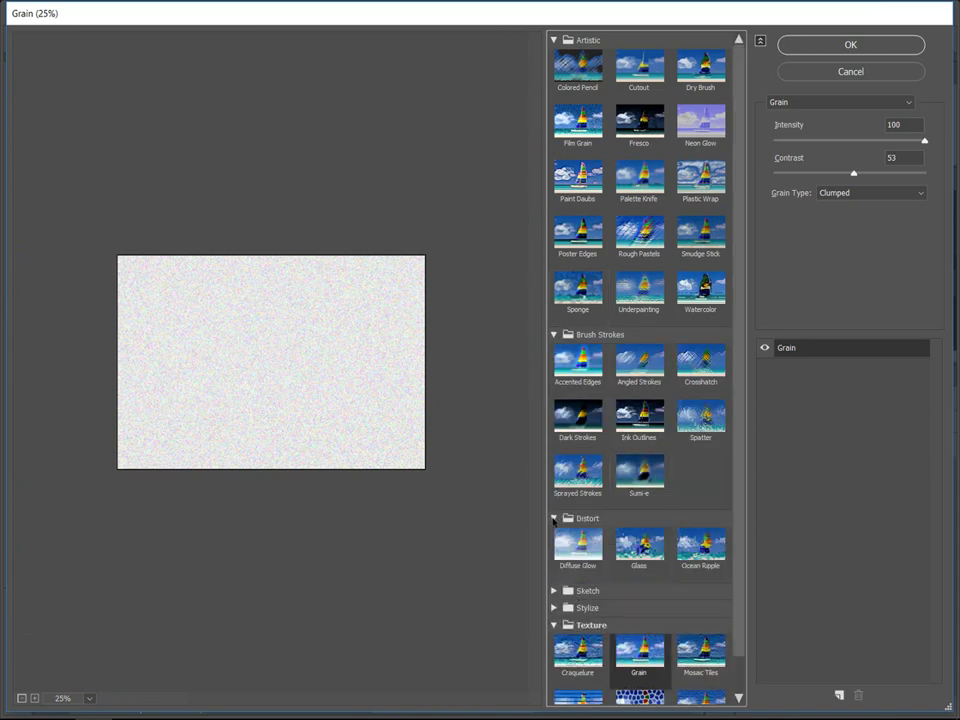
scroll(596, 524, "down", 1)
left_click(553, 551)
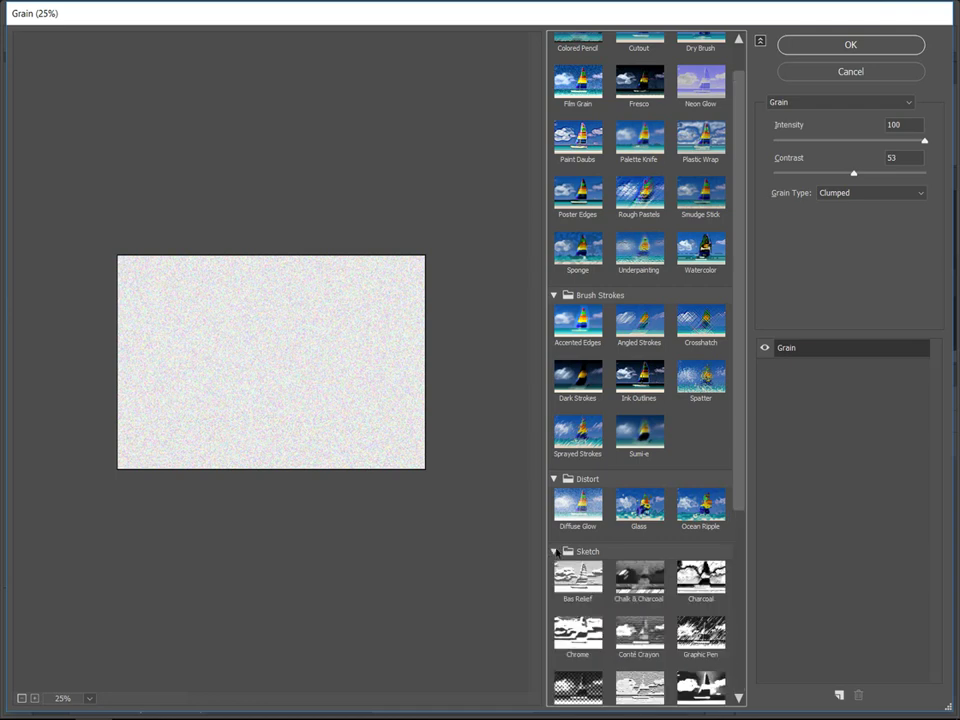
scroll(552, 570, "down", 5)
scroll(555, 580, "down", 2)
left_click(555, 584)
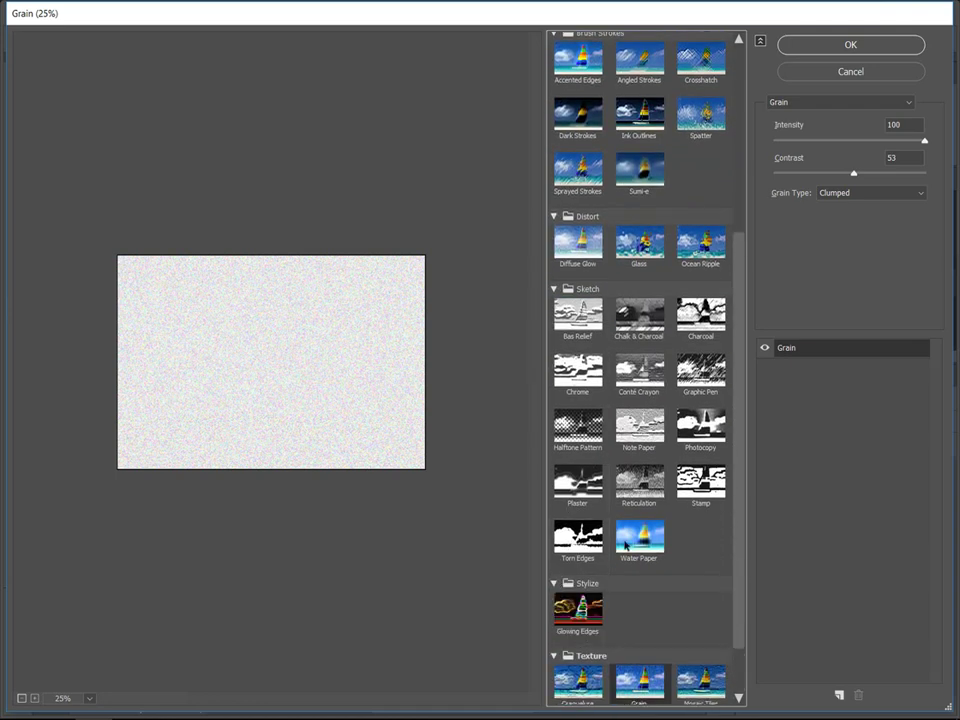
scroll(633, 541, "down", 2)
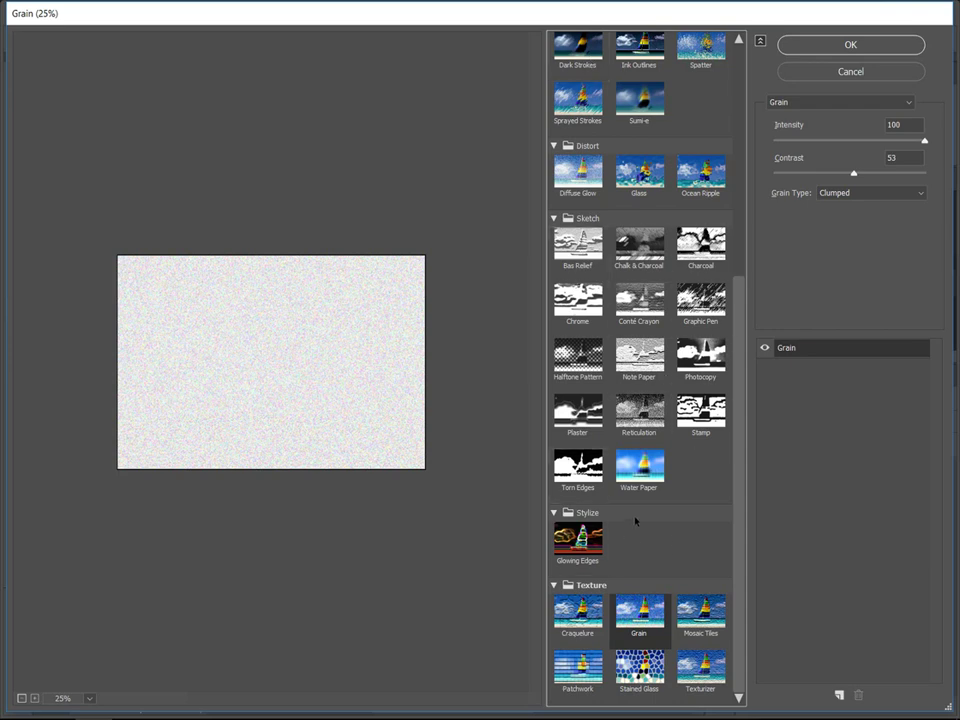
- Browse the filter list and switch the effect to Texturizer
scroll(635, 520, "up", 2)
scroll(713, 208, "up", 2)
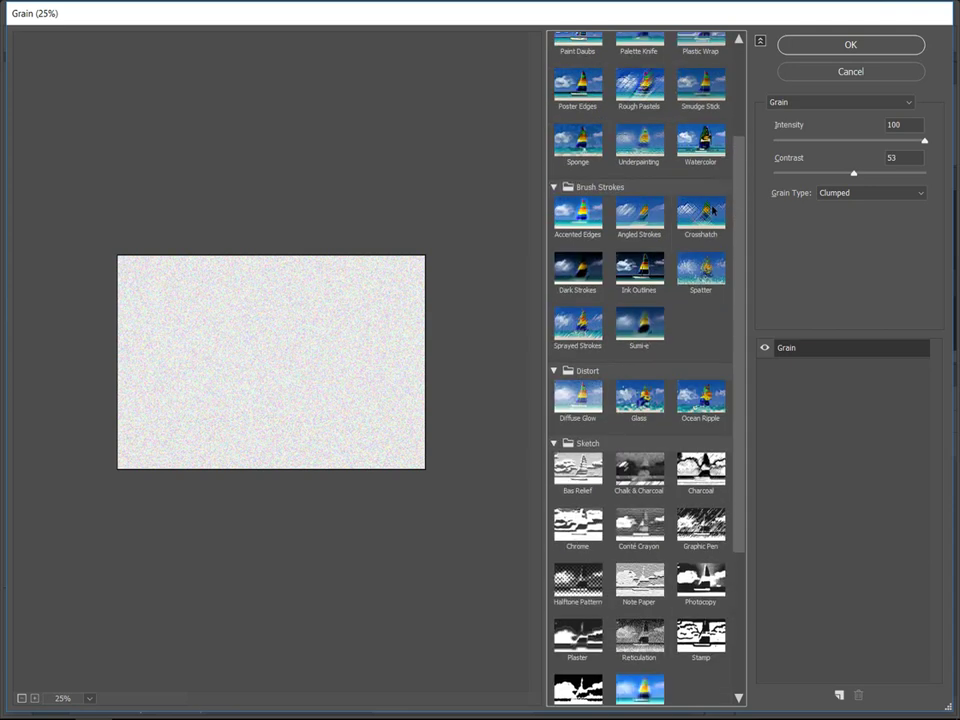
scroll(608, 231, "up", 1)
scroll(608, 231, "up", 1)
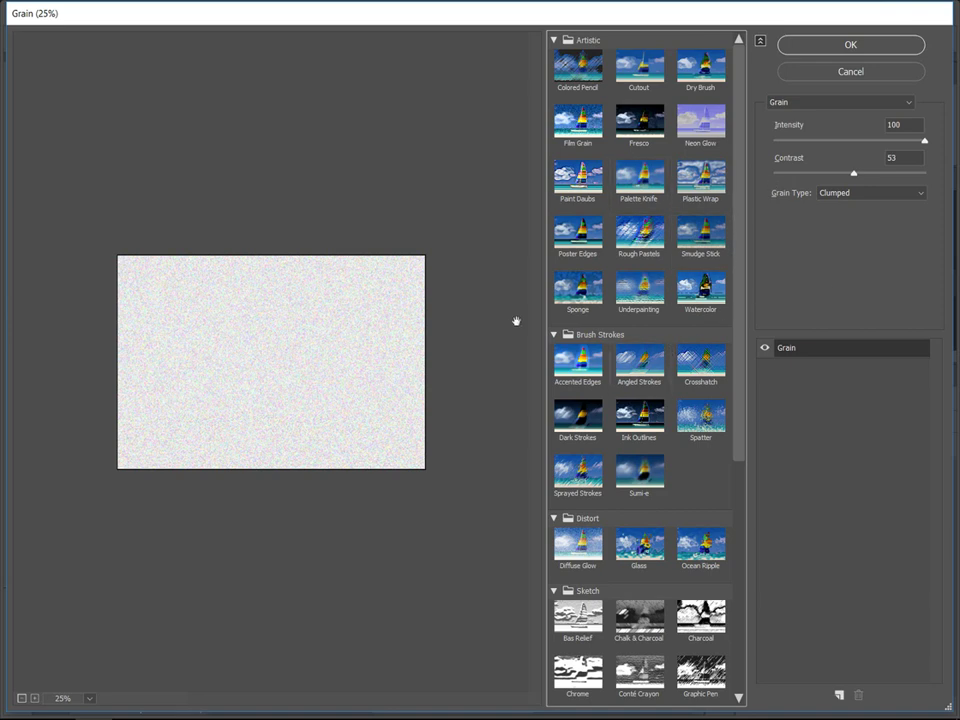
scroll(628, 425, "down", 3)
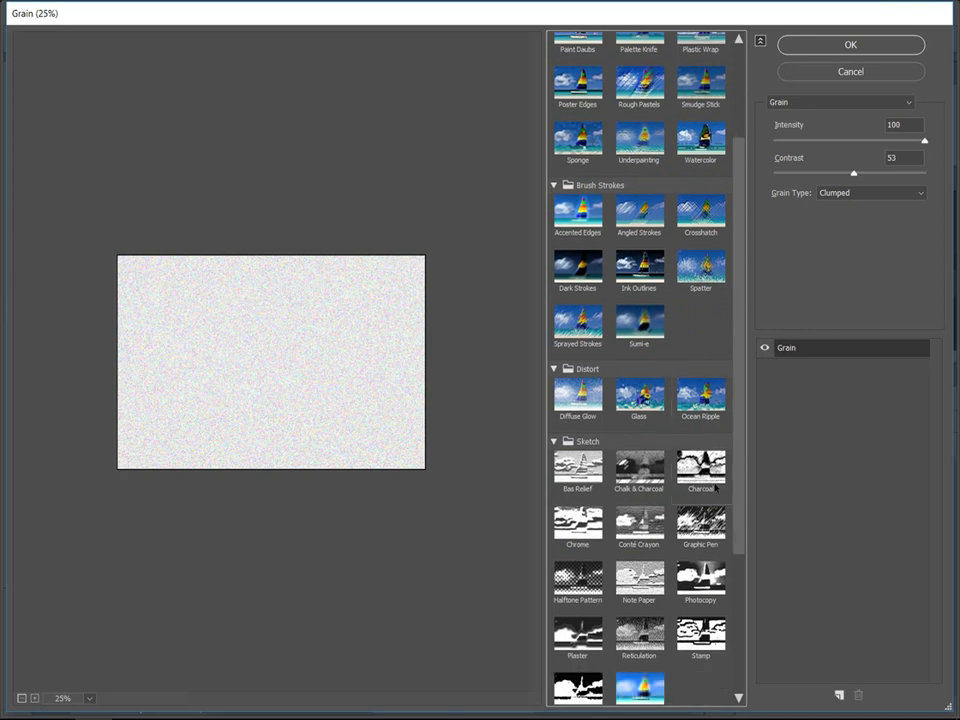
scroll(716, 488, "down", 2)
scroll(692, 575, "down", 2)
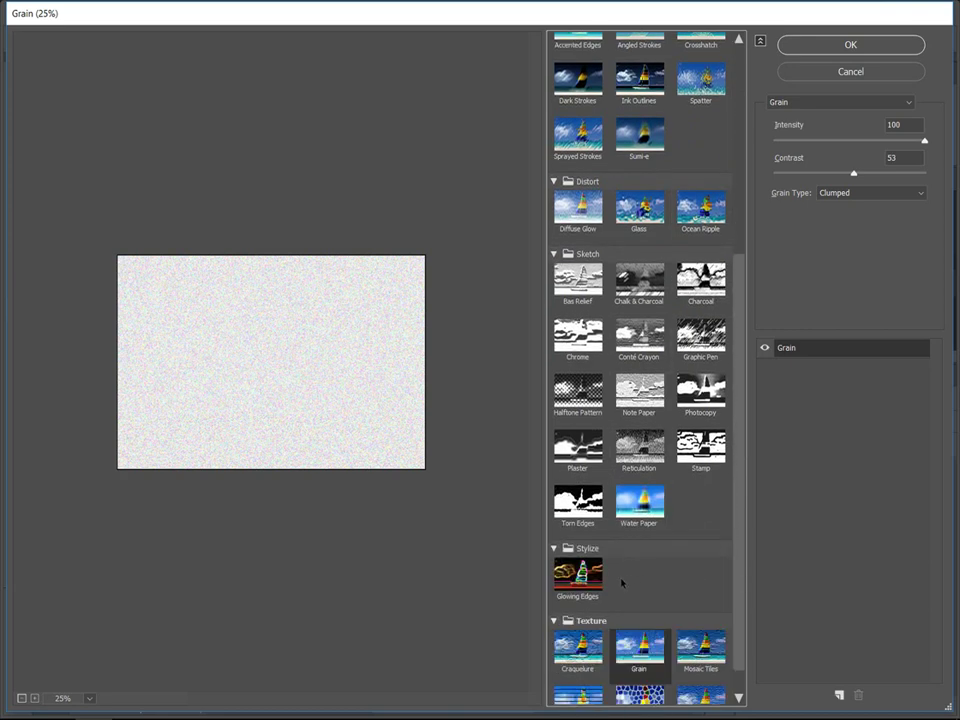
scroll(621, 579, "down", 1)
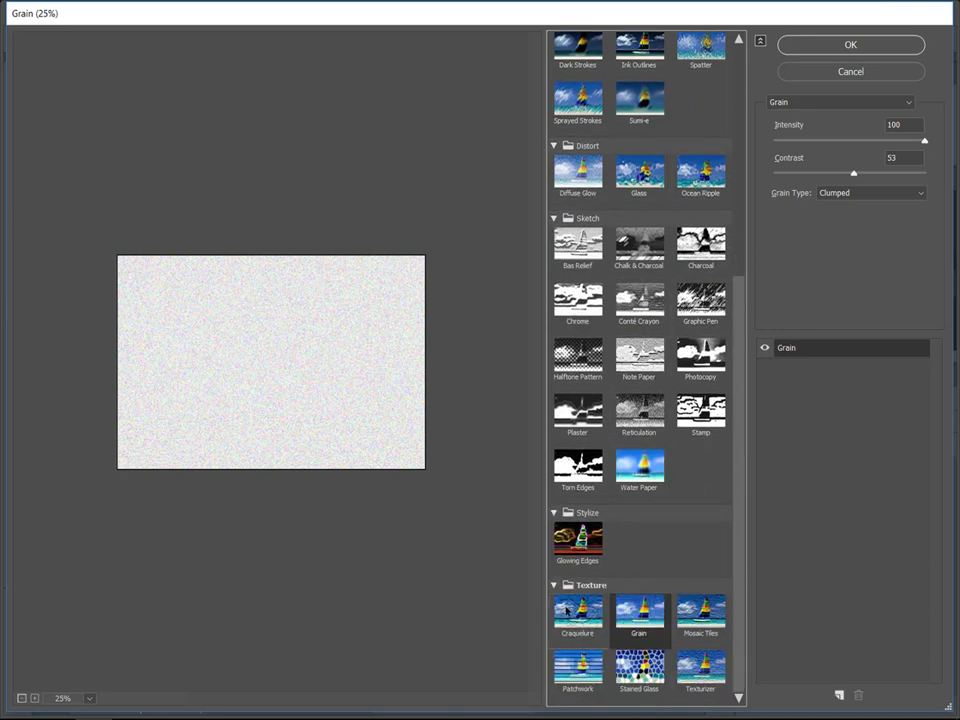
left_click(712, 670)
- Apply Texturizer, load Layer 2's mask as a selection, and reopen the Filter Gallery on it
left_click(846, 48)
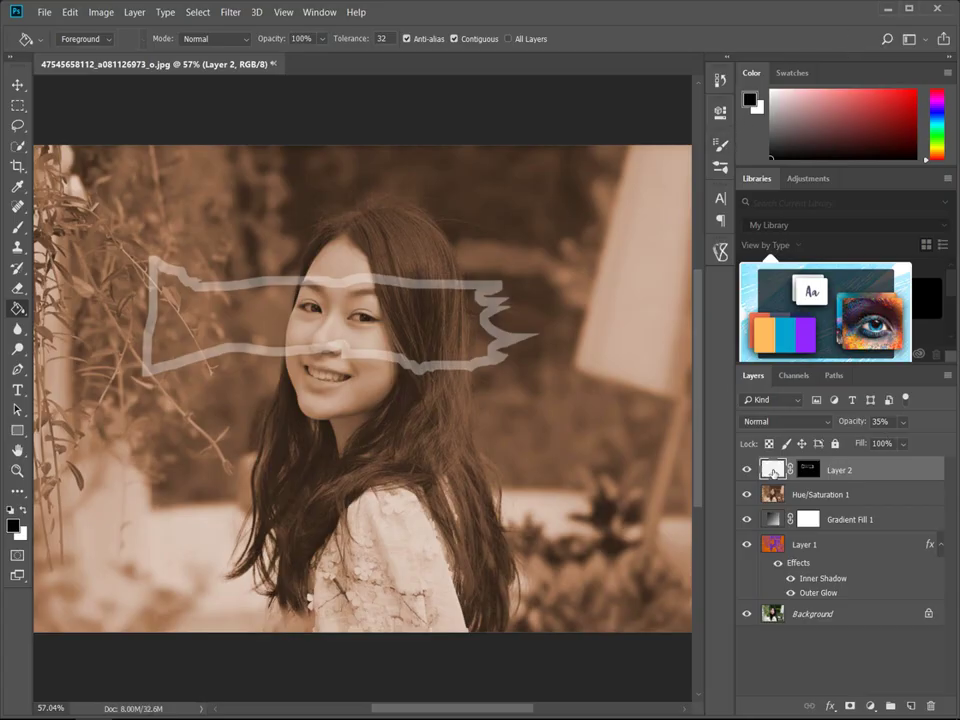
left_click(807, 470)
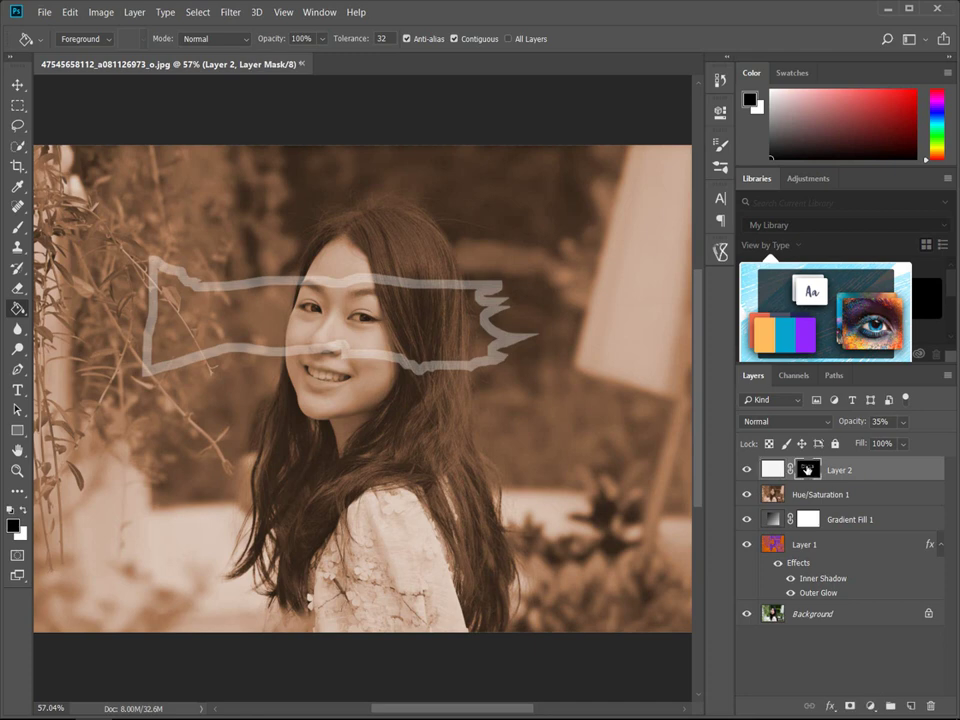
left_click(807, 470, "ctrl")
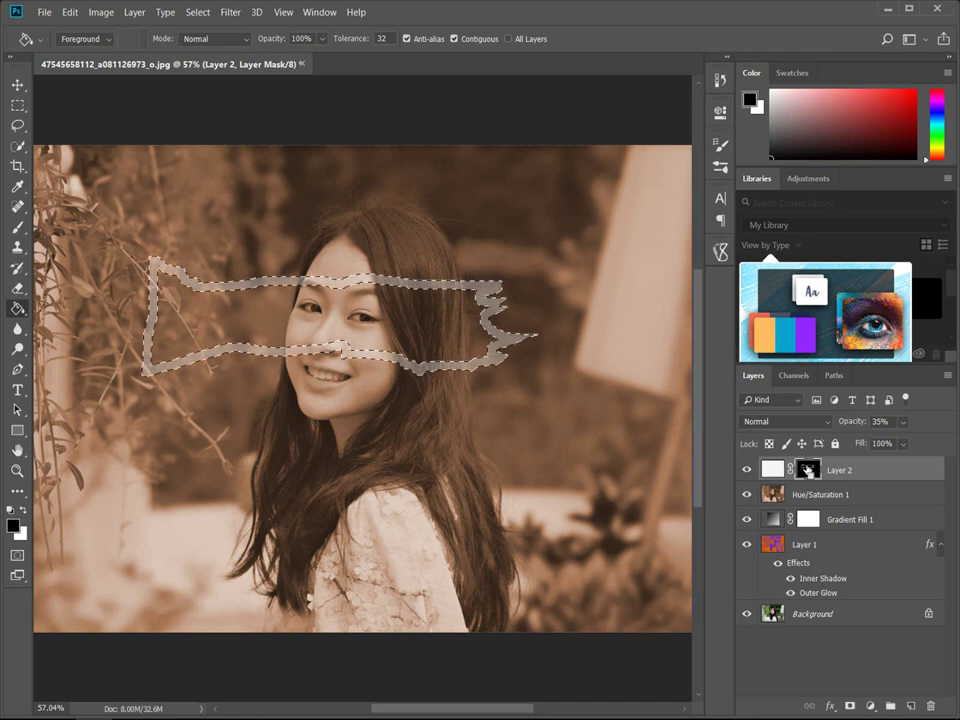
left_click(232, 12)
left_click(250, 67)
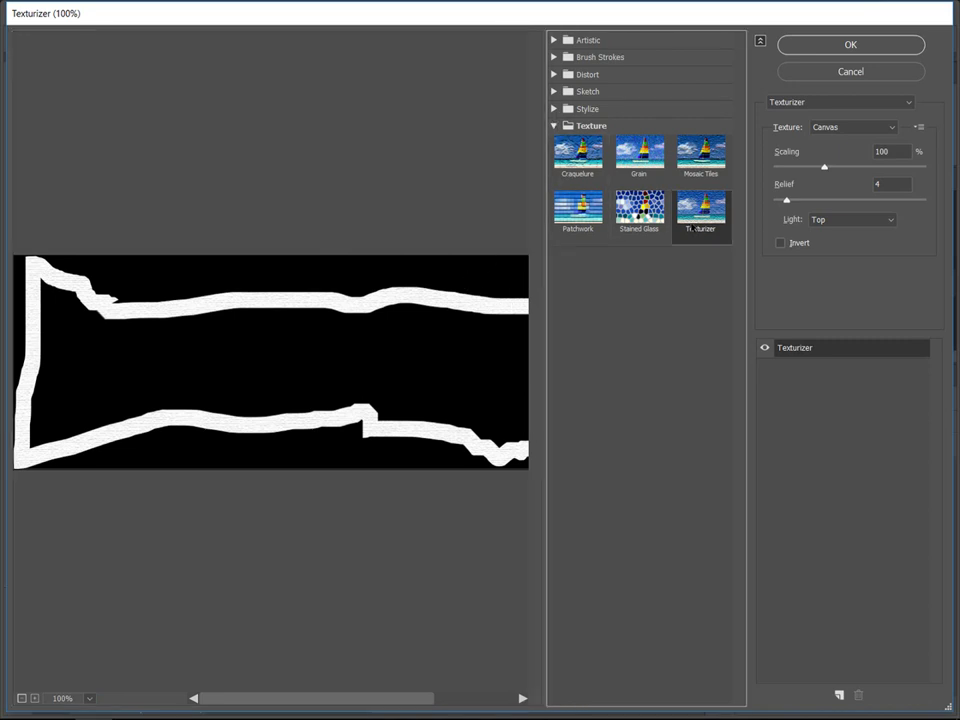
- Preview Grain, Craquelure, Patchwork and Mosaic Tiles textures on the mask, then collapse Texture
left_click(630, 155)
left_click(578, 155)
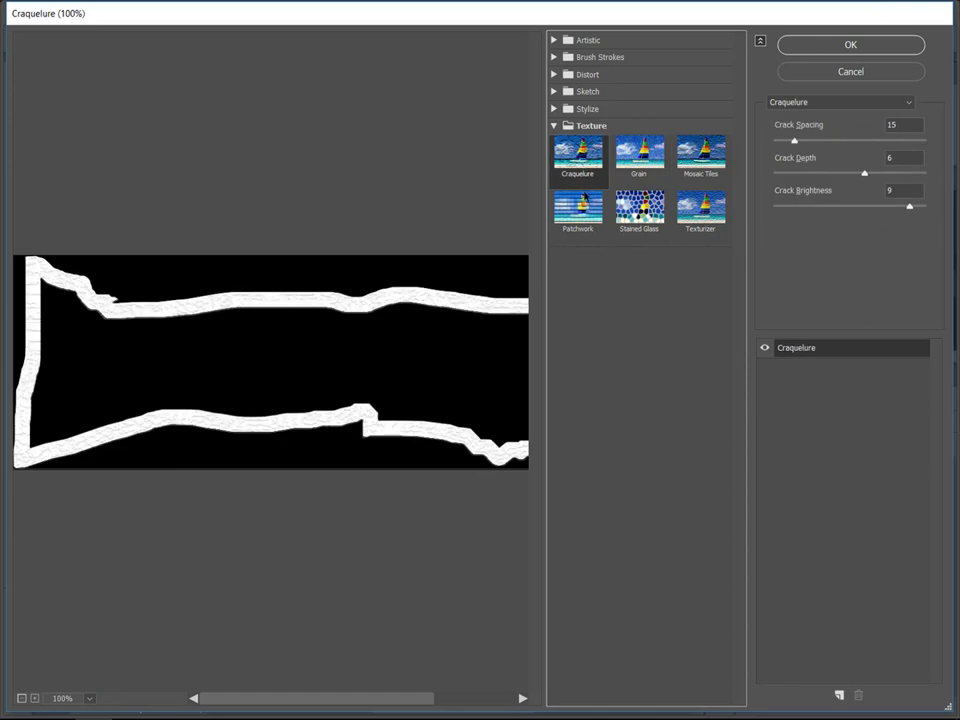
left_click(585, 205)
left_click(700, 155)
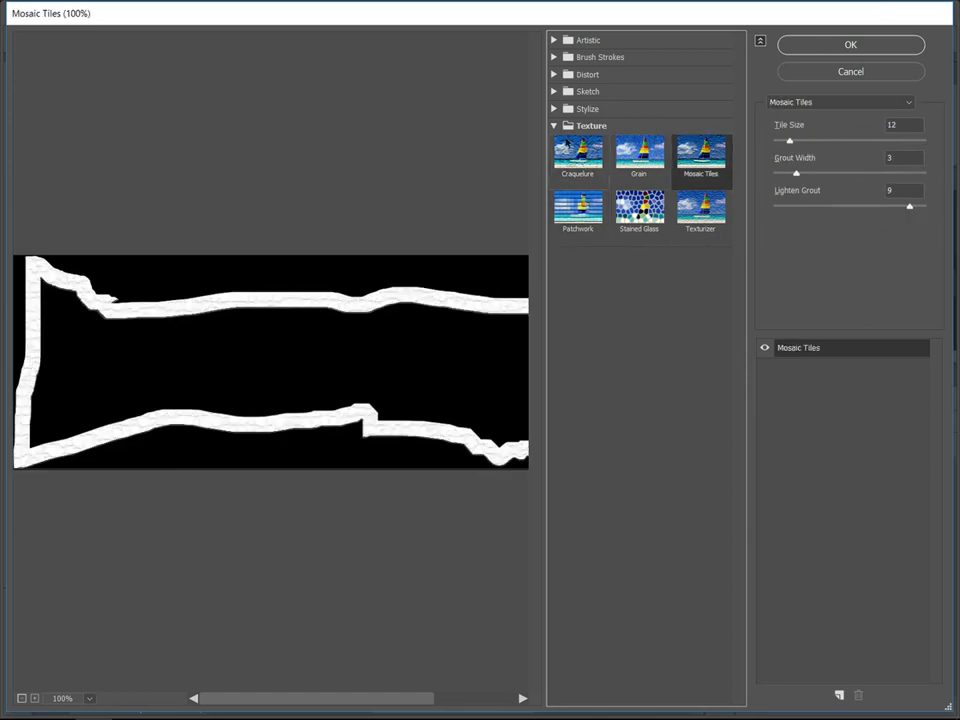
left_click(554, 125)
- Preview Sketch effects: Bas Relief, Chrome, Halftone Pattern, Plaster, Reticulation, Stamp, Torn Edges, Water Paper
left_click(554, 109)
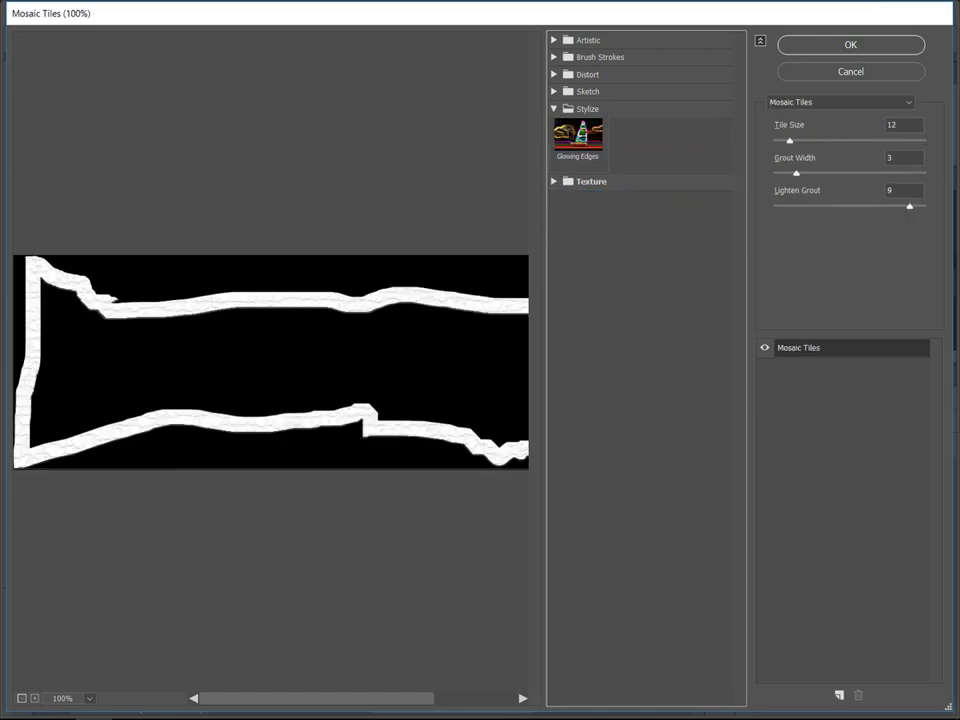
left_click(555, 91)
left_click(578, 117)
left_click(578, 172)
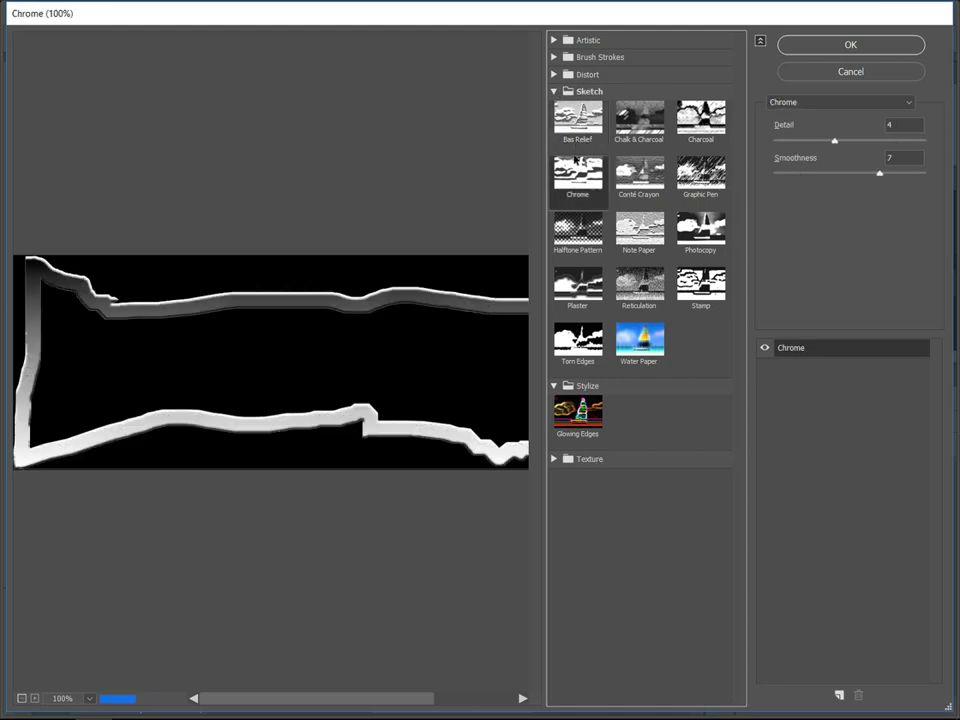
left_click(578, 225)
left_click(578, 283)
left_click(639, 283)
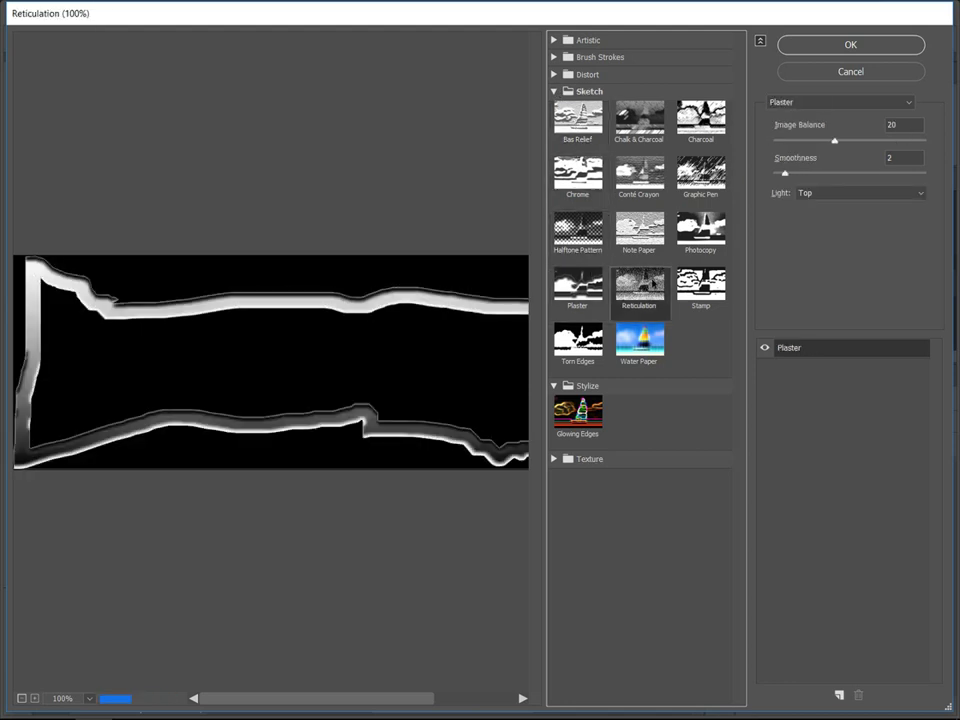
left_click(701, 283)
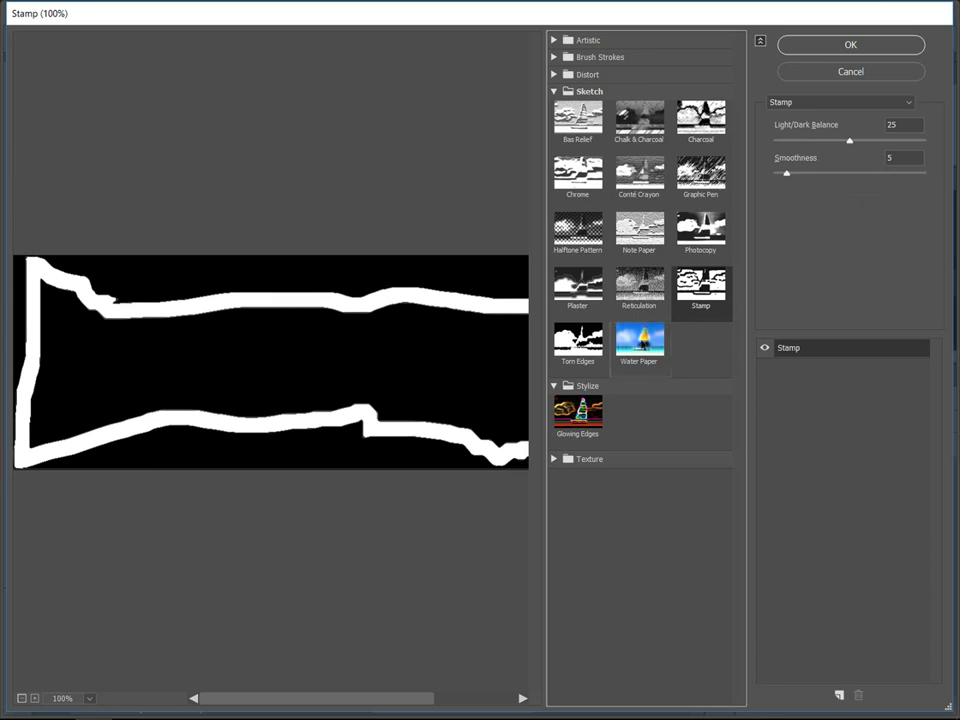
left_click(639, 340)
left_click(578, 340)
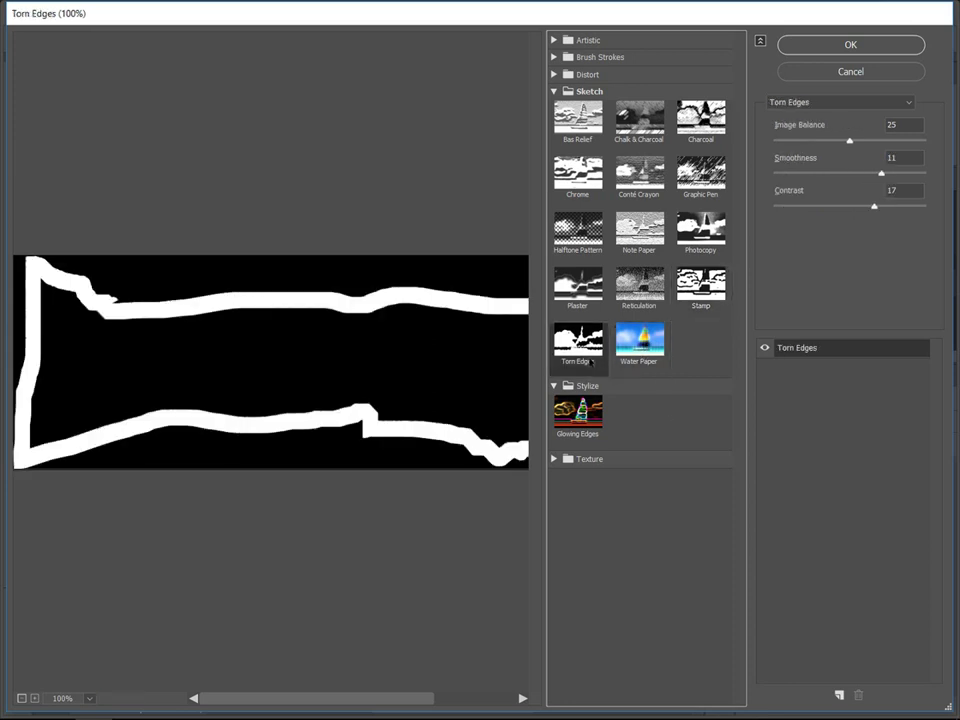
left_click(639, 340)
- Preview Diffuse Glow and Brush Strokes effects, settling on Sprayed Strokes
left_click(555, 75)
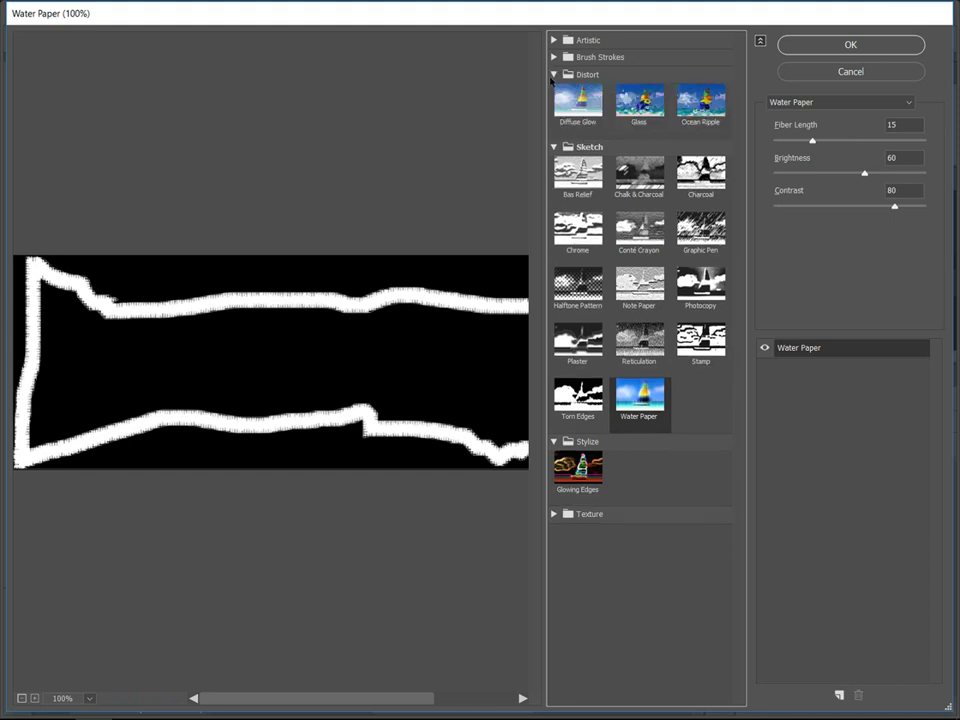
left_click(570, 98)
left_click(577, 168)
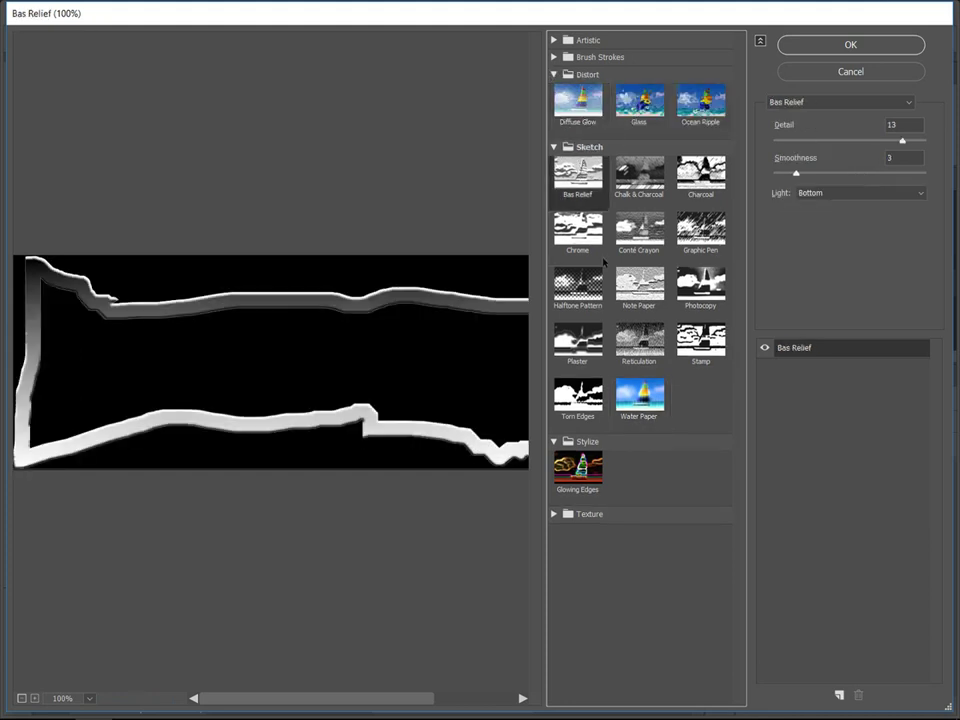
left_click(553, 57)
left_click(578, 87)
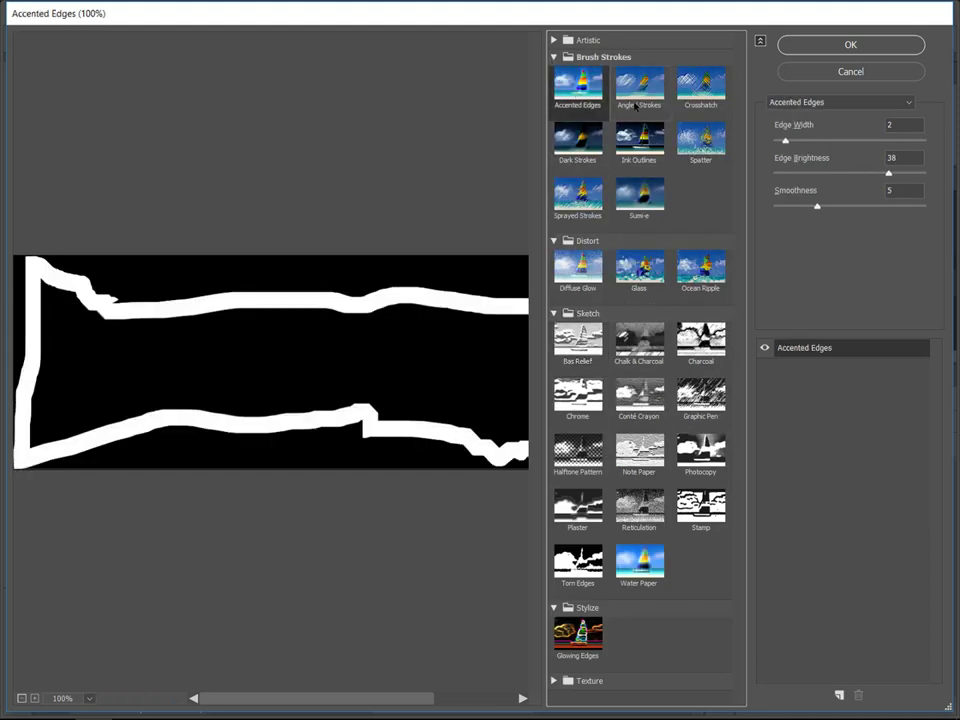
left_click(639, 87)
left_click(701, 88)
left_click(639, 87)
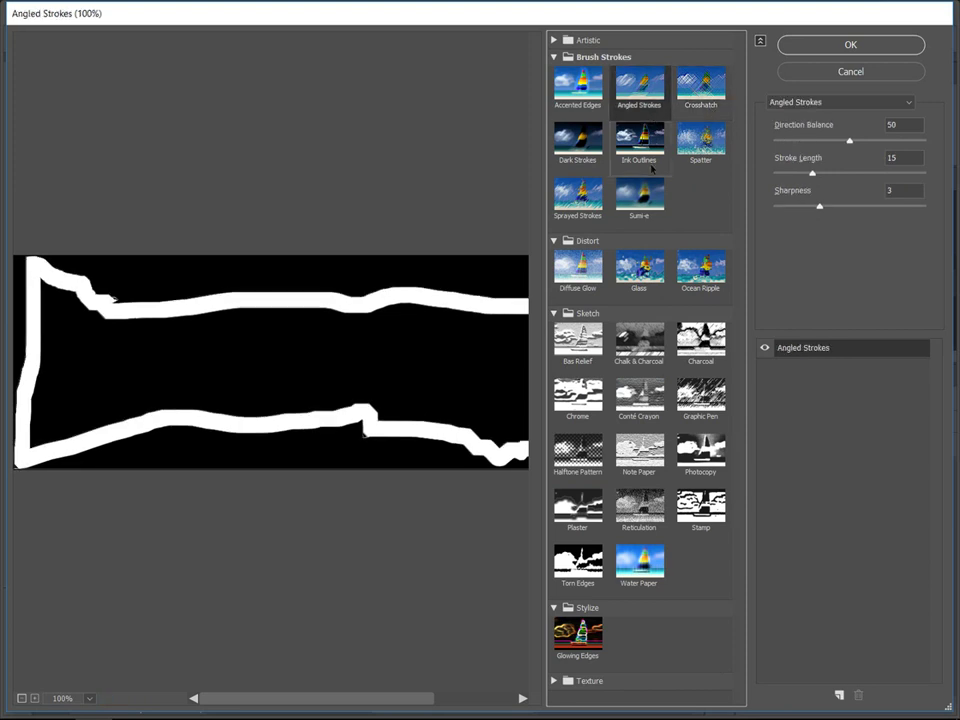
left_click(694, 146)
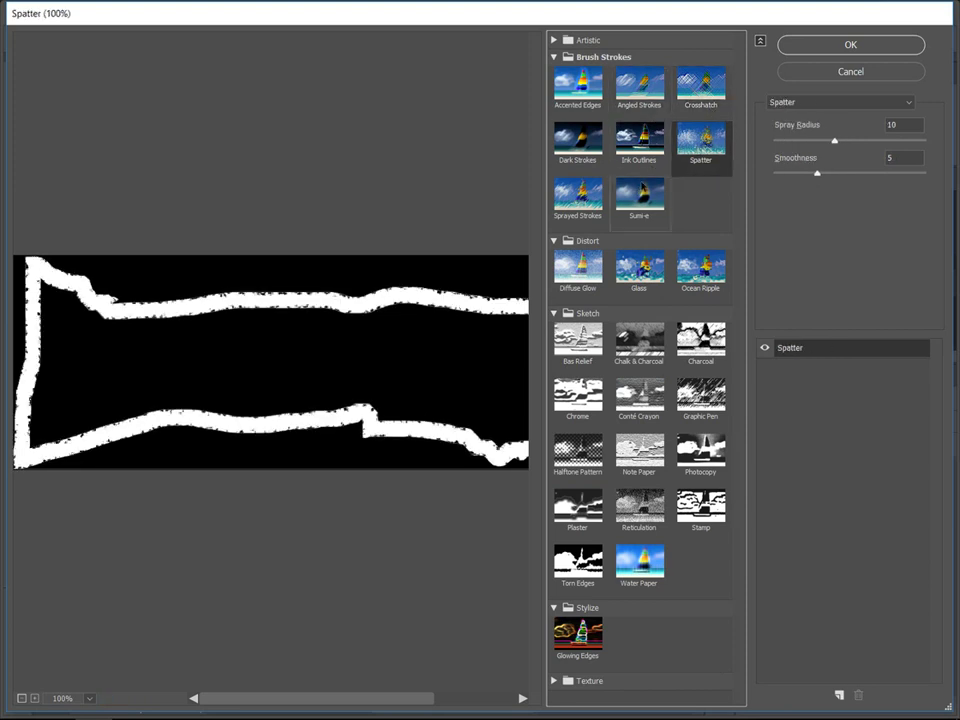
left_click(639, 193)
left_click(580, 198)
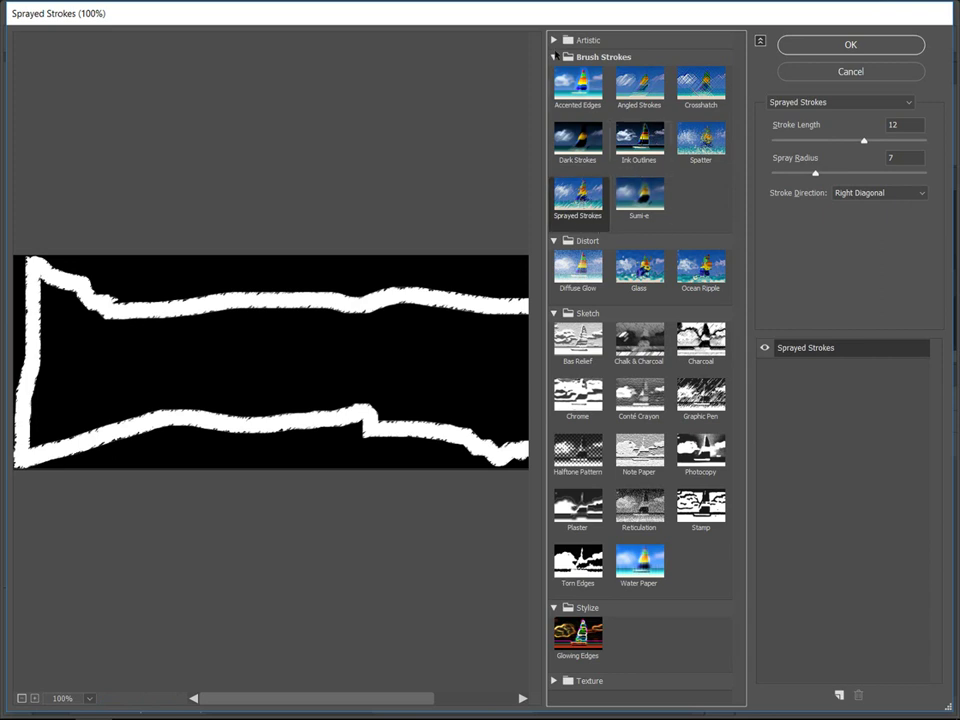
left_click(555, 41)
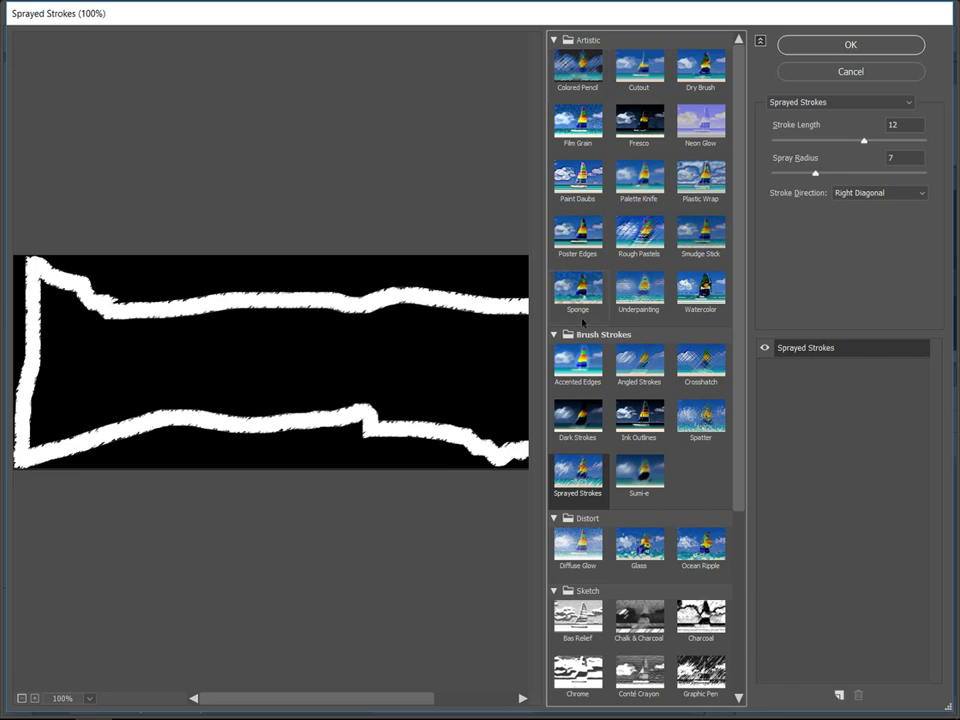
- Preview Artistic effects such as Poster Edges, Sponge, Watercolor, Fresco, Dry Brush and Cutout
left_click(578, 232)
left_click(578, 288)
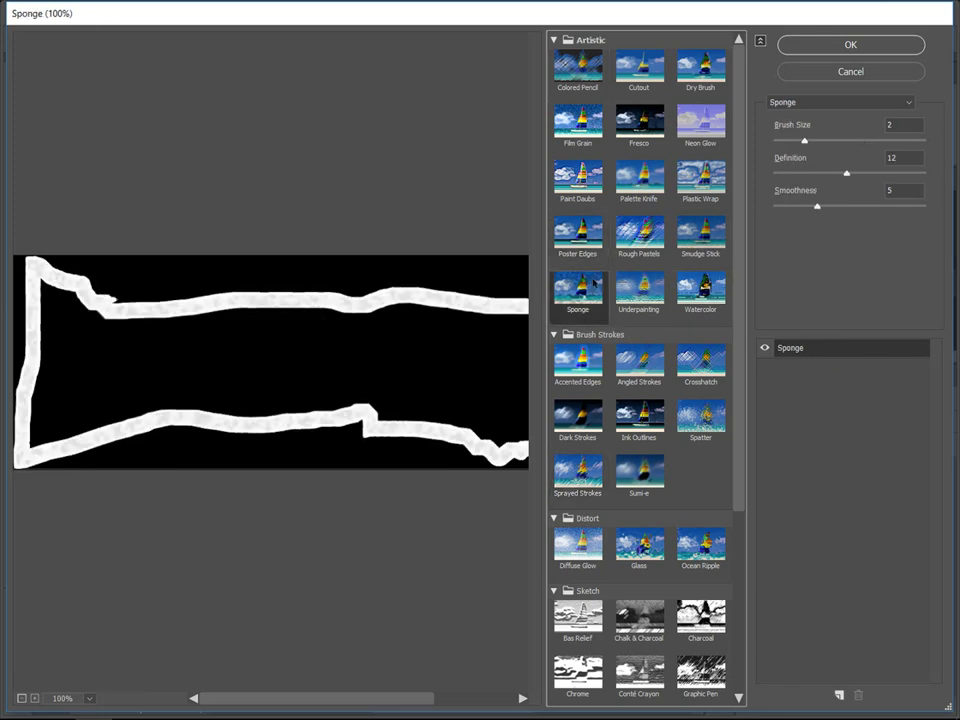
left_click(700, 288)
left_click(635, 292)
left_click(700, 177)
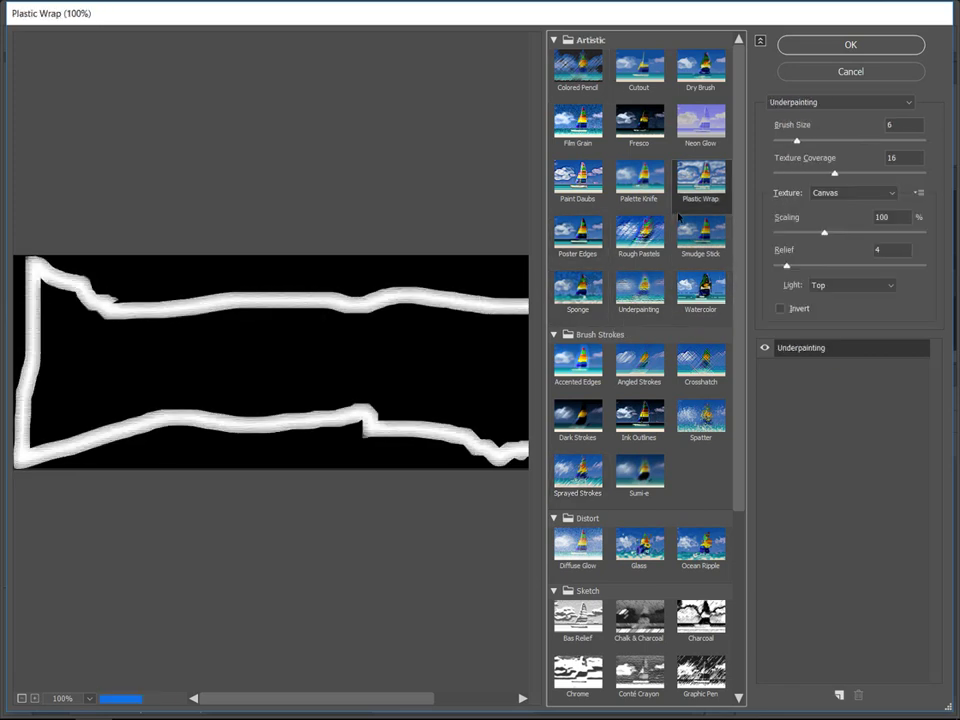
left_click(700, 232)
left_click(653, 245)
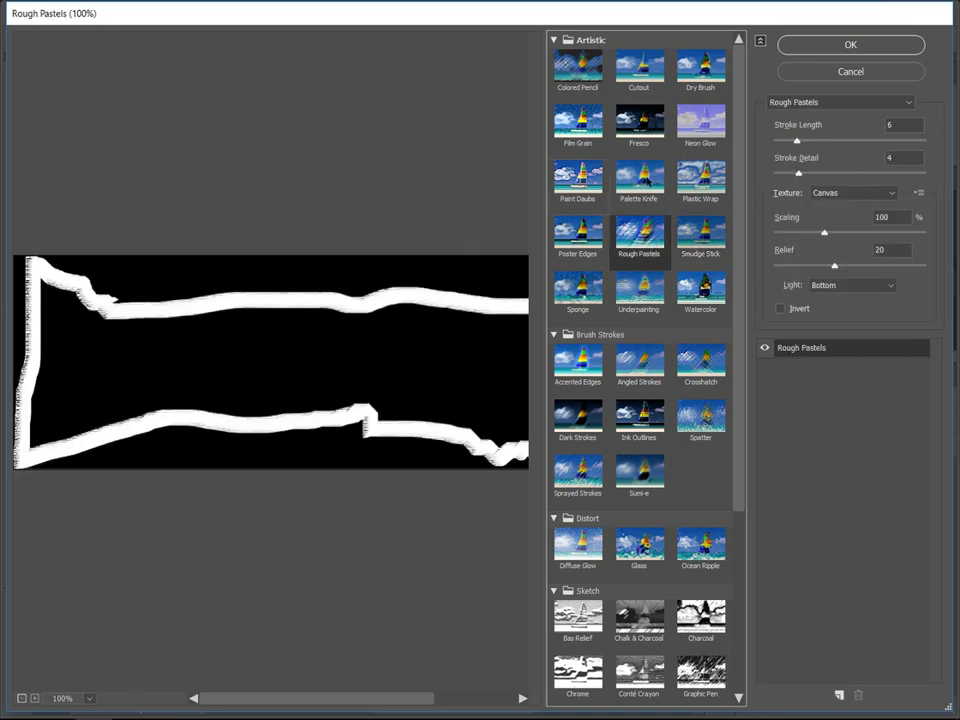
left_click(639, 120)
left_click(639, 177)
left_click(697, 178)
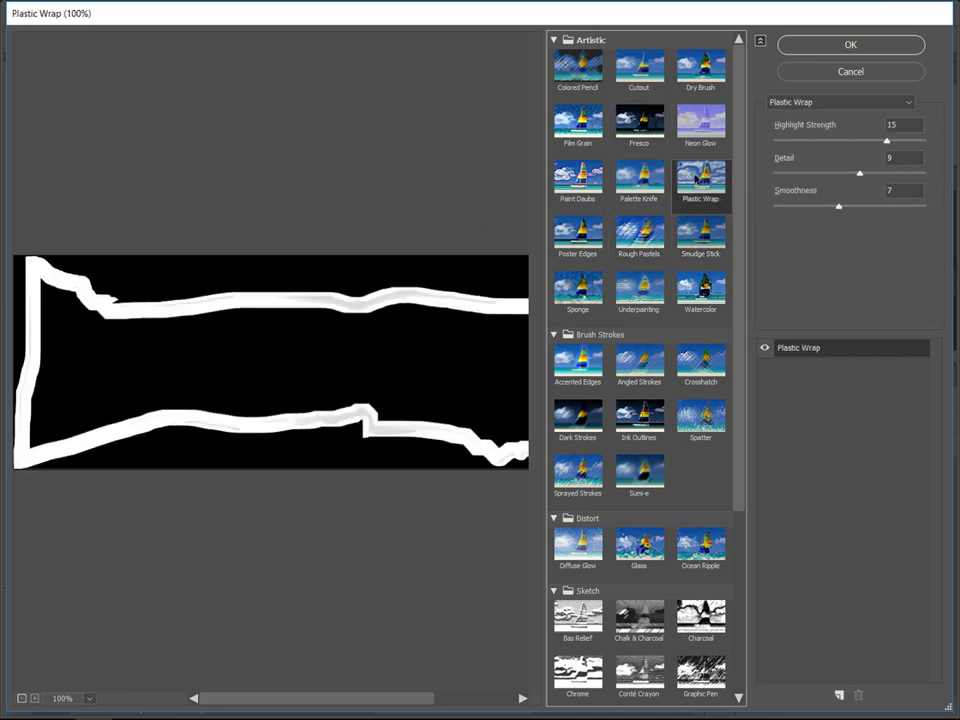
left_click(584, 135)
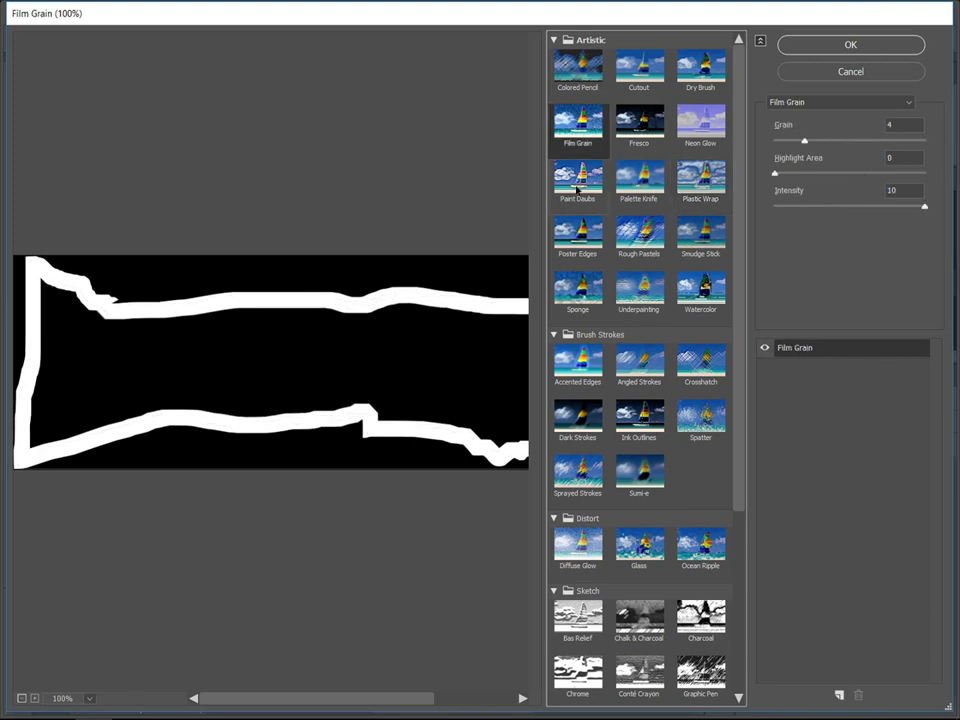
left_click(578, 177)
left_click(695, 68)
left_click(641, 72)
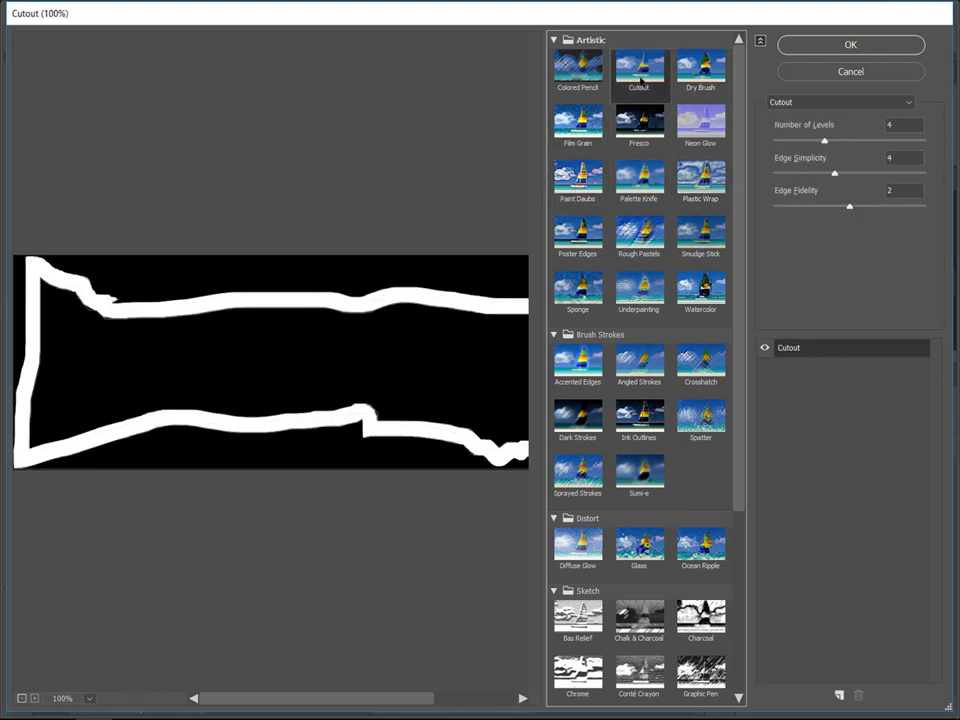
- Revisit Diffuse Glow, Glass, Water Paper and Sponge, then settle on Rough Pastels
scroll(685, 396, "down", 3)
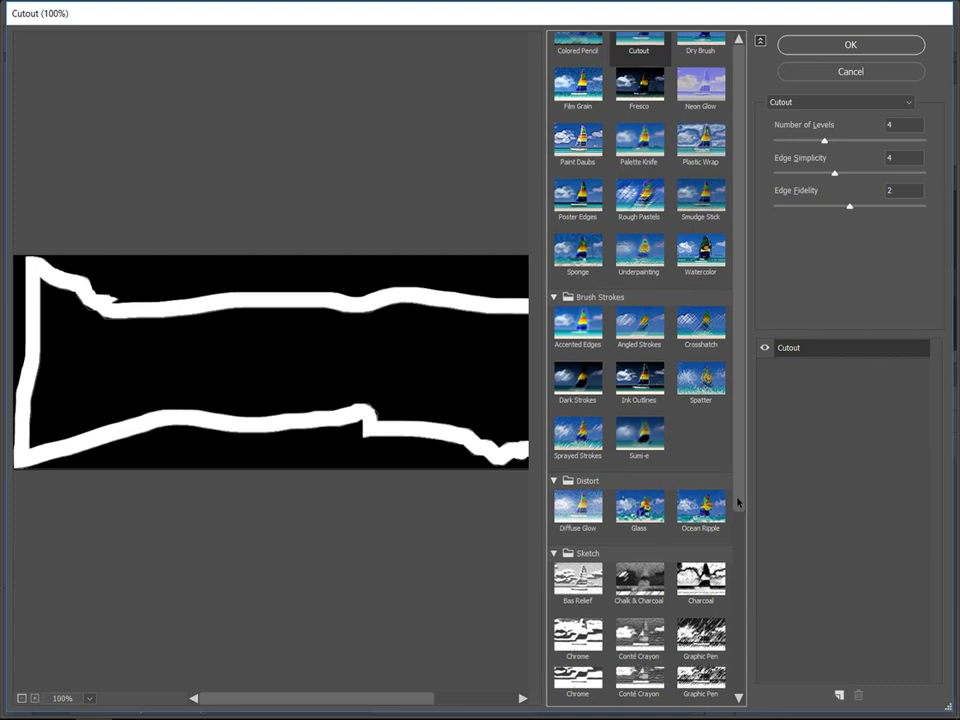
left_click(578, 437)
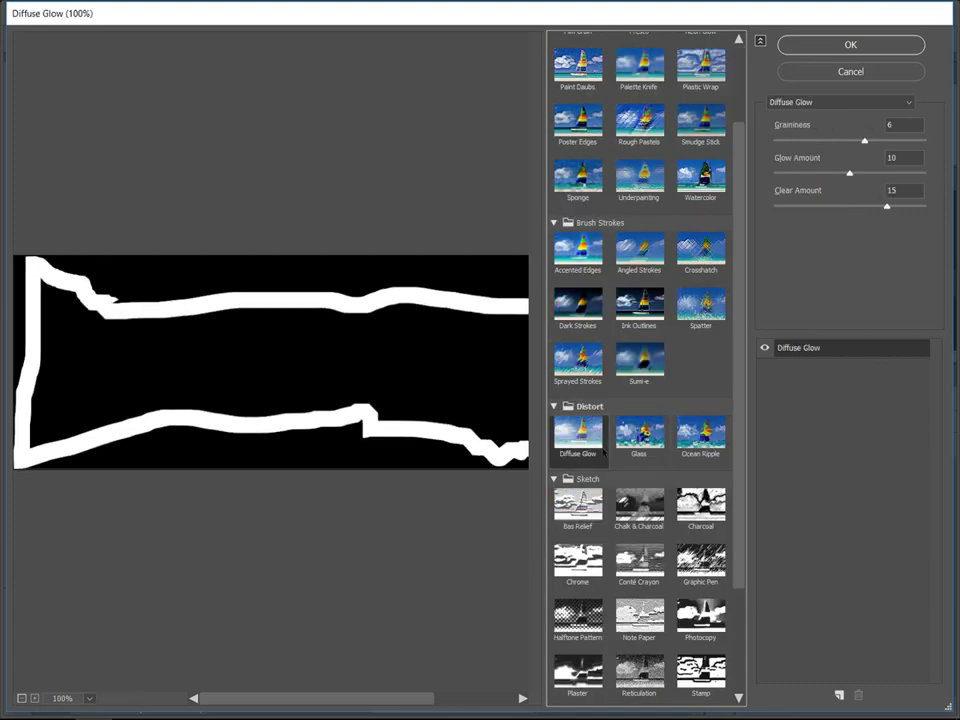
left_click(641, 440)
scroll(641, 452, "down", 4)
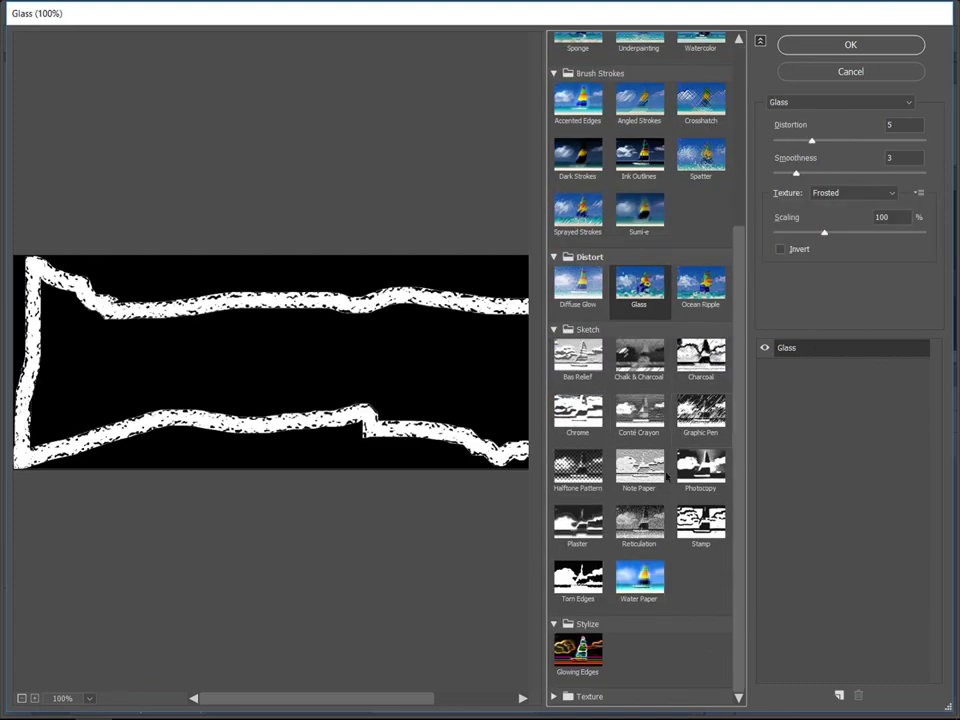
left_click(638, 575)
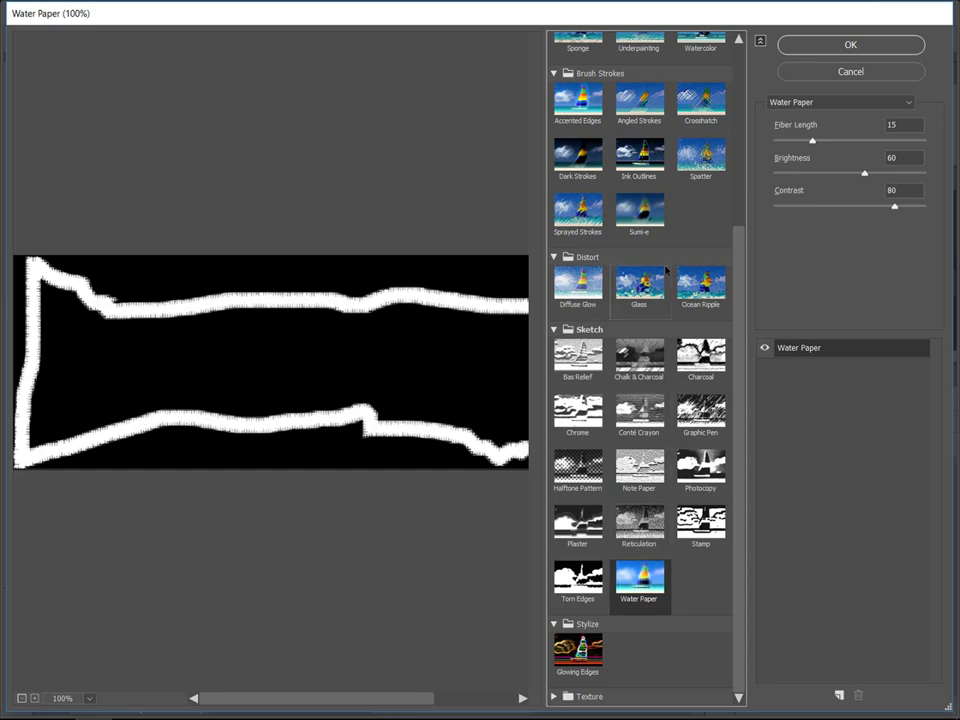
scroll(555, 252, "up", 4)
left_click(578, 180)
left_click(639, 180)
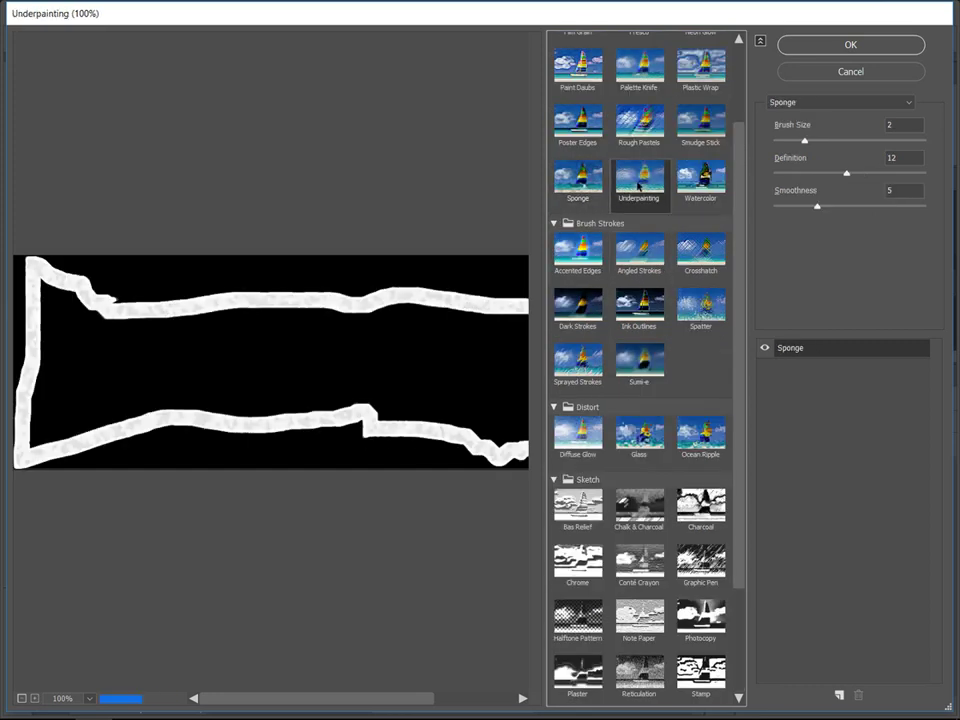
scroll(579, 240, "up", 3)
left_click(580, 238)
left_click(645, 236)
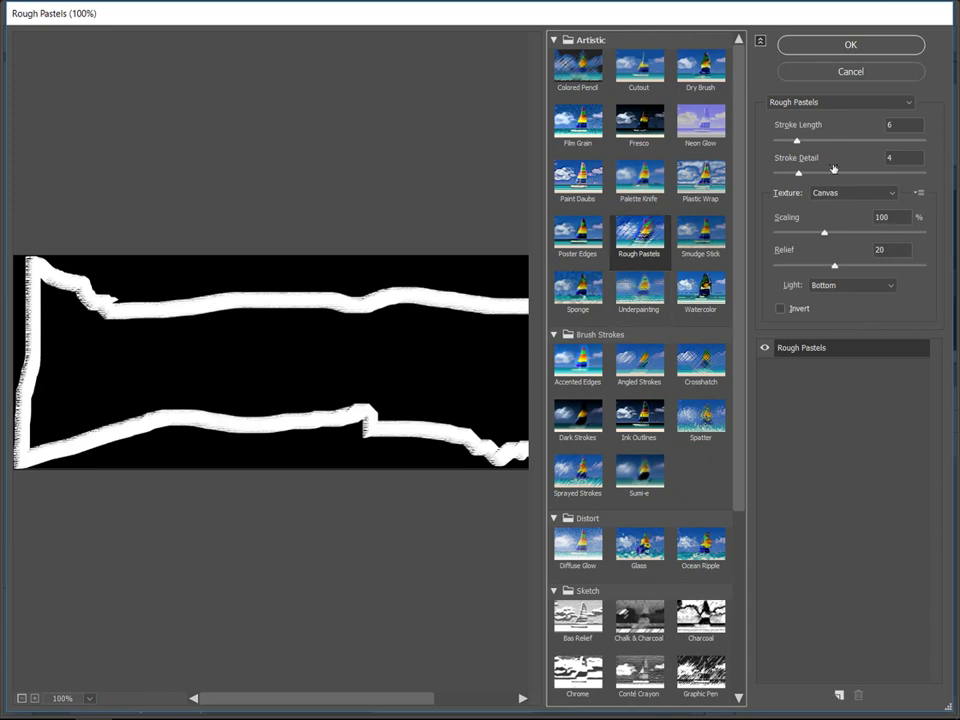
- Set Rough Pastels Stroke Detail to 2 and canvas Scaling to 142%, then apply it
left_click_drag(798, 172, 783, 173)
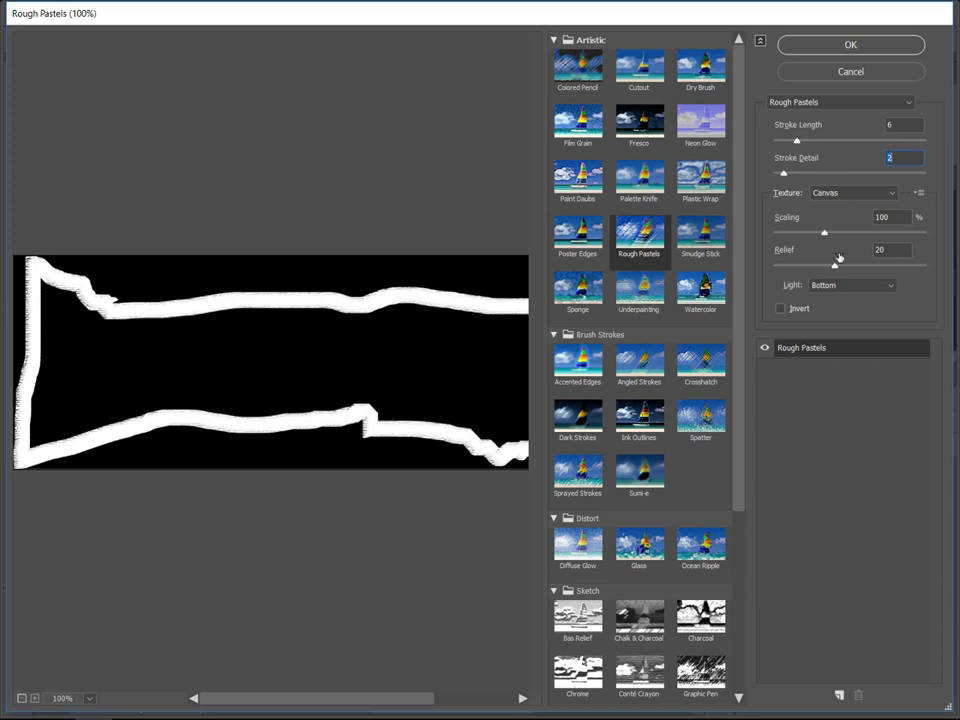
left_click_drag(824, 232, 866, 233)
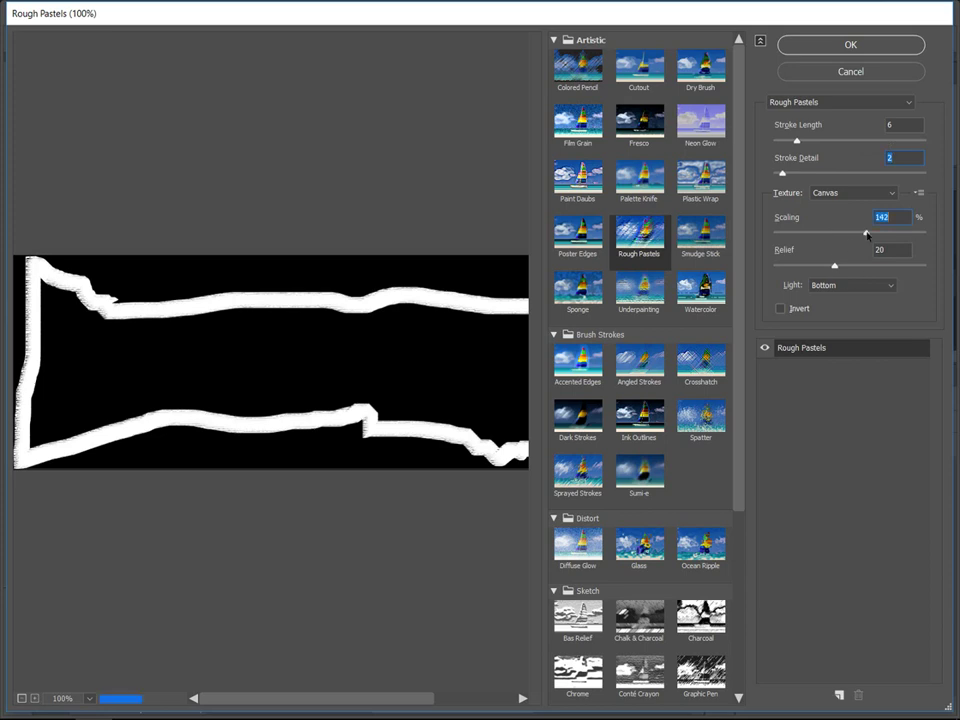
left_click(842, 41)
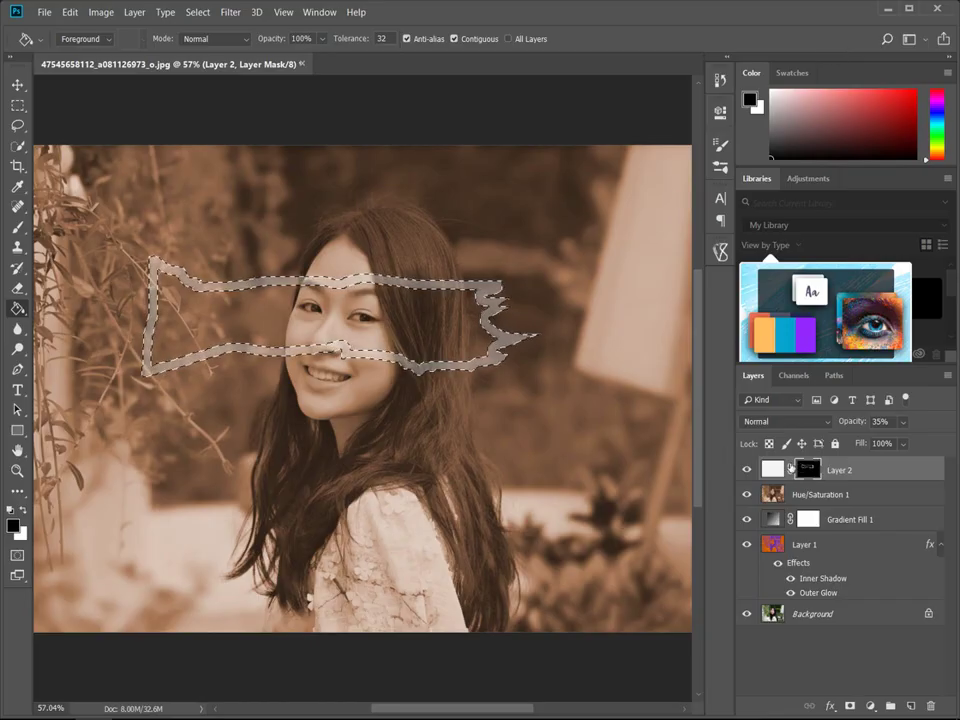
- Set the strip layer's opacity to 100 and clear the selection
type("100")
key("Return")
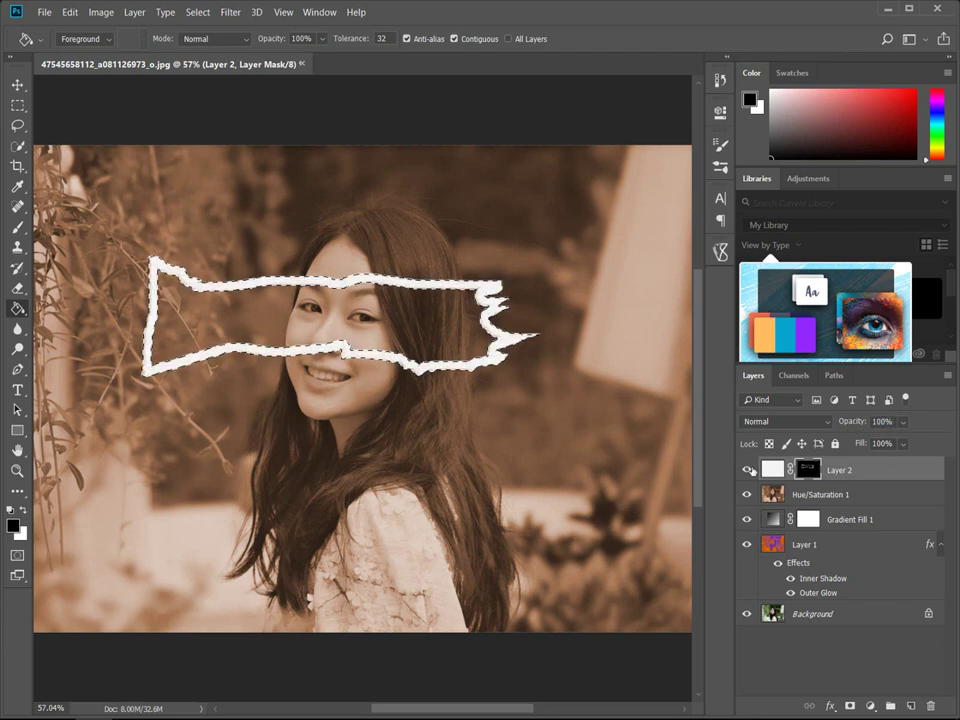
key("ctrl+d")
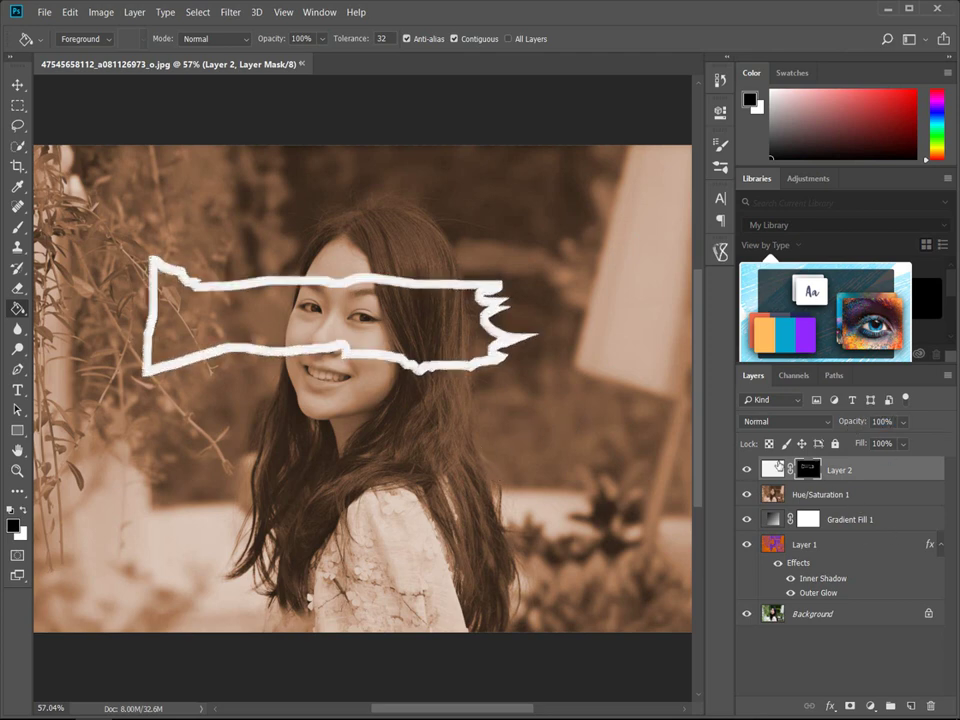
- Duplicate Layer 2, lower the original's opacity, and select the Layer 2 copy
left_click(775, 468)
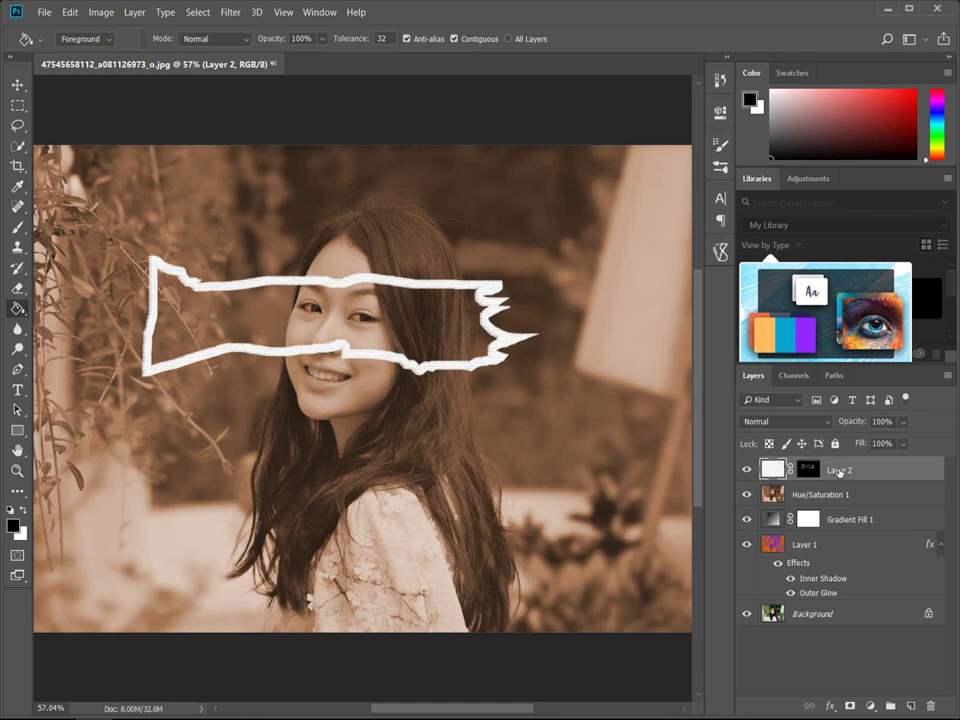
key("ctrl+j")
left_click(838, 494)
left_click_drag(853, 421, 829, 426)
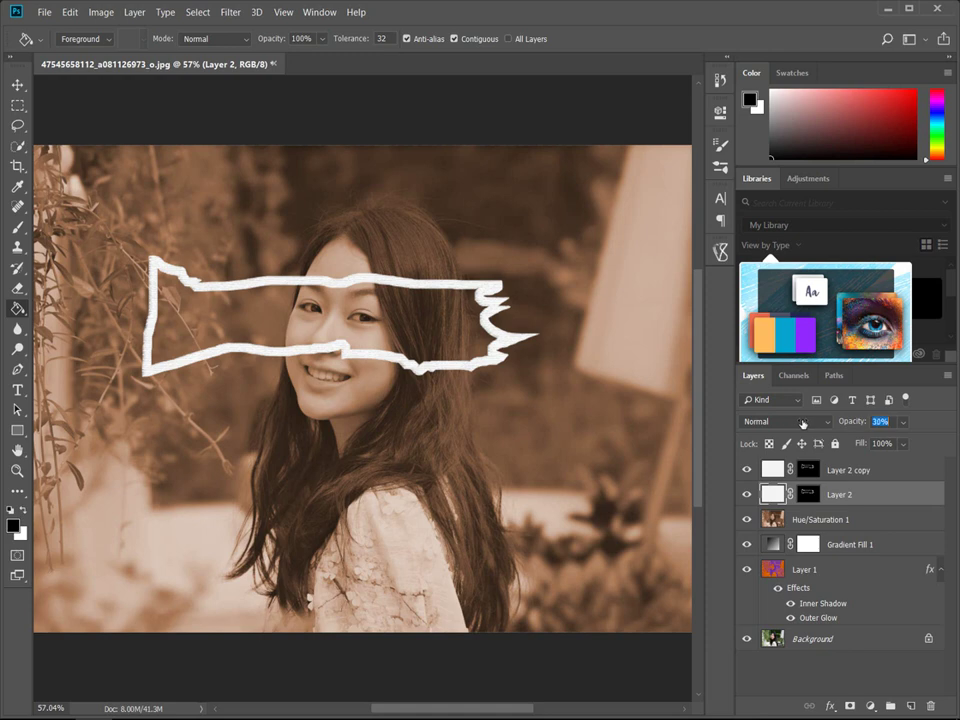
left_click(851, 470)
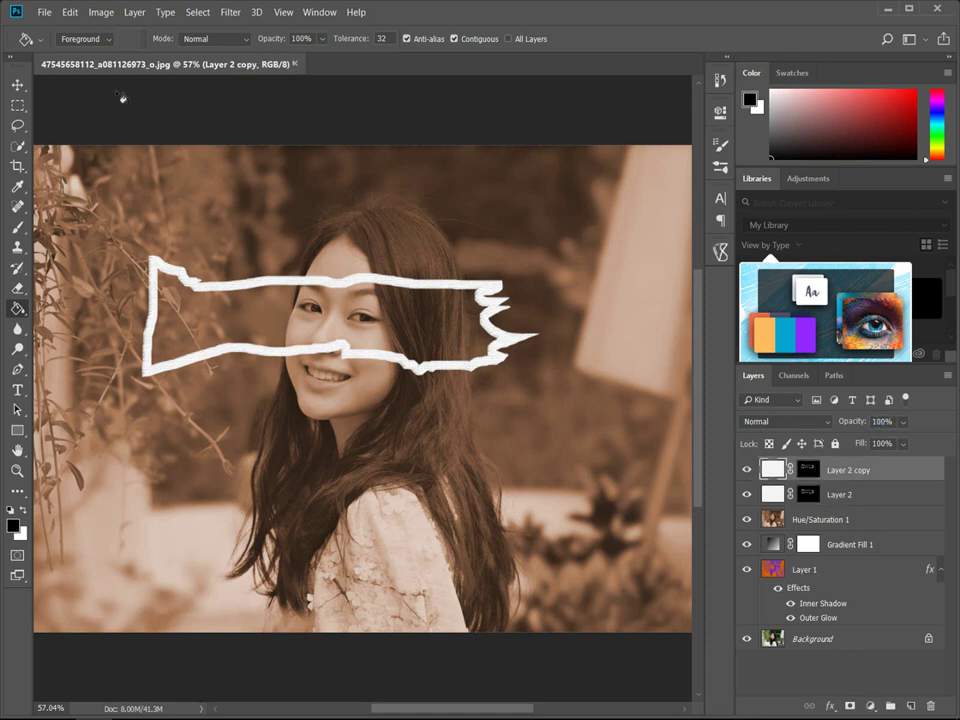
left_click(37, 14)
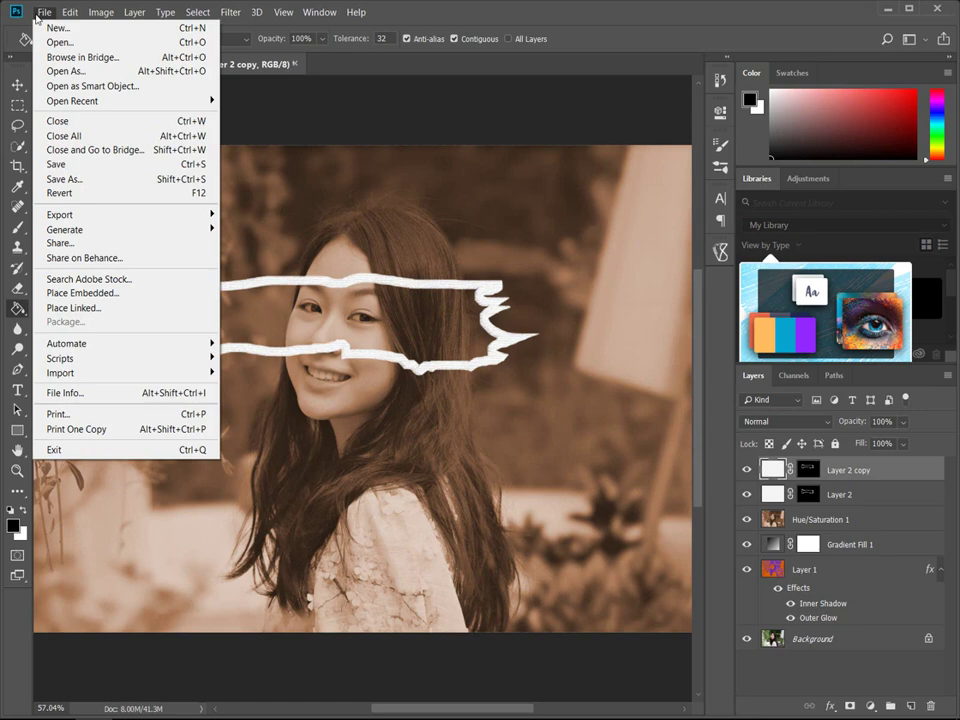
- Place the kisspng paper-tear PNG as an embedded layer and set its blend mode to Screen
left_click(105, 293)
double_click(365, 465)
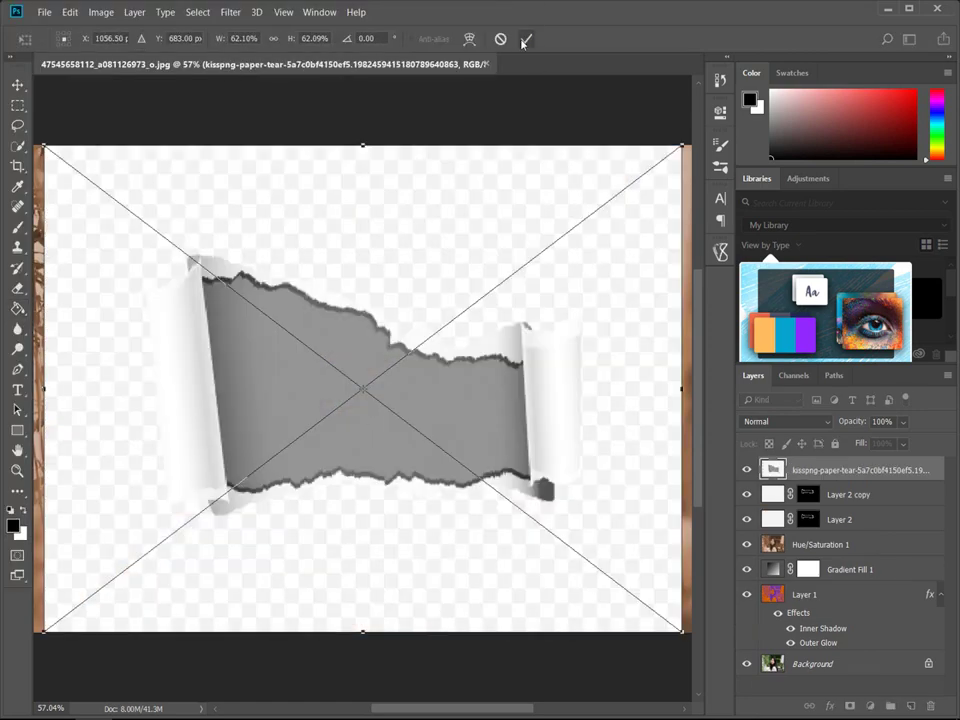
left_click(526, 38)
left_click(788, 421)
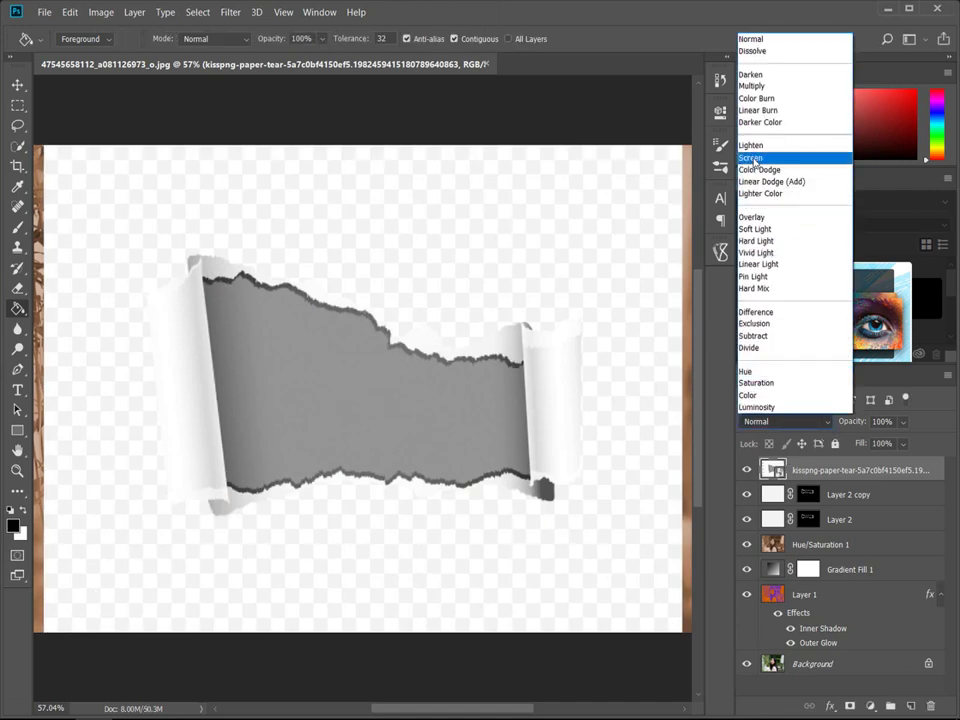
left_click(805, 155)
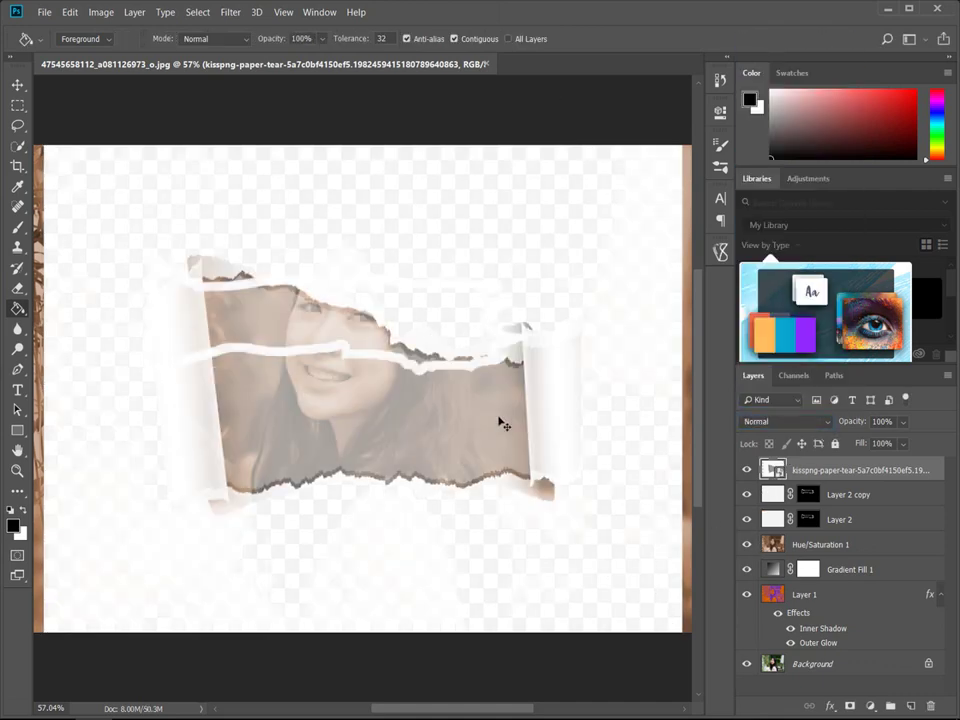
- Undo the Screen blend and try loading the paper layer's outline as a selection
key("ctrl+z")
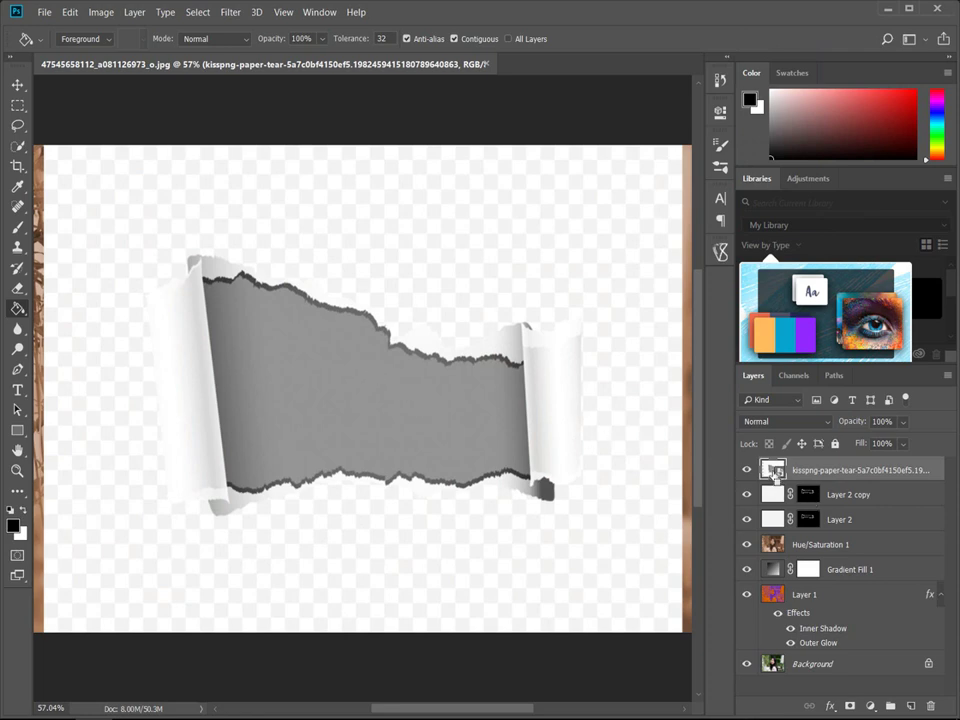
left_click(775, 470, "ctrl")
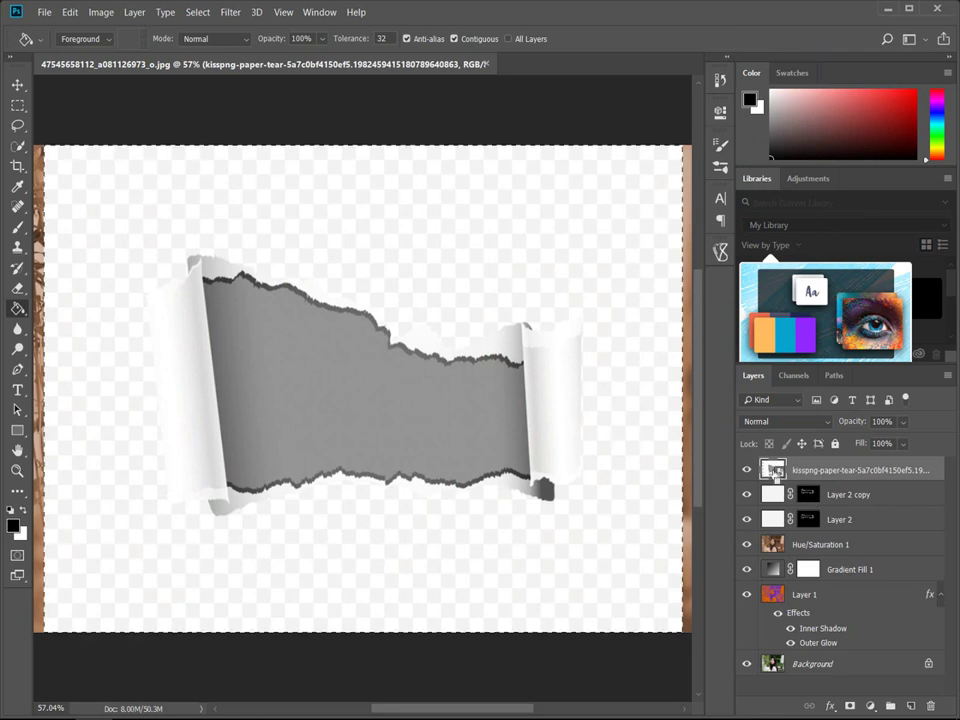
left_click(84, 165)
left_click(570, 297)
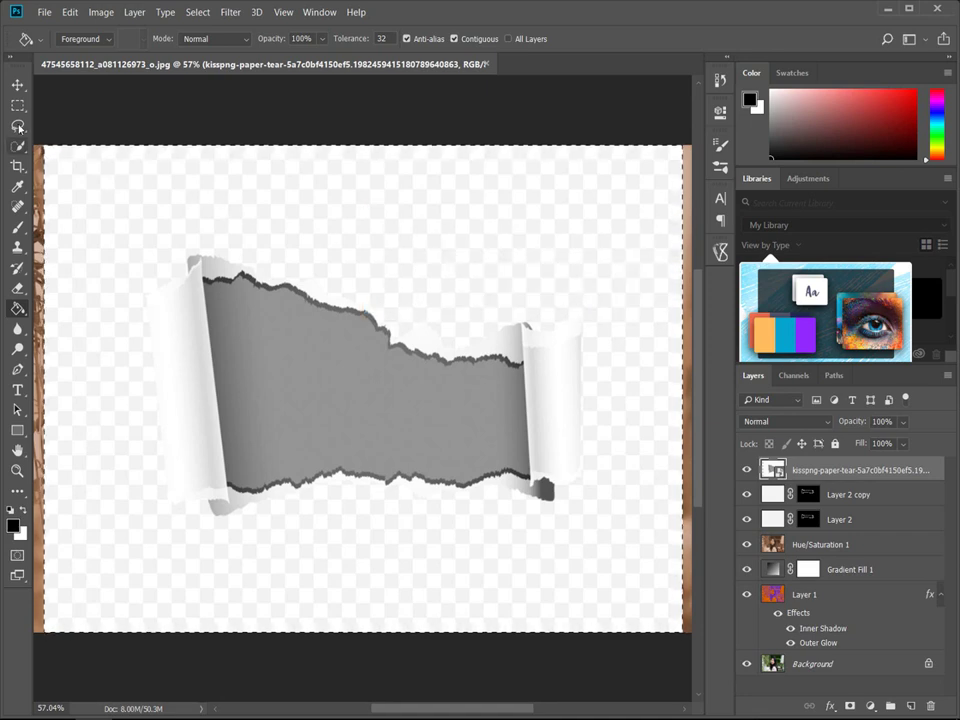
- Select the grey paper with Color Range, add a layer mask, then undo the mask
left_click(197, 12)
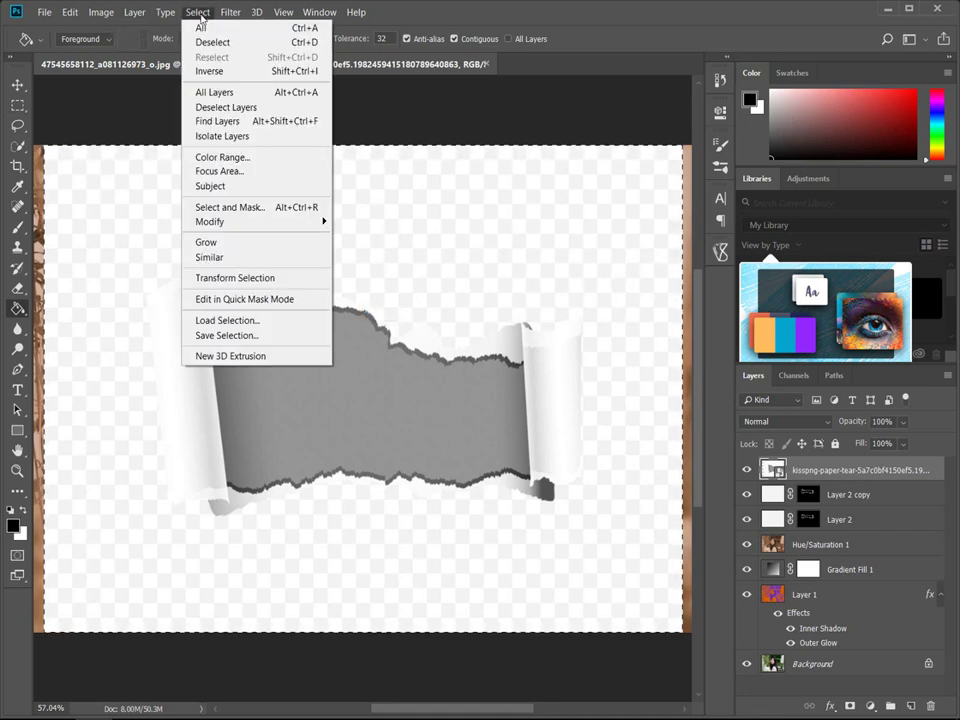
left_click(233, 187)
left_click(452, 287)
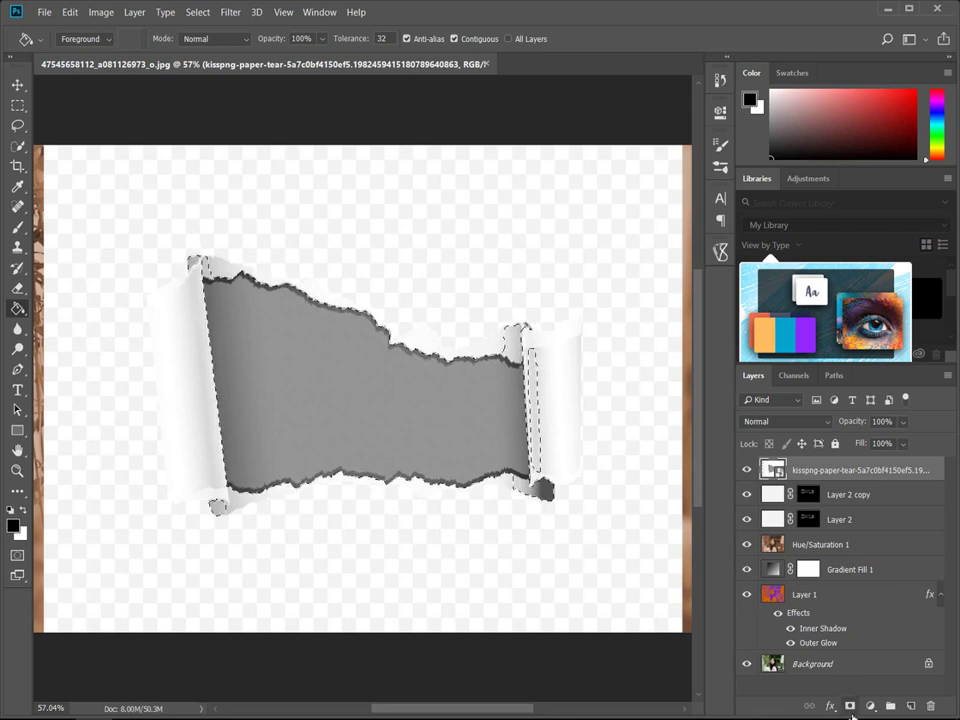
left_click(849, 706)
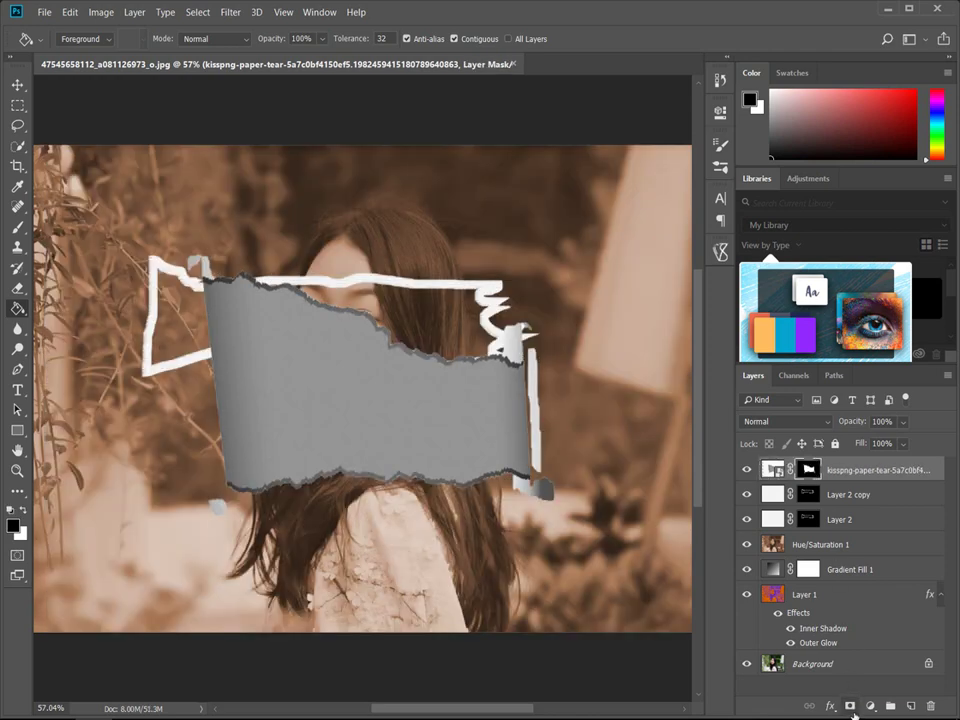
key("ctrl+z")
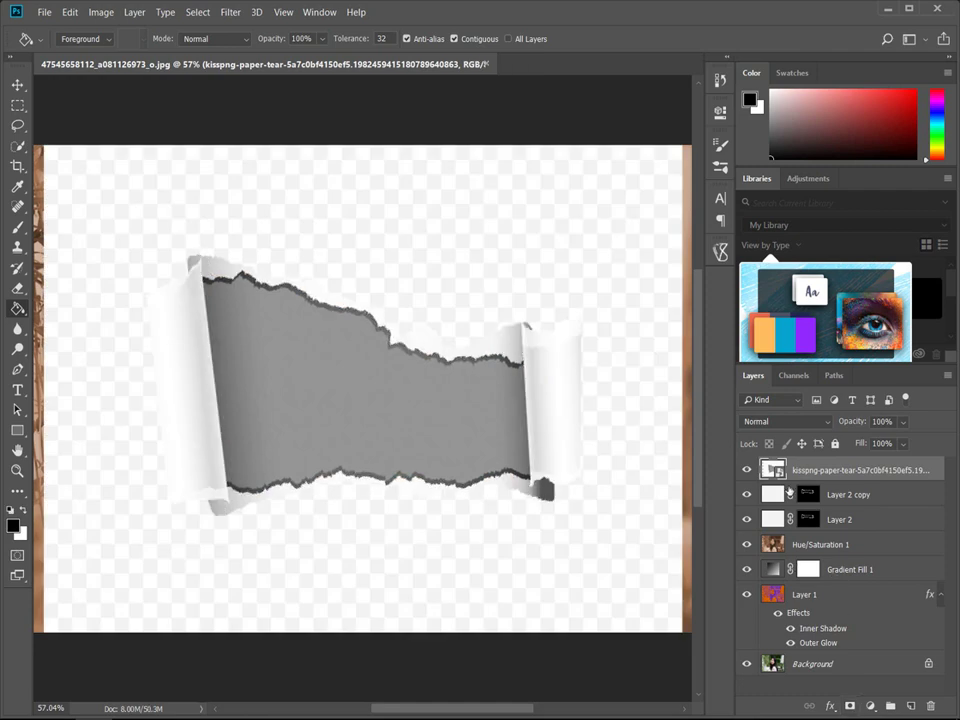
- Trace the paper's left curl with the Magnetic Lasso and mask the layer to it
right_click(18, 125)
left_click(90, 124)
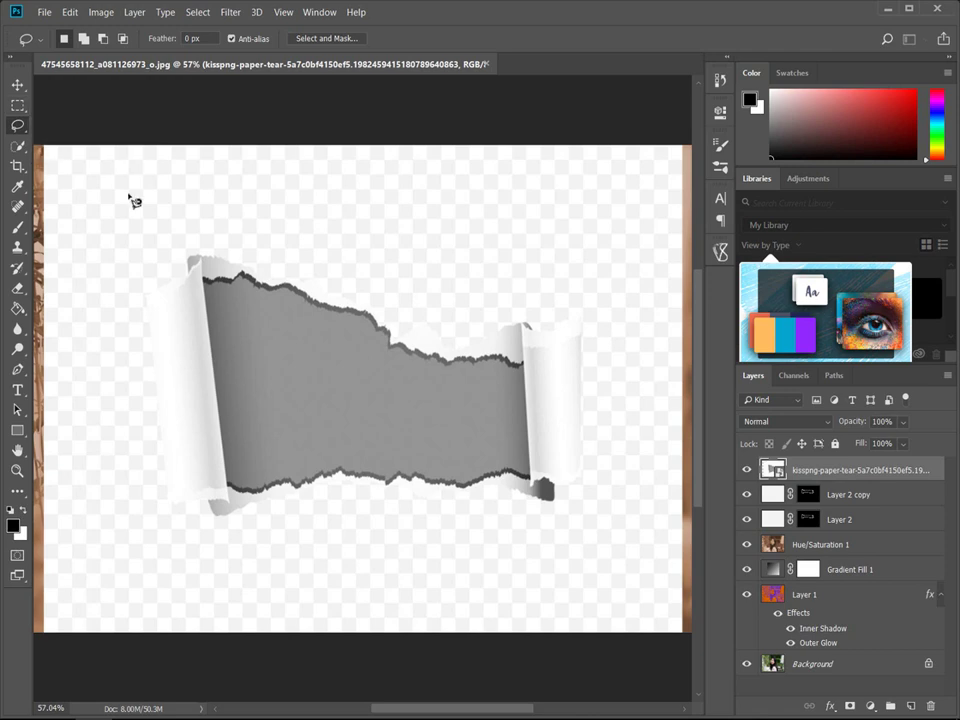
key("shift+l")
key("shift+l")
left_click(190, 257)
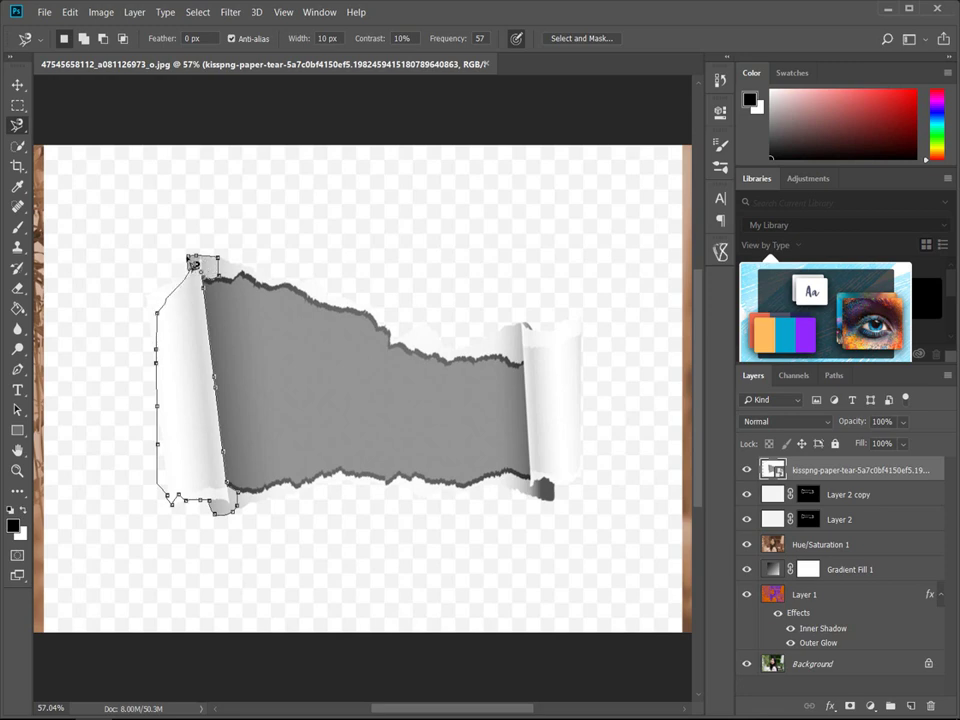
left_click(193, 262)
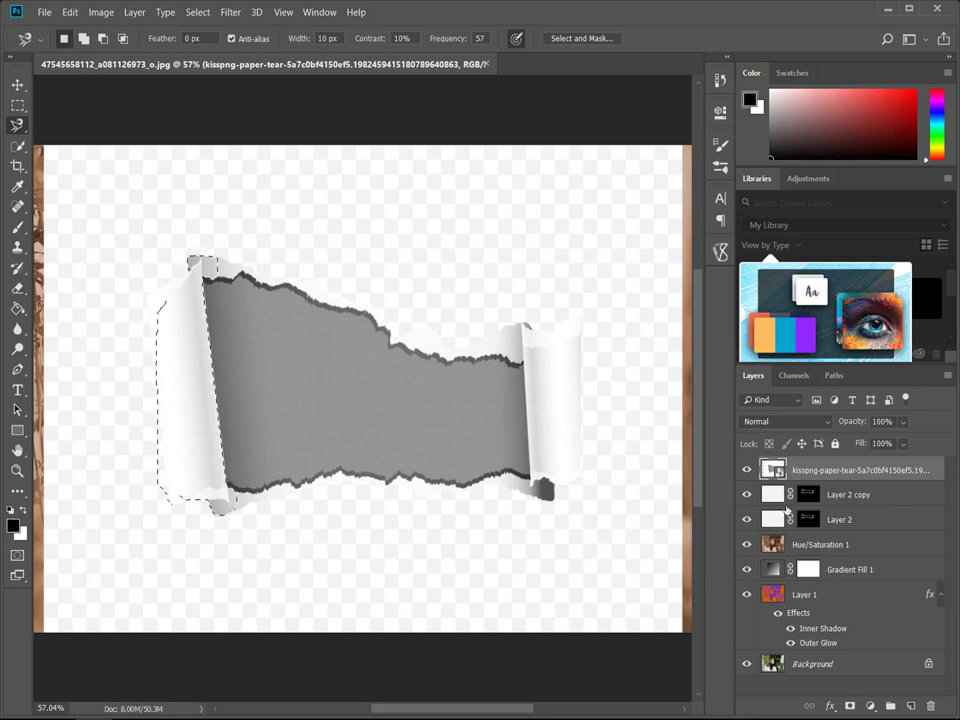
left_click(849, 706)
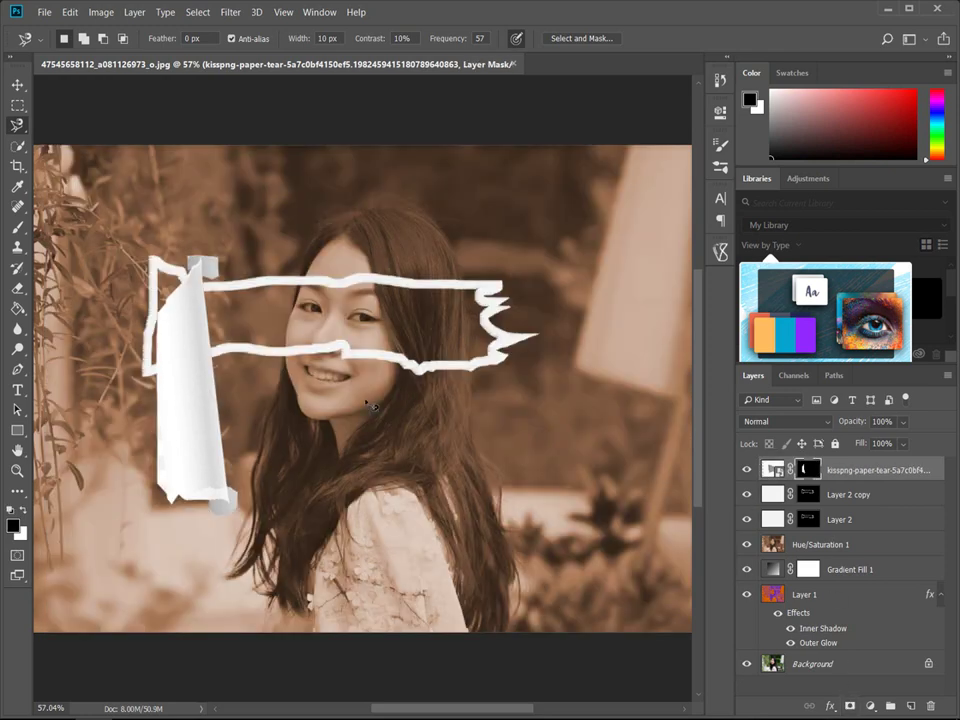
key("ctrl+t")
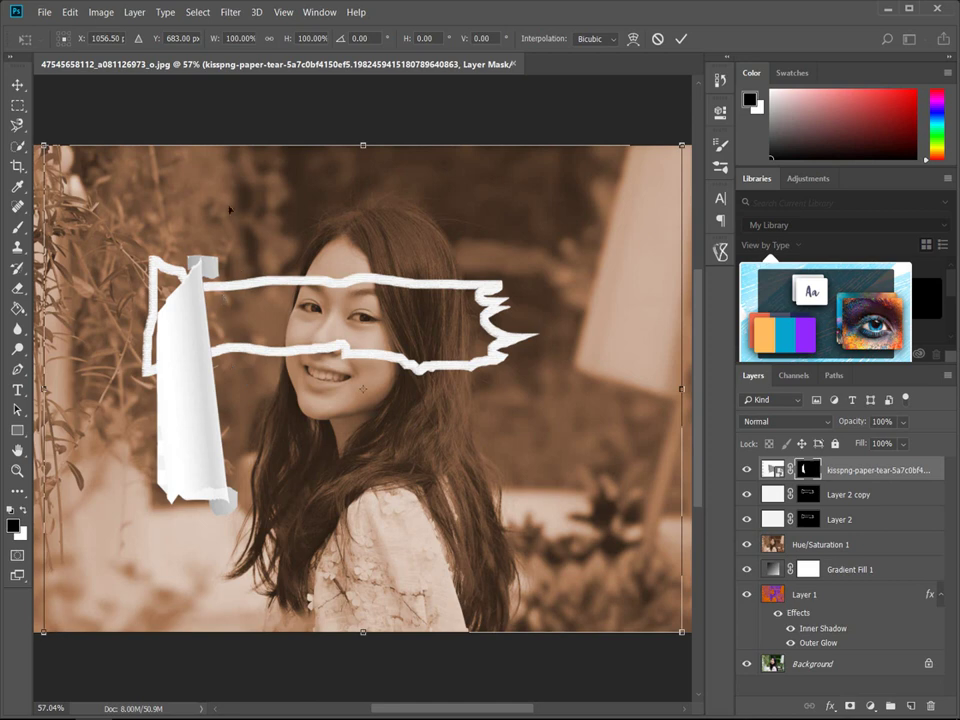
- Scale the curl to about 44%, rotate it about 6°, and place it at the strip's left end
mouse_move(43, 146)
left_mouse_down()
mouse_move(108, 405)
mouse_move(181, 381)
left_mouse_up()
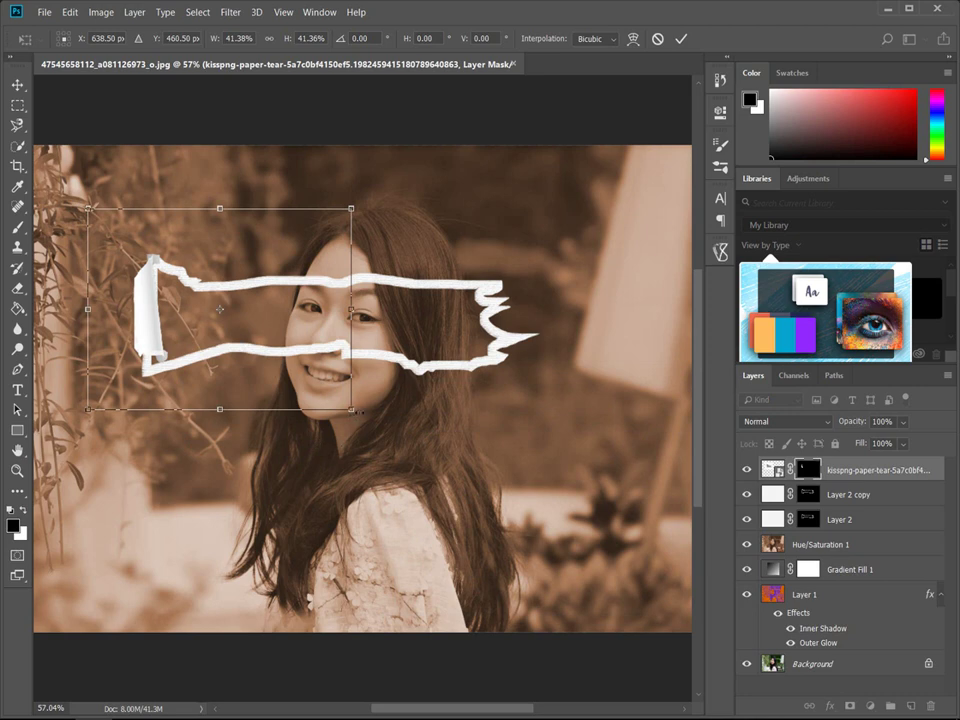
left_click_drag(352, 410, 342, 424)
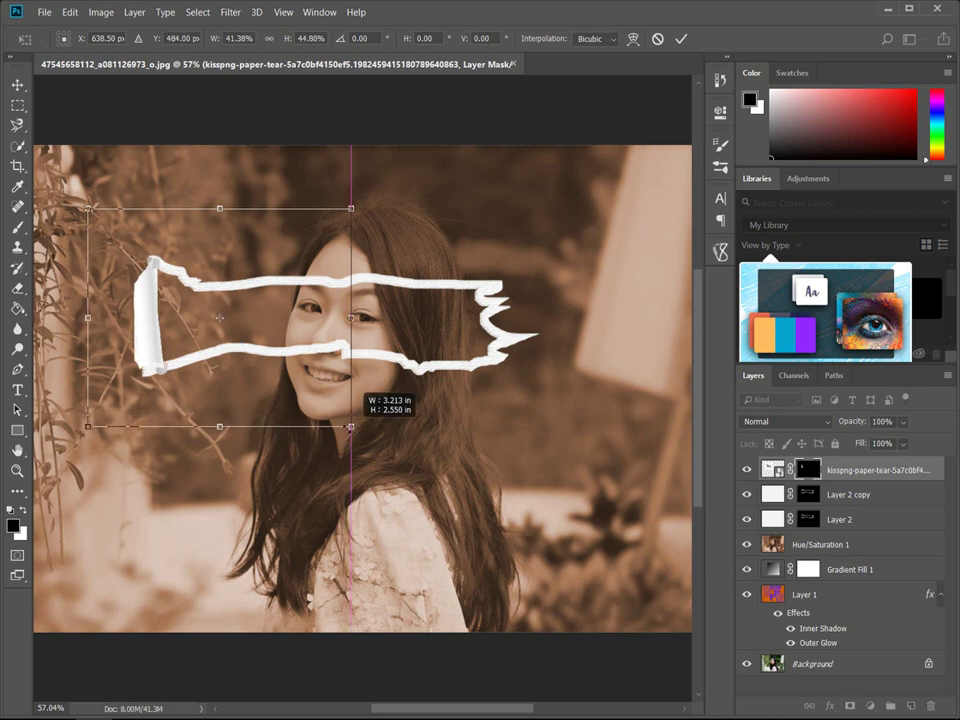
left_click_drag(99, 427, 79, 429)
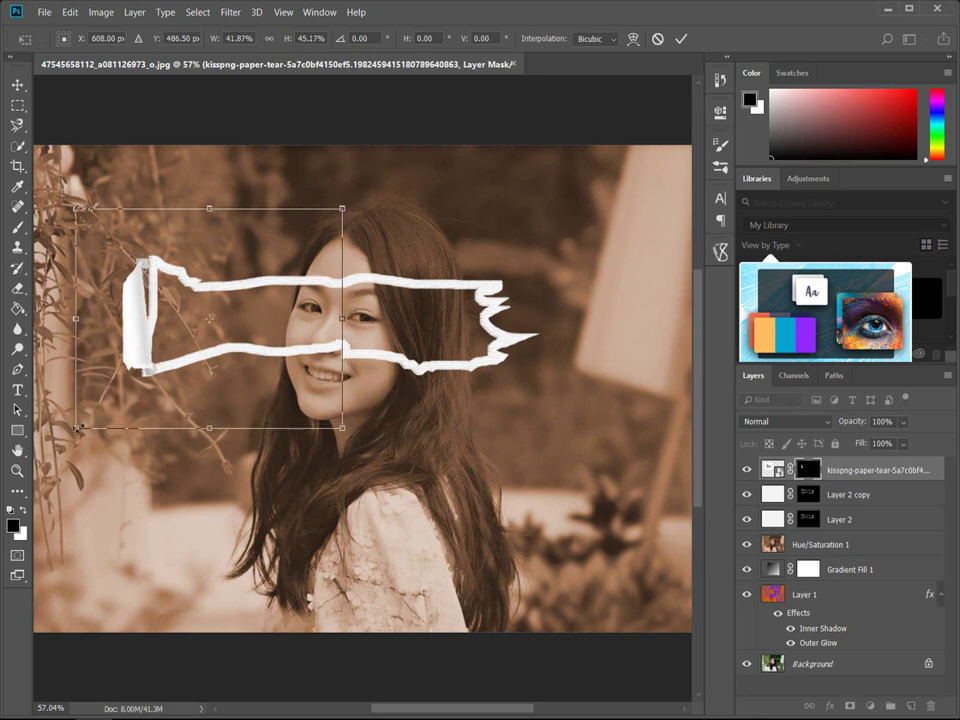
left_click_drag(389, 251, 396, 270)
left_click_drag(289, 278, 289, 279)
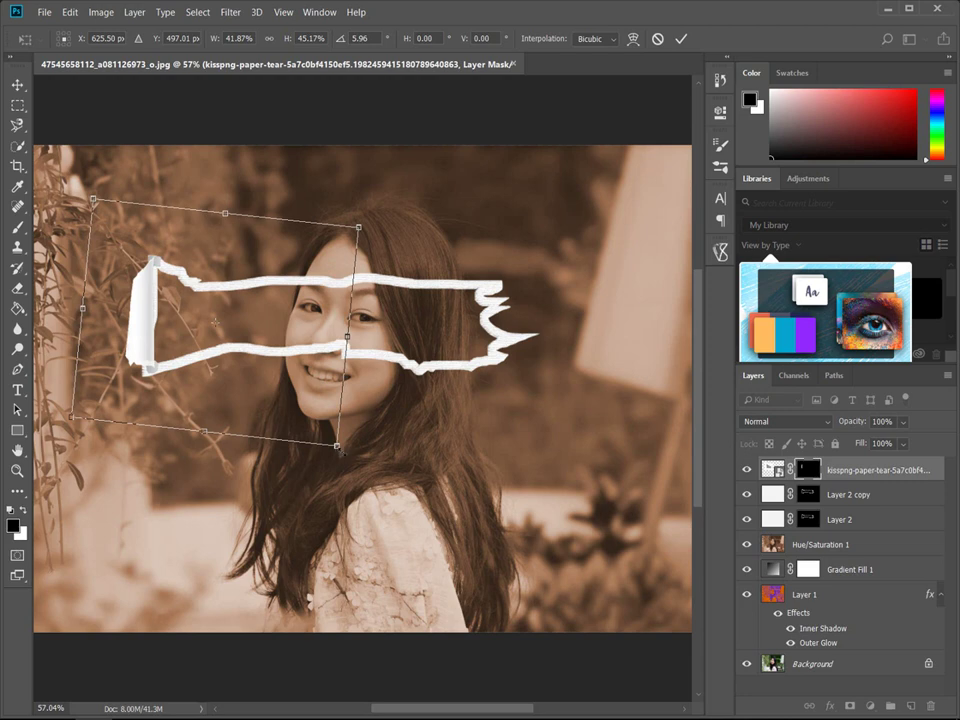
left_click_drag(338, 447, 329, 452)
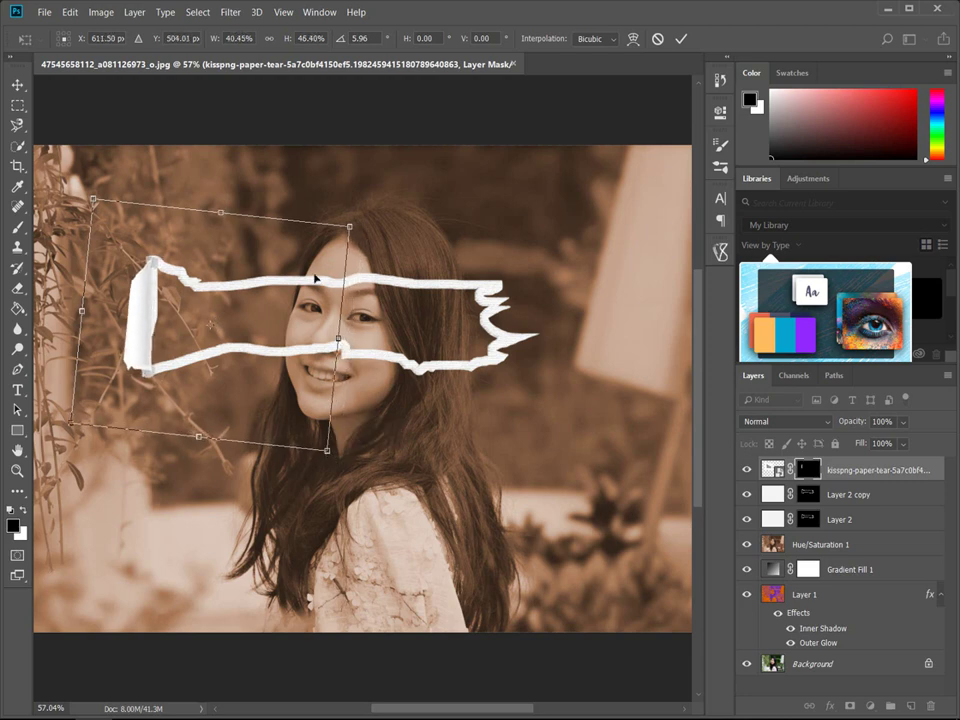
left_click_drag(350, 227, 370, 226)
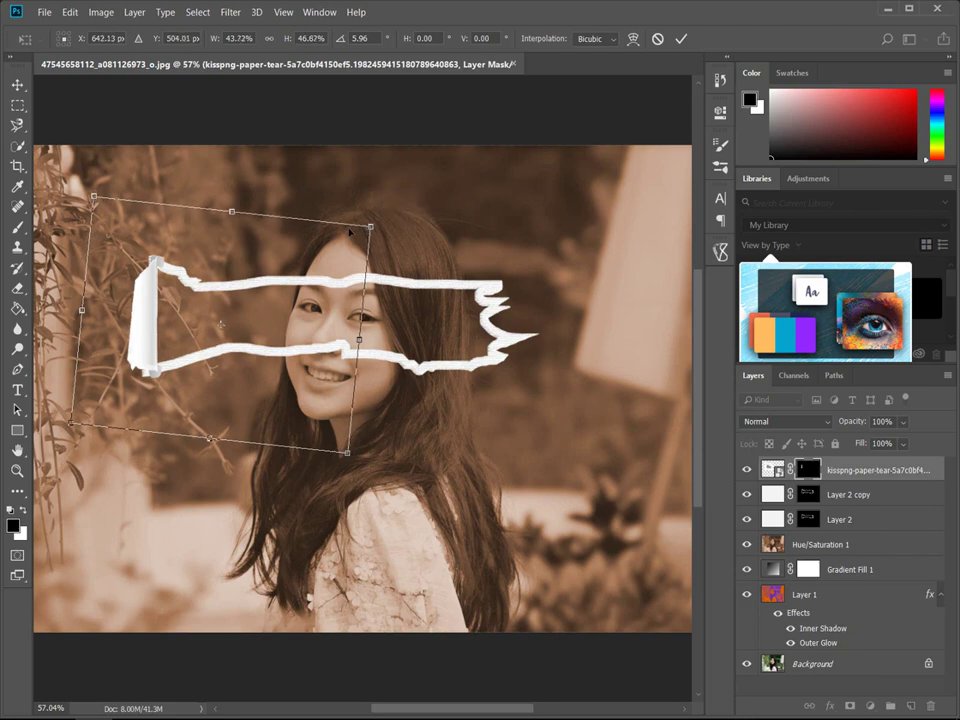
key("Return")
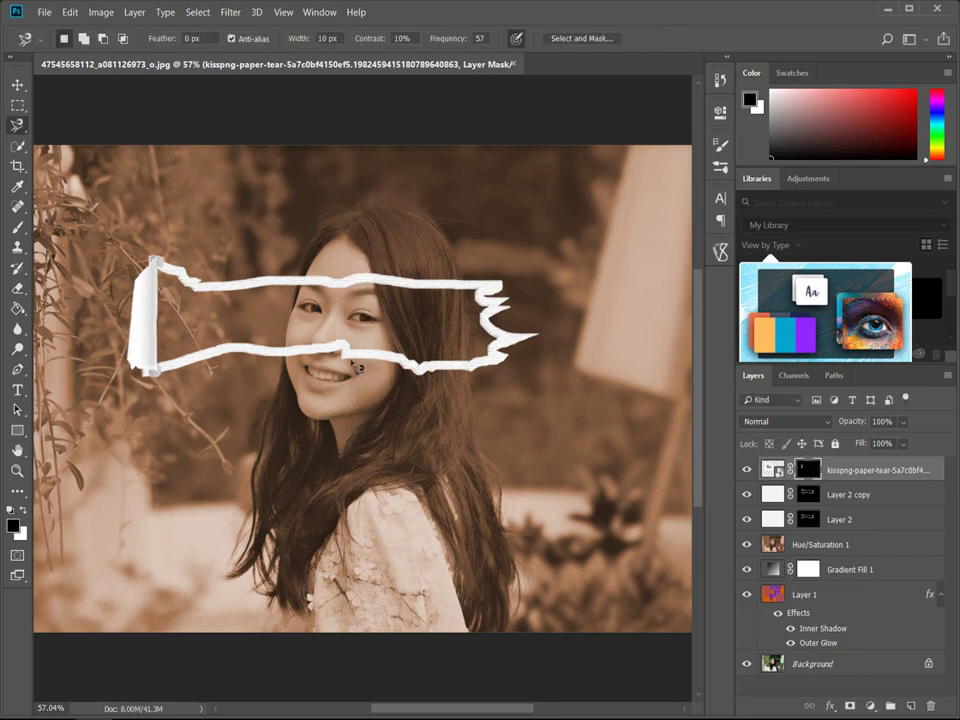
key("z")
mouse_move(206, 321)
left_mouse_down()
mouse_move(264, 336)
mouse_move(375, 317)
mouse_move(462, 404)
left_mouse_up()
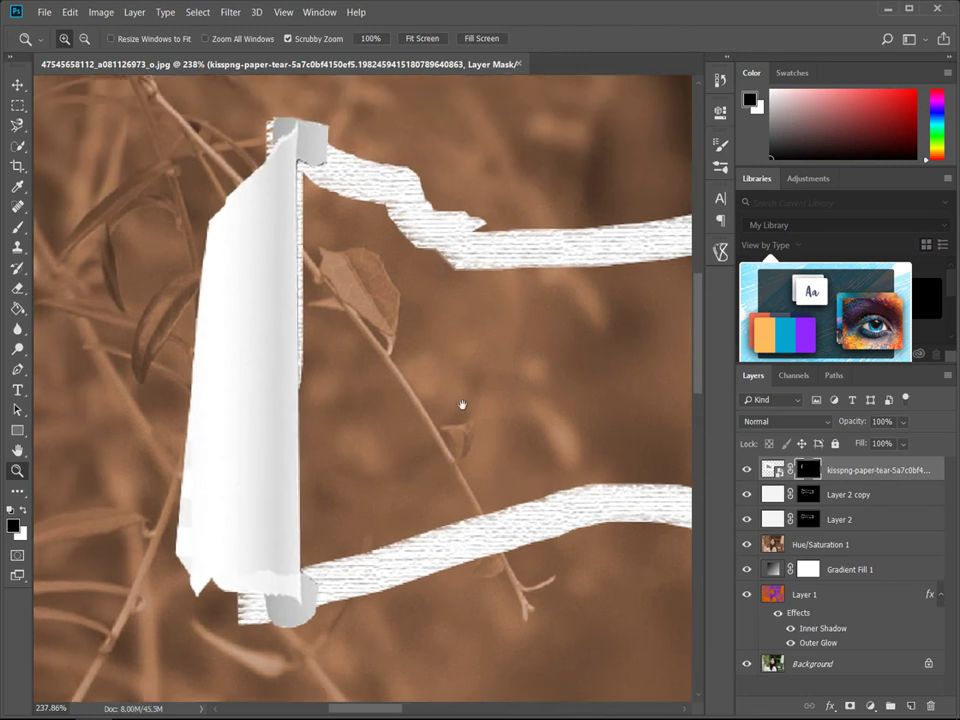
- Widen the paper curl slightly to the left with Free Transform
key("ctrl+t")
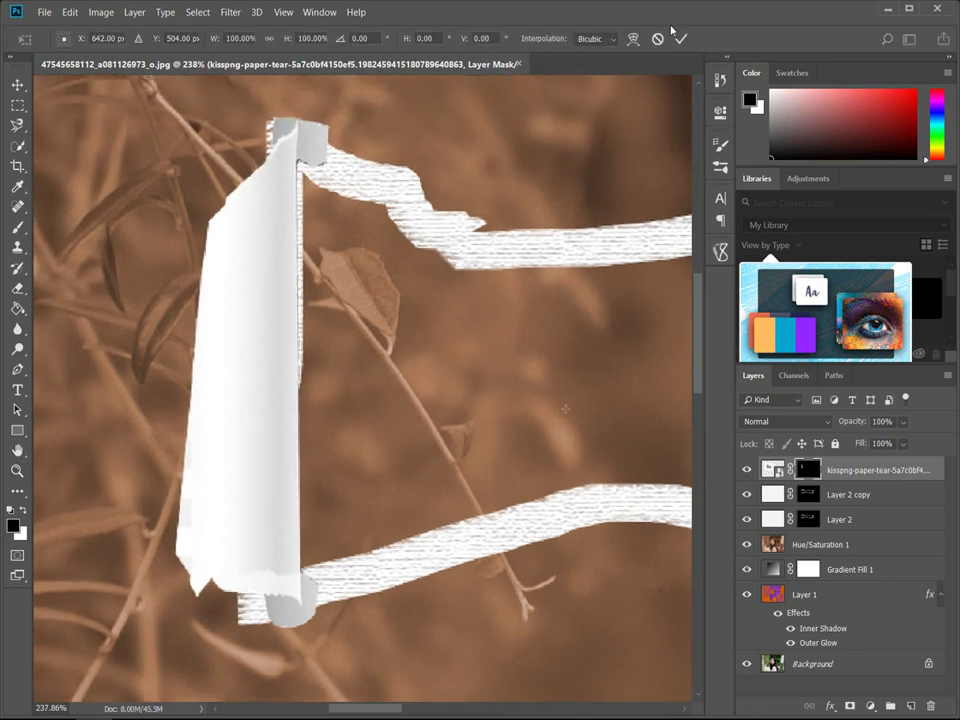
left_click(683, 40)
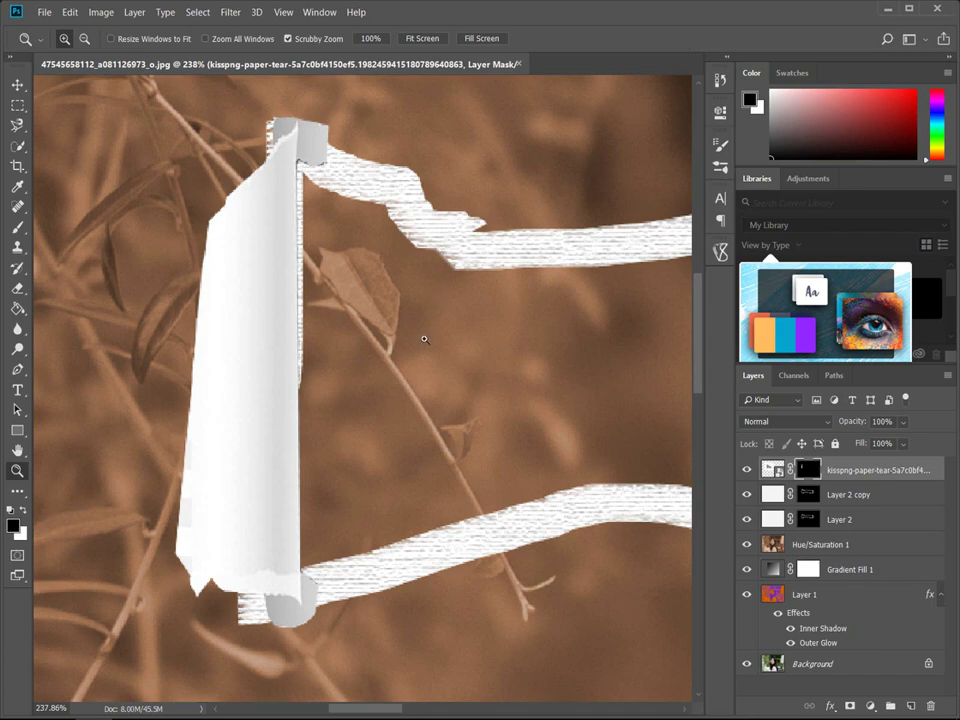
left_click_drag(424, 339, 372, 342)
key("ctrl+t")
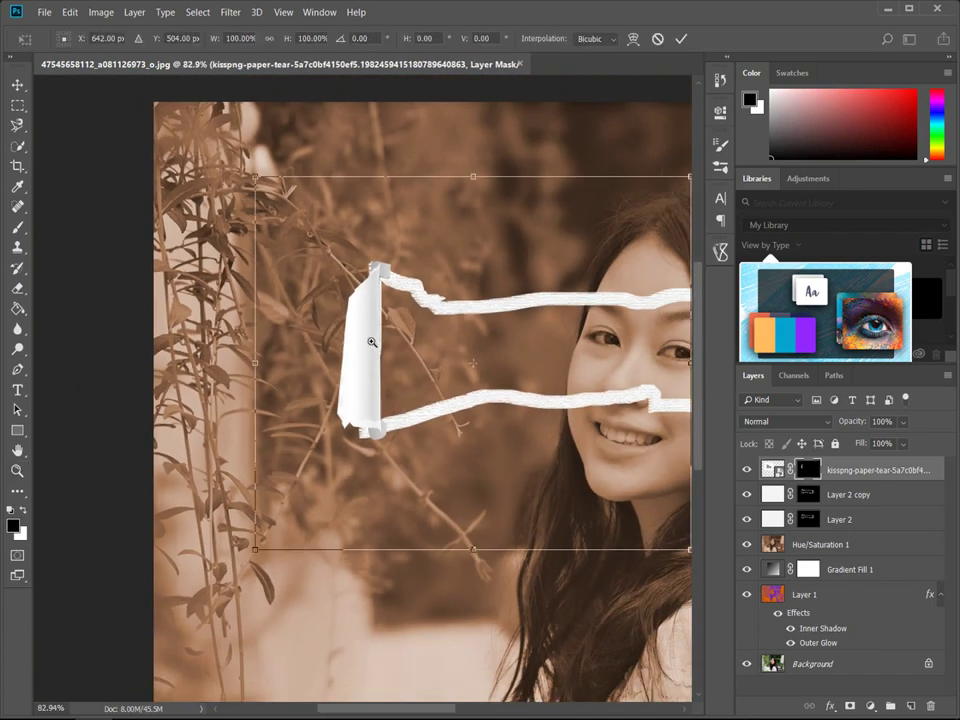
left_click_drag(255, 177, 257, 177)
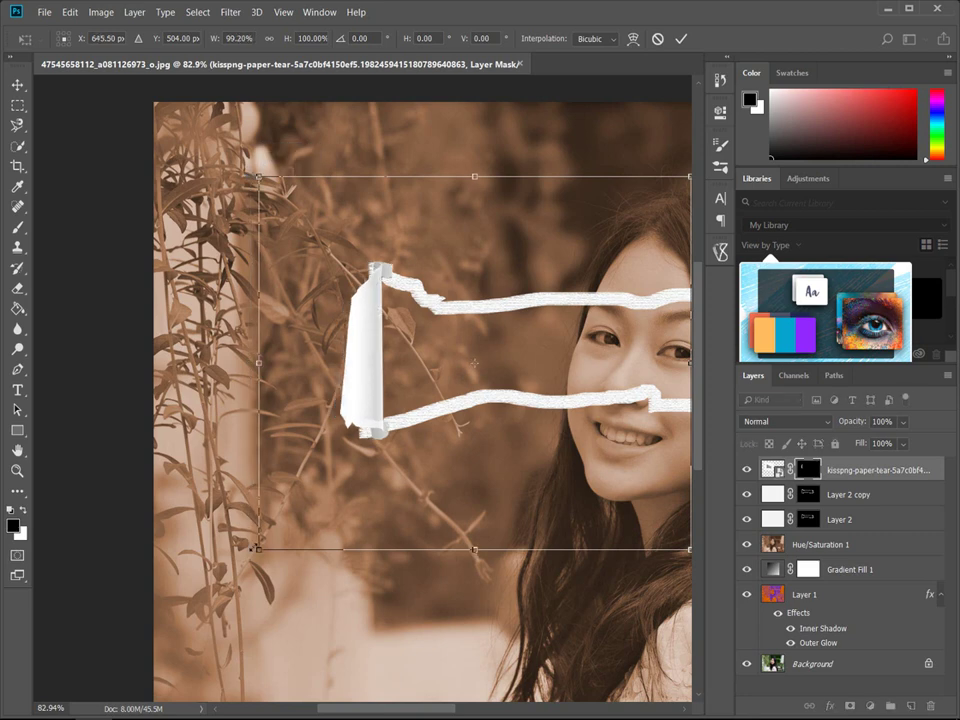
left_click_drag(252, 548, 241, 547)
- Taper the strip's top in perspective and apply it after the warp attempt is refused
right_click(535, 457)
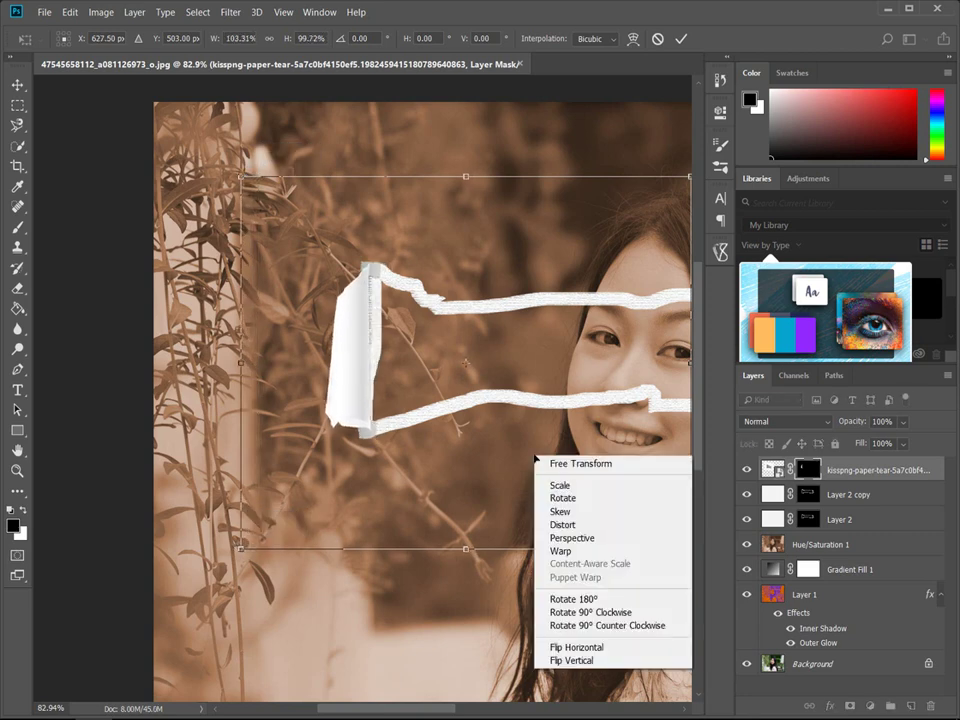
left_click(572, 537)
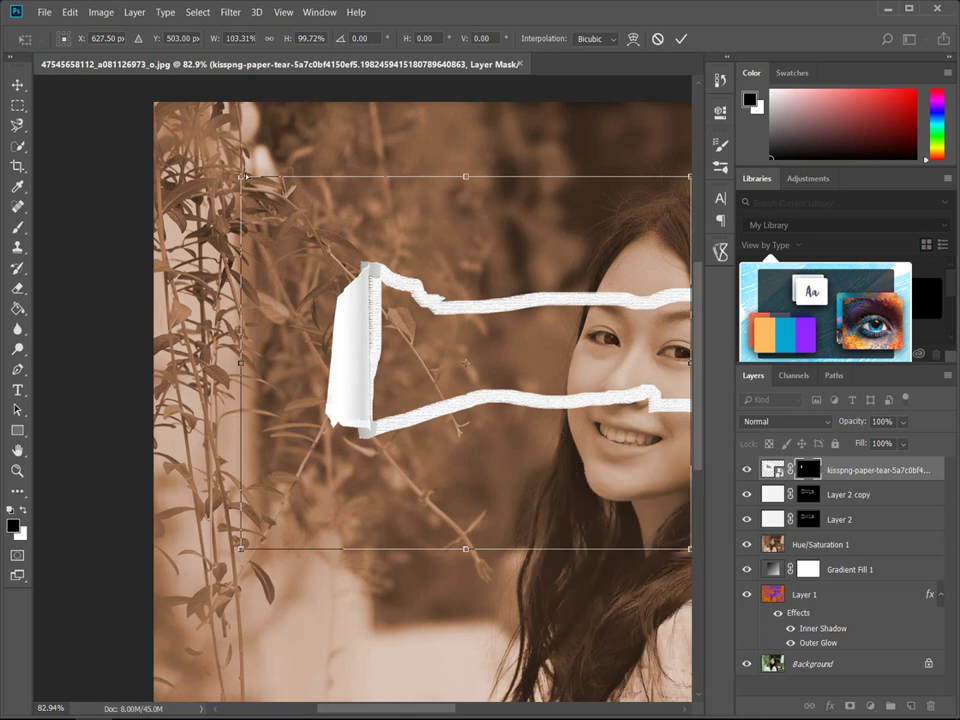
left_click_drag(241, 176, 255, 177)
right_click(407, 342)
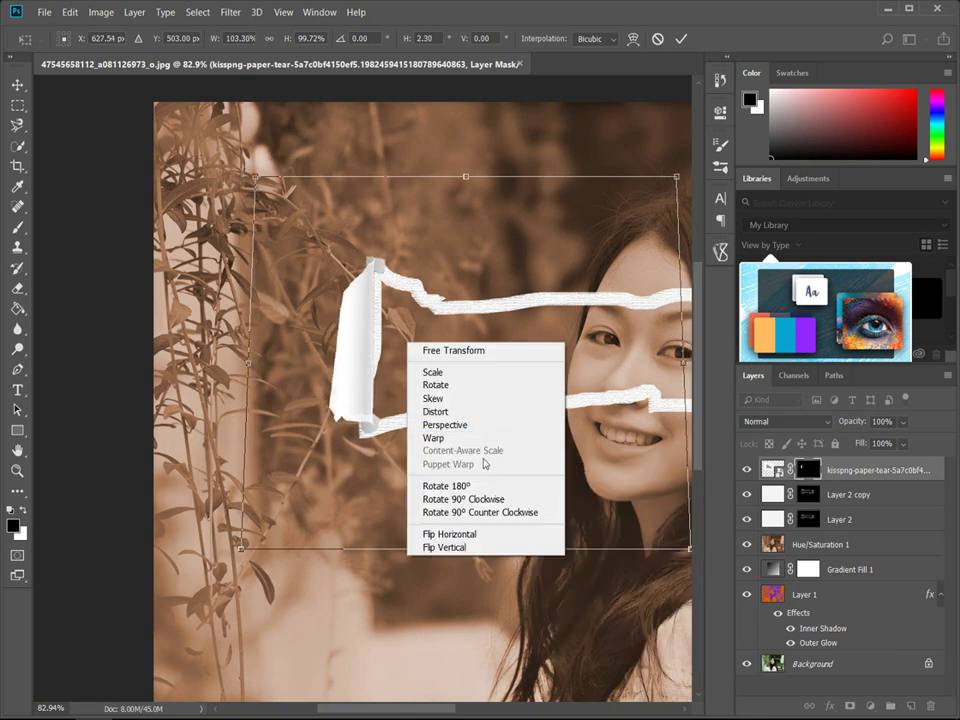
left_click(440, 437)
left_click(514, 298)
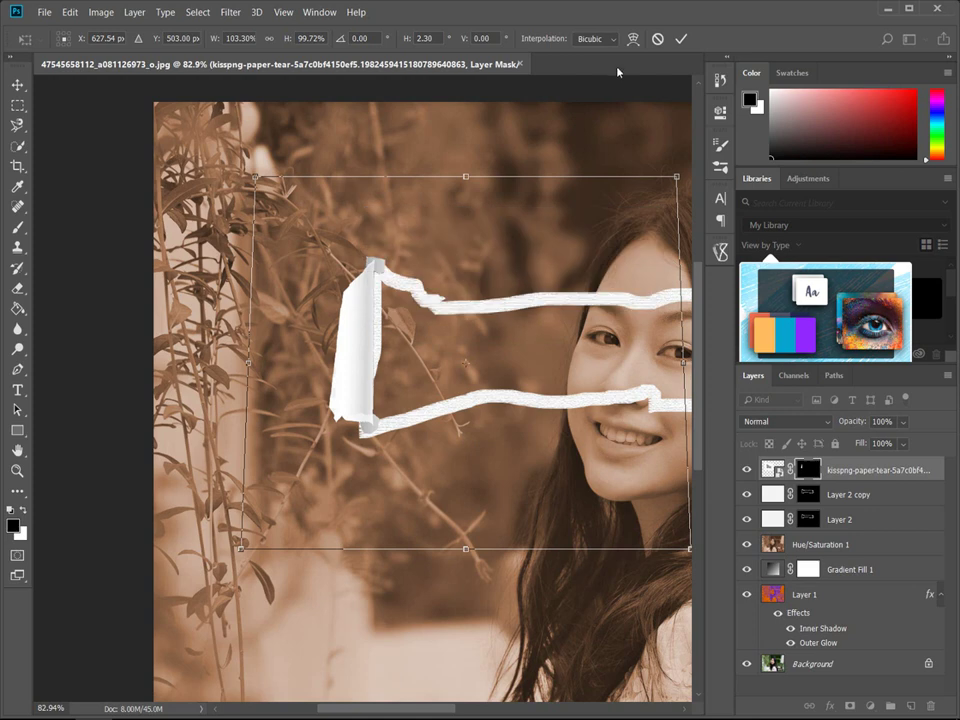
key("Return")
- Retry warping the paper layer and dismiss the alert blocking warp on the linked mask
key("z")
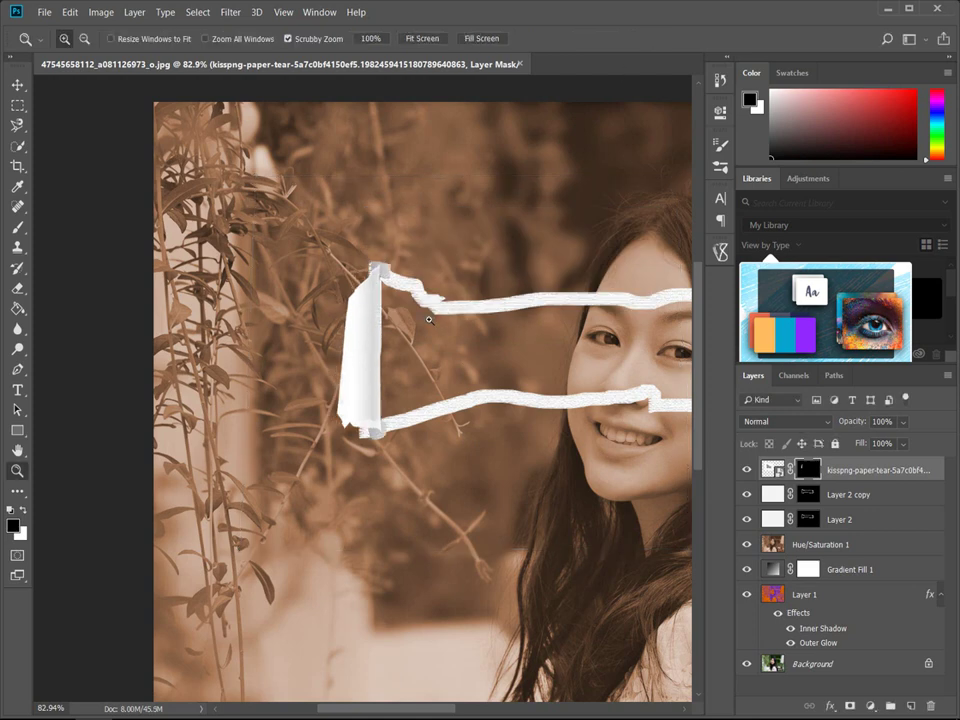
key("ctrl+t")
right_click(407, 343)
left_click(430, 440)
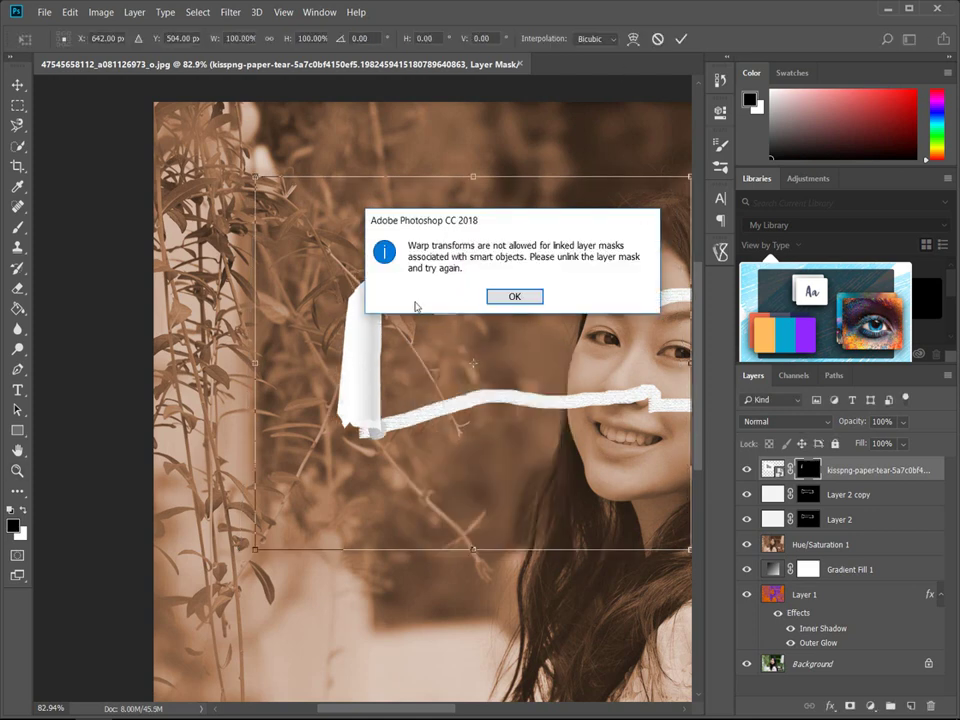
left_click(514, 297)
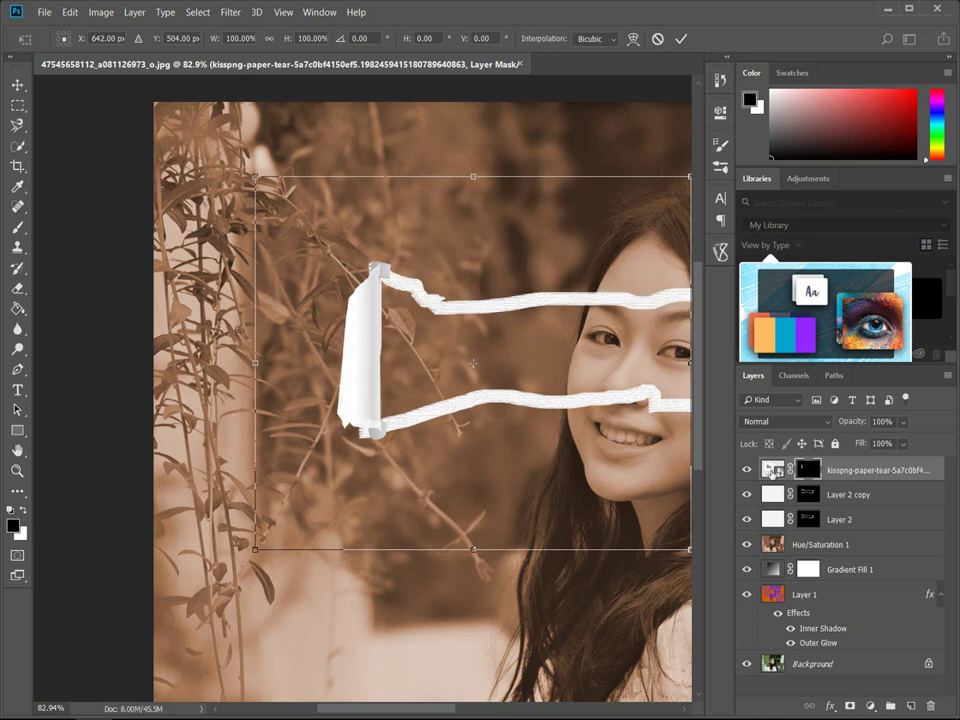
- Scale the paper strip to about 109% width, tilt it 2.46°, and commit it across the eyes
left_click_drag(256, 176, 247, 173)
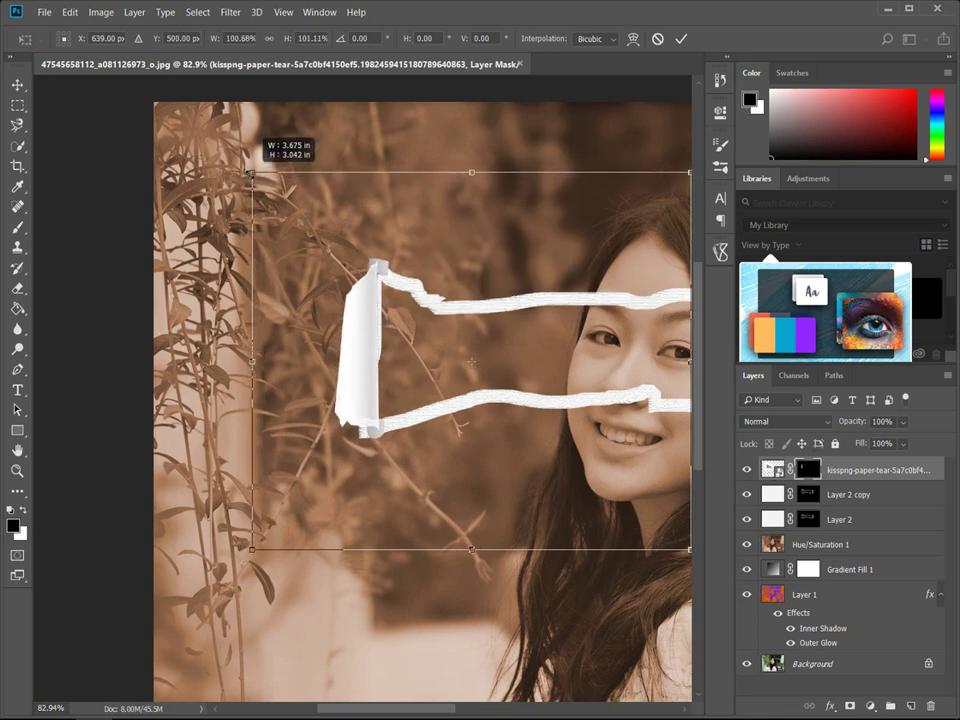
left_click_drag(247, 173, 238, 174)
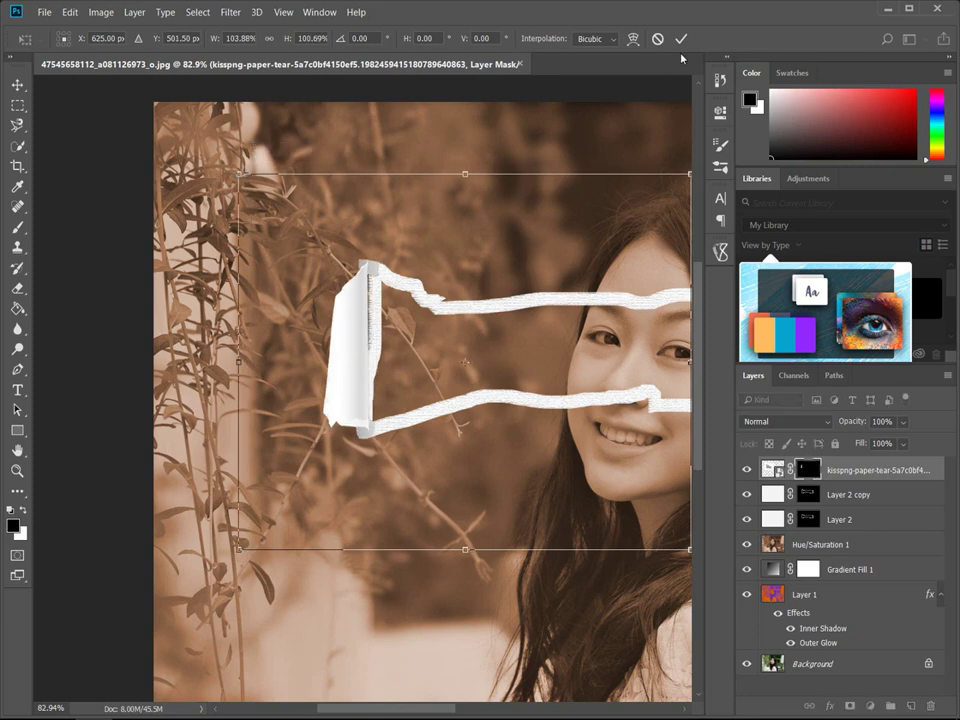
left_click_drag(385, 716, 402, 716)
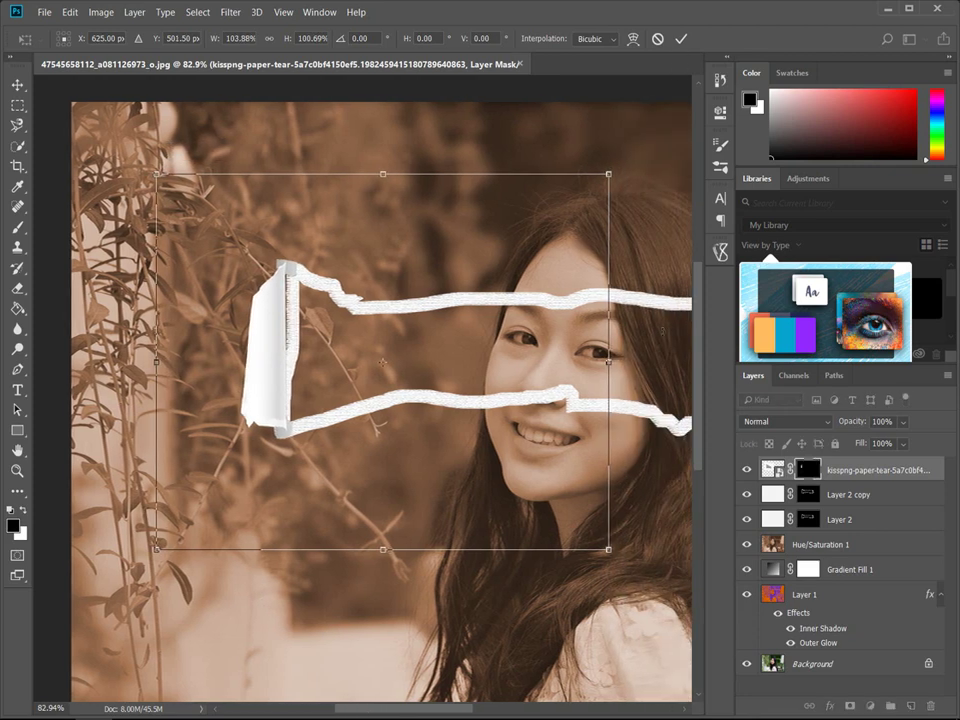
left_click_drag(670, 304, 692, 289)
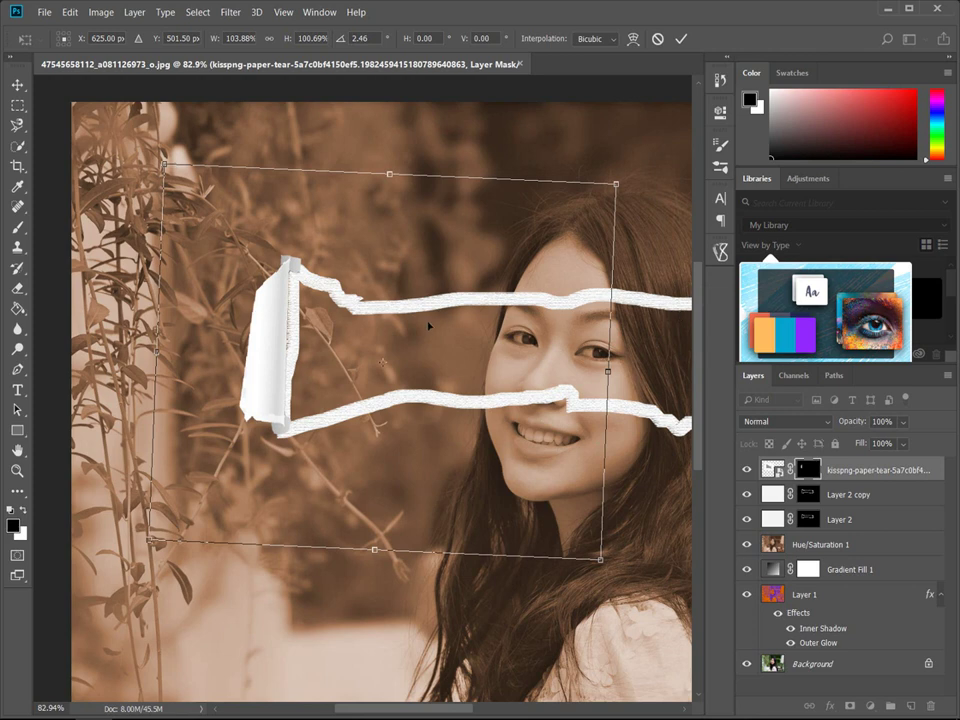
left_click_drag(428, 326, 441, 332)
left_click_drag(176, 174, 168, 167)
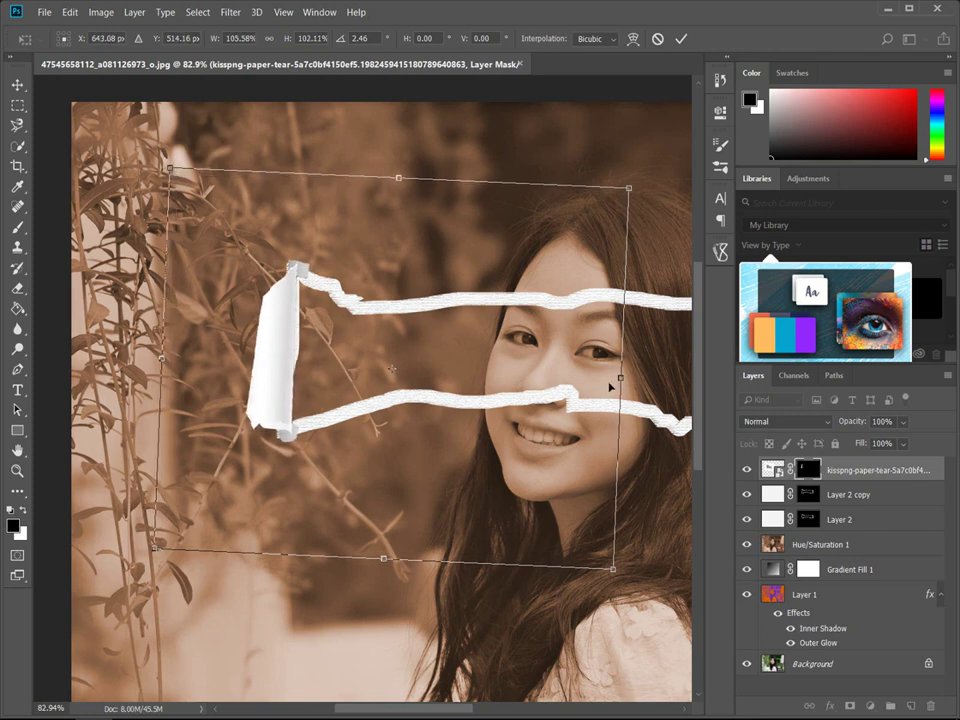
left_click_drag(621, 378, 635, 391)
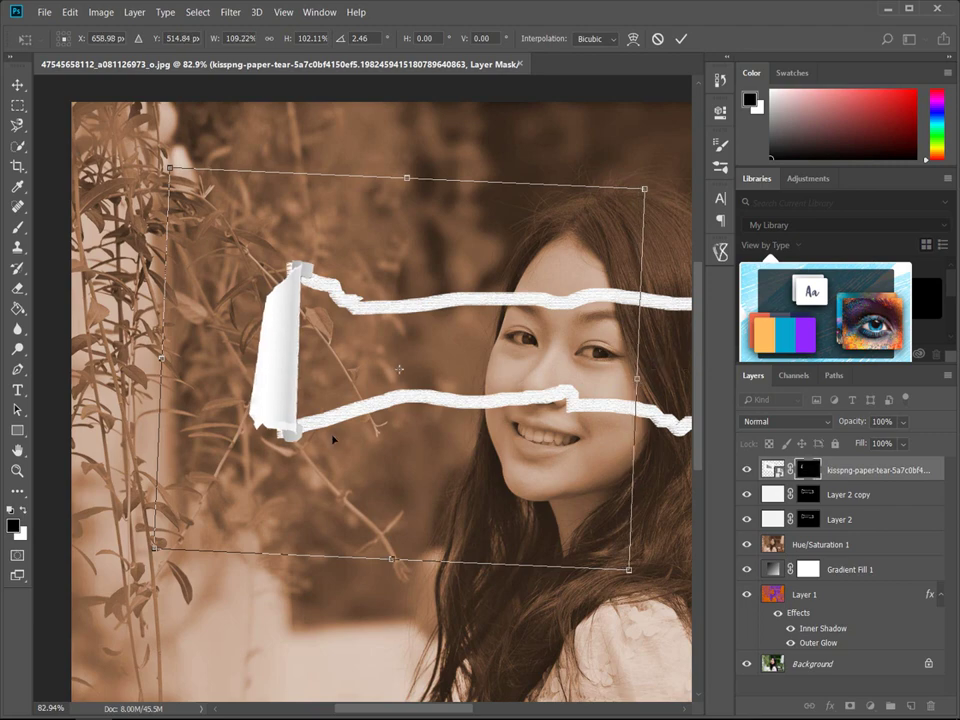
left_click(680, 39)
- Zoom in on the paper curl's end and set the Eraser to a 34 px brush
key("z")
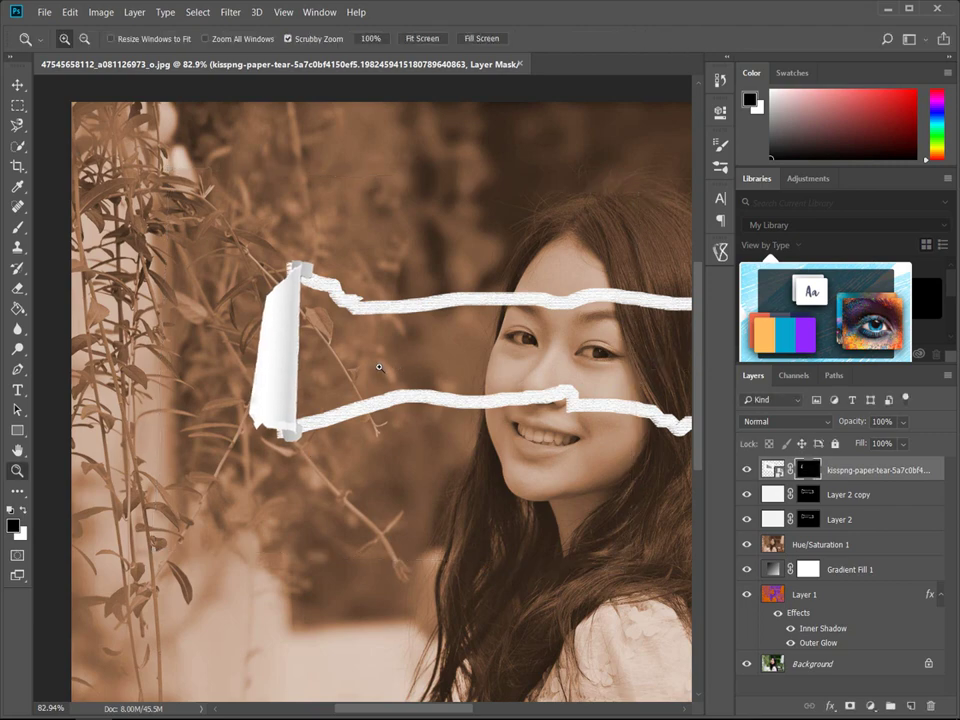
left_click_drag(379, 367, 391, 362)
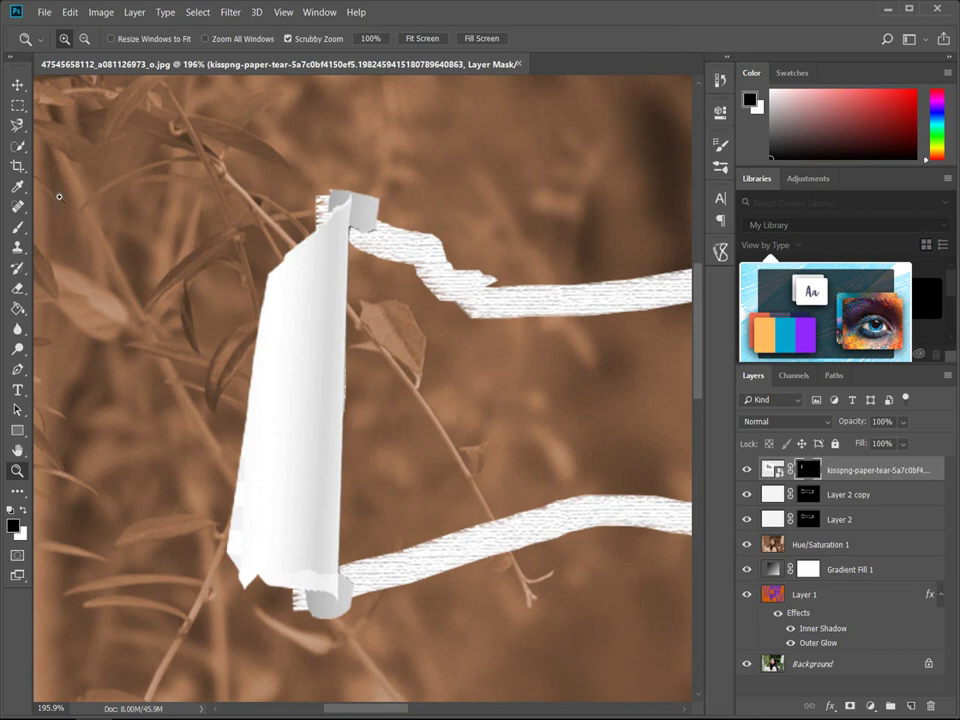
left_click(17, 288)
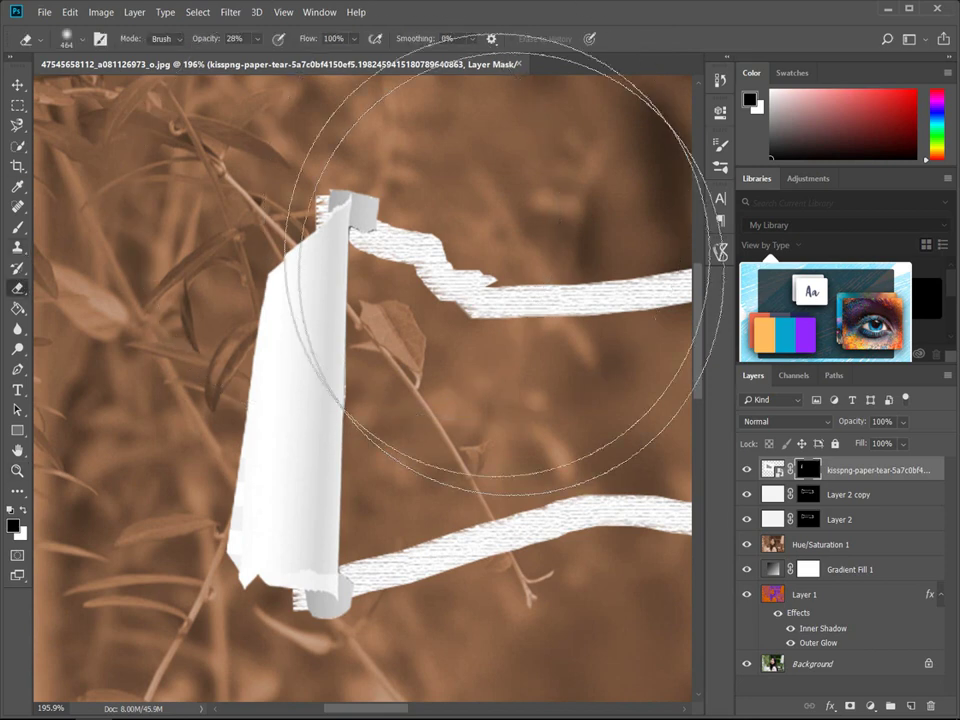
right_click(507, 270)
type("12")
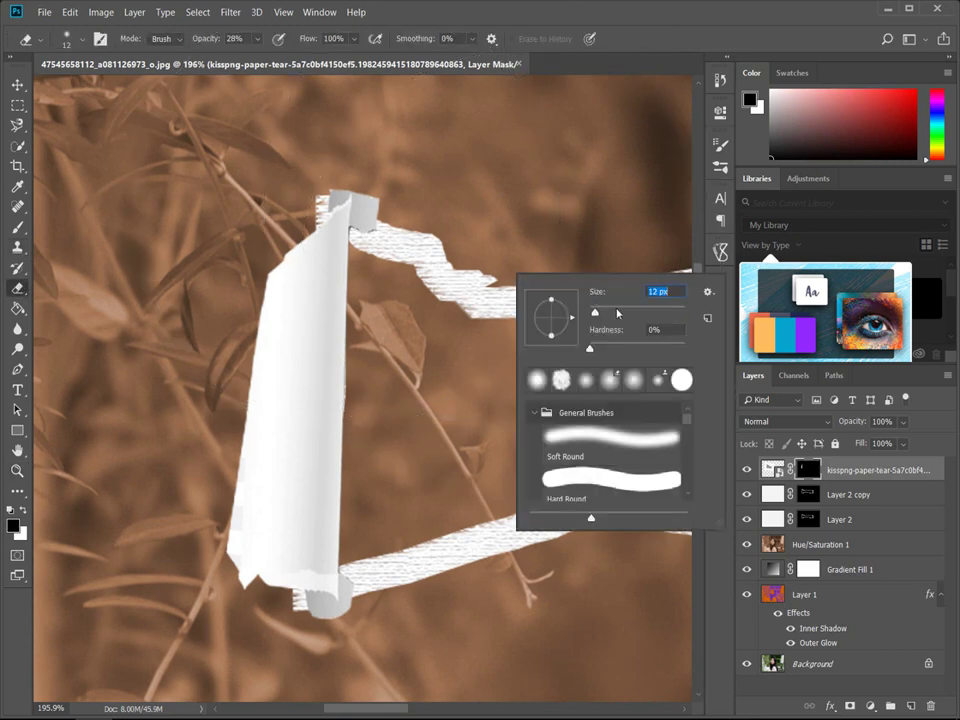
type("34")
key("Return")
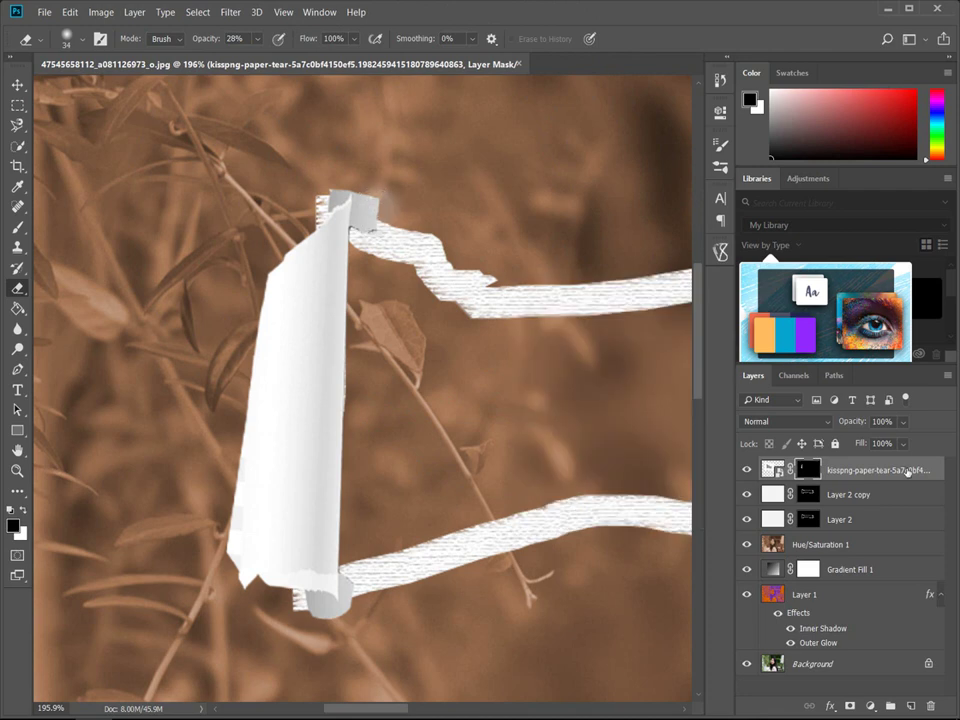
- Target the paper layer's pixels, rasterize it, and raise eraser opacity to 100%
key("ctrl+2")
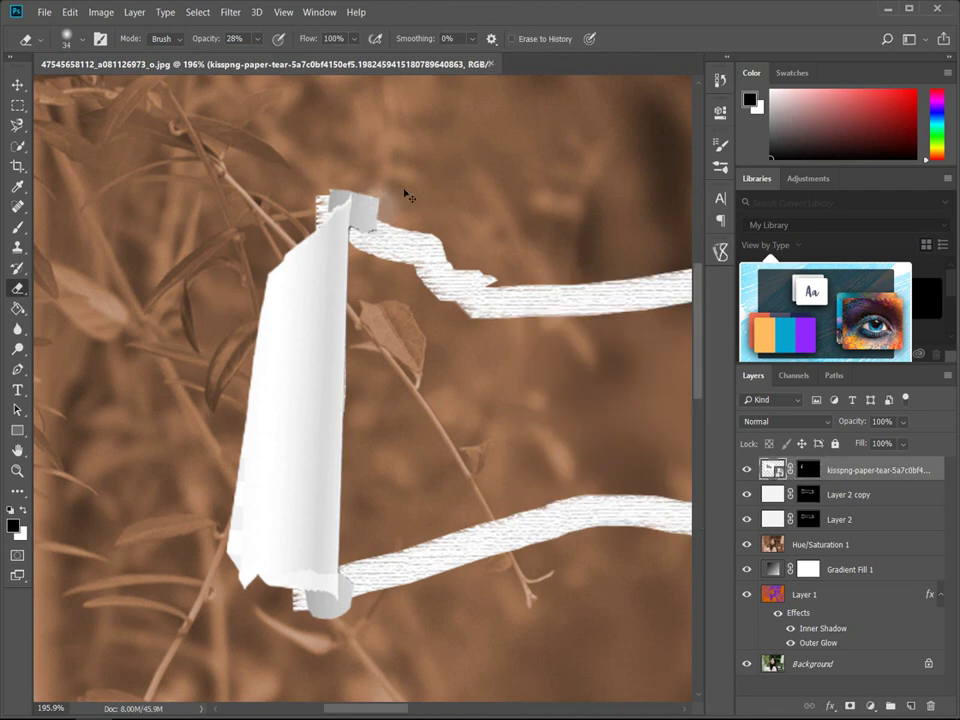
left_click(808, 469)
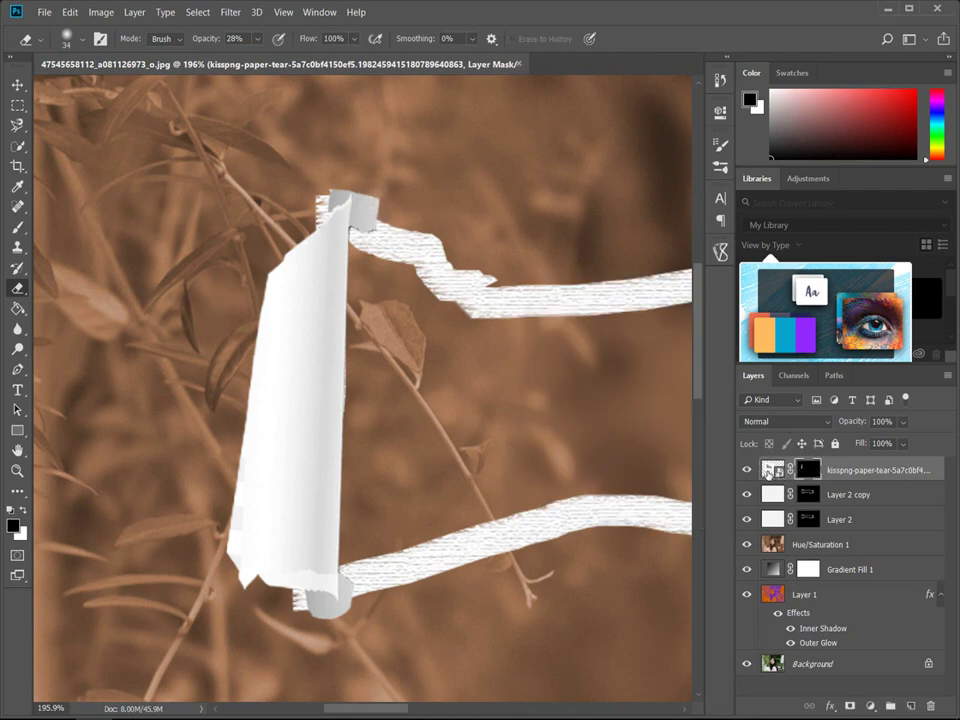
left_click(768, 473)
left_click(376, 213)
key("Return")
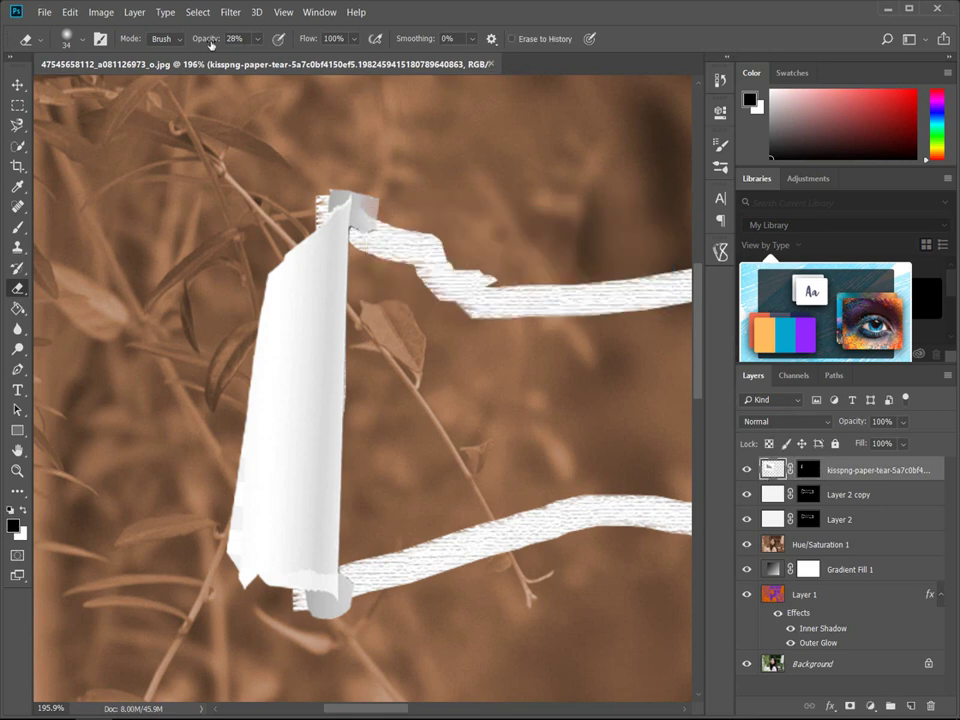
left_click_drag(211, 43, 290, 45)
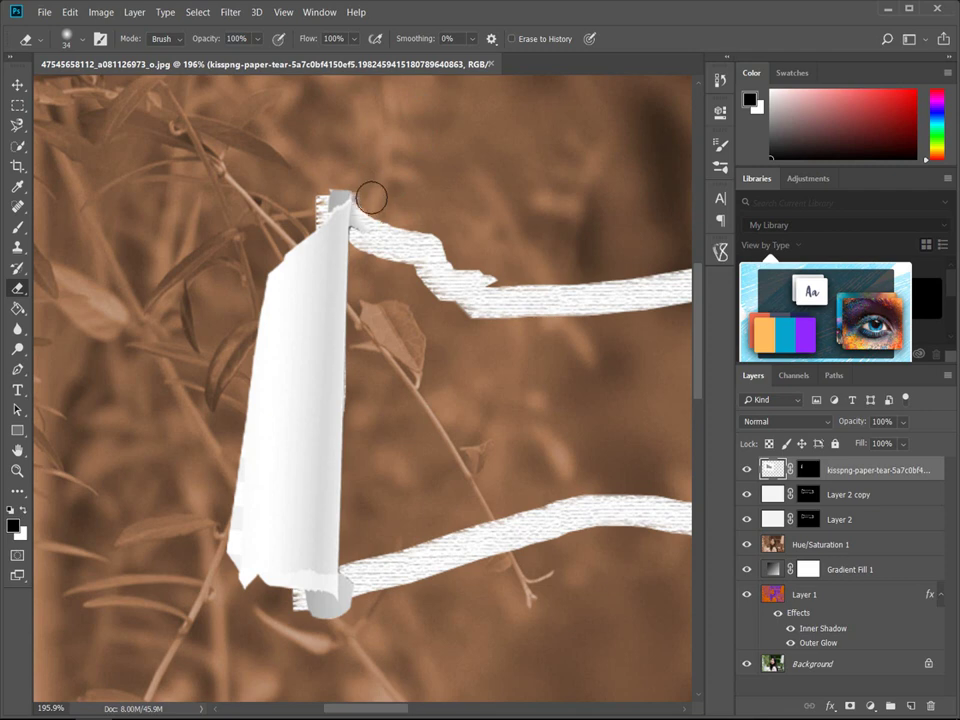
- Erase the grey rolled tips at the top and bottom of the paper curl
mouse_move(371, 197)
left_mouse_down()
mouse_move(324, 196)
mouse_move(347, 170)
left_mouse_up()
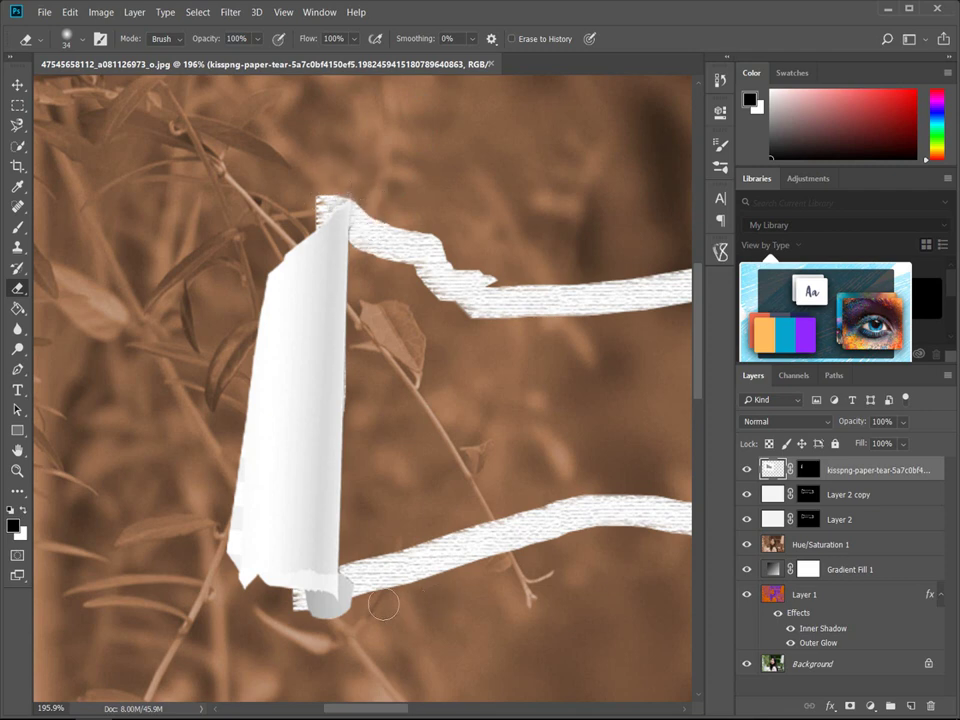
mouse_move(353, 577)
left_mouse_down()
mouse_move(356, 606)
mouse_move(321, 622)
mouse_move(306, 604)
left_mouse_up()
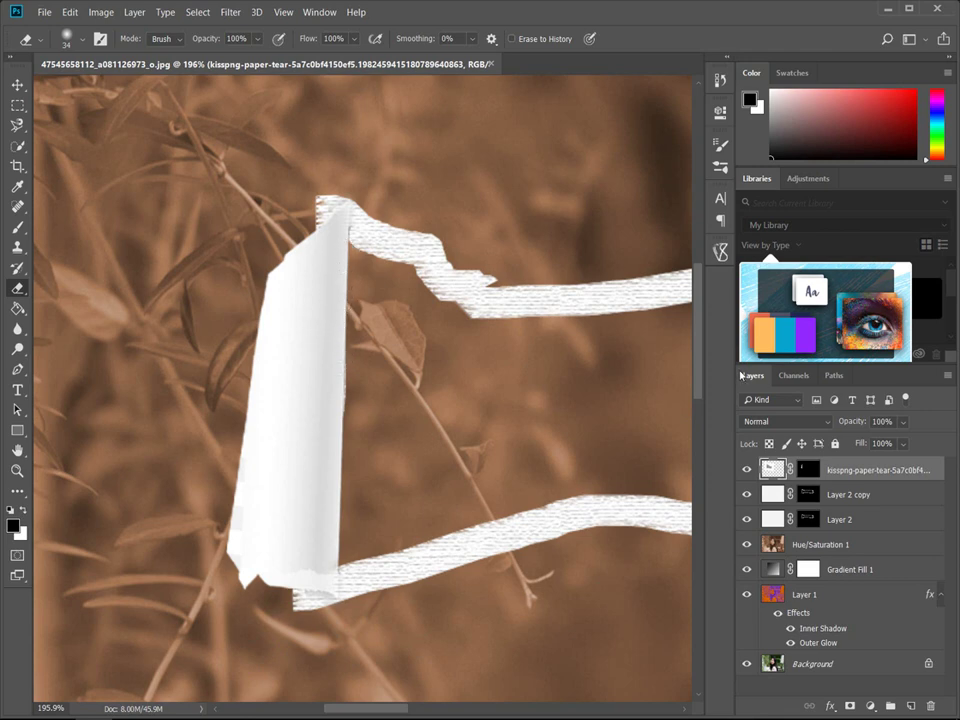
key("ctrl+t")
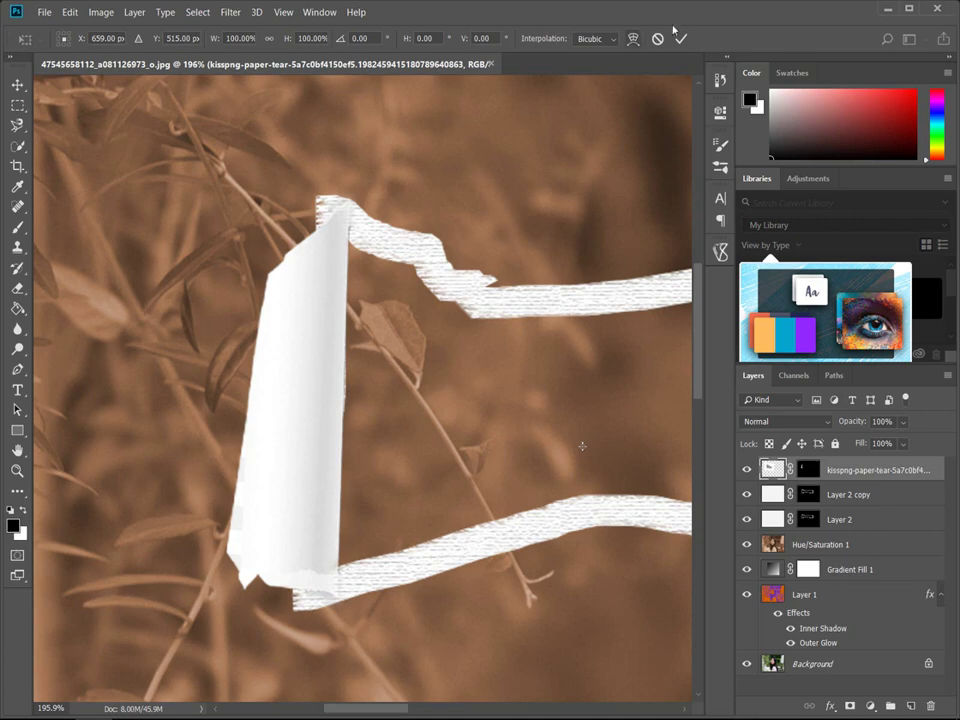
- Commit the transform and zoom out to show the whole portrait
key("Return")
key("z")
mouse_move(484, 349)
left_mouse_down()
mouse_move(416, 357)
mouse_move(380, 331)
left_mouse_up()
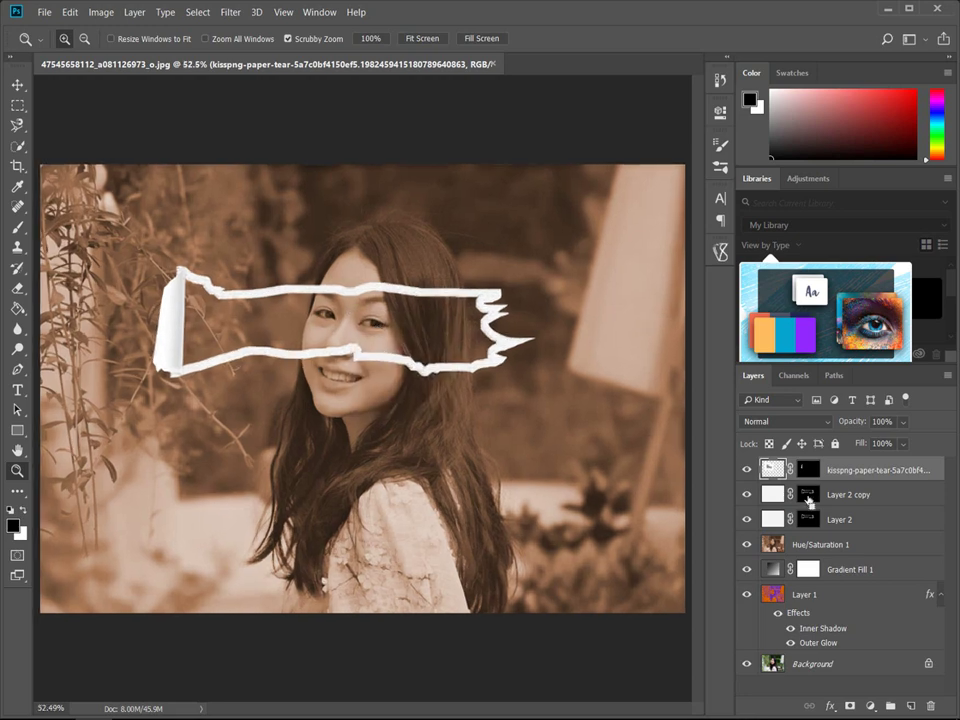
- Compare Hue/Saturation 1 on and off, then load Layer 2's torn-strip mask as a selection
left_click(805, 551)
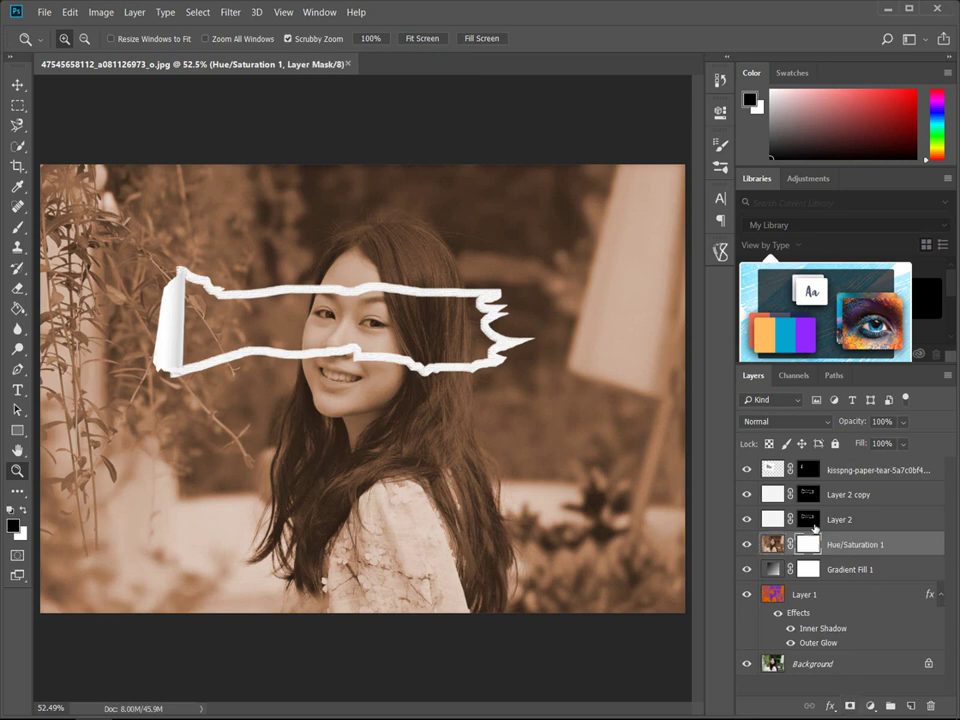
left_click(747, 545)
left_click(747, 545)
left_click(810, 522, "ctrl")
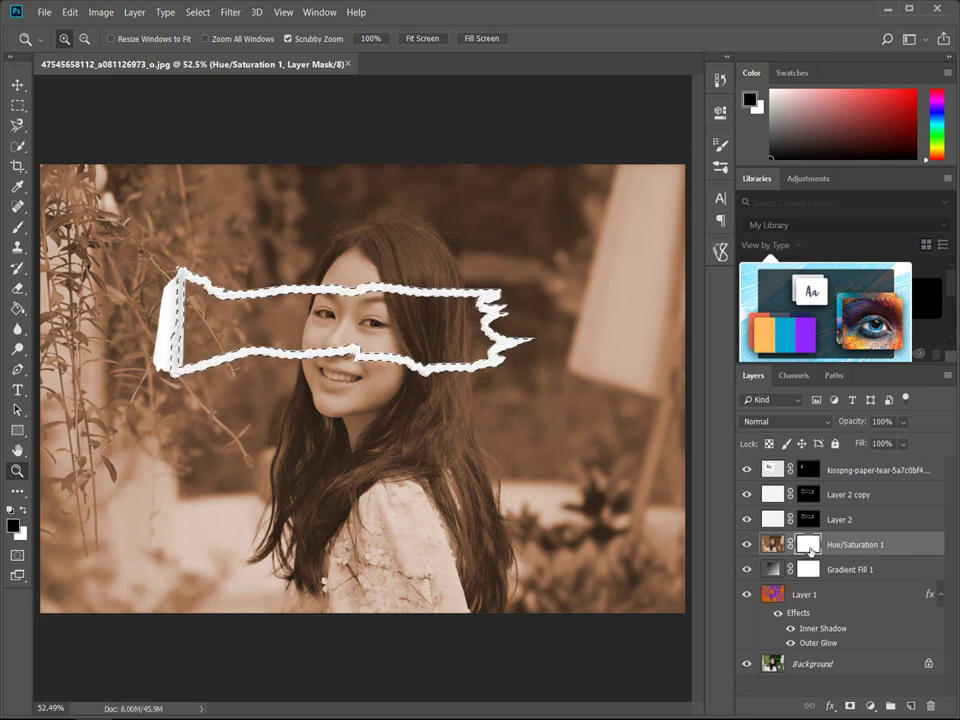
- Set the Brush to a large hard round tip at 100% opacity
key("b")
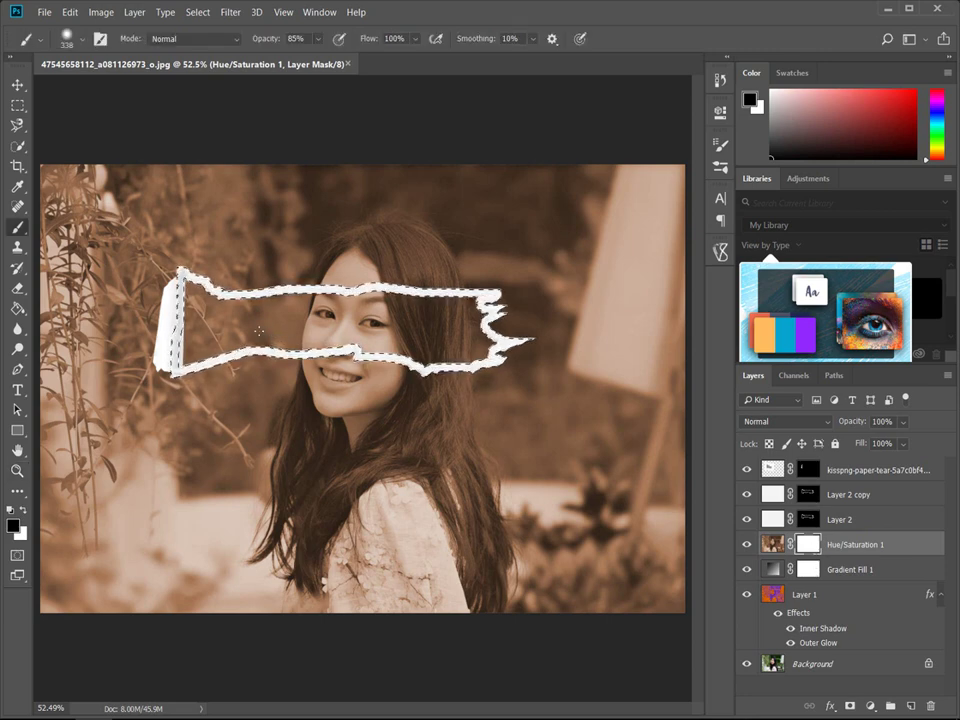
right_click(268, 334)
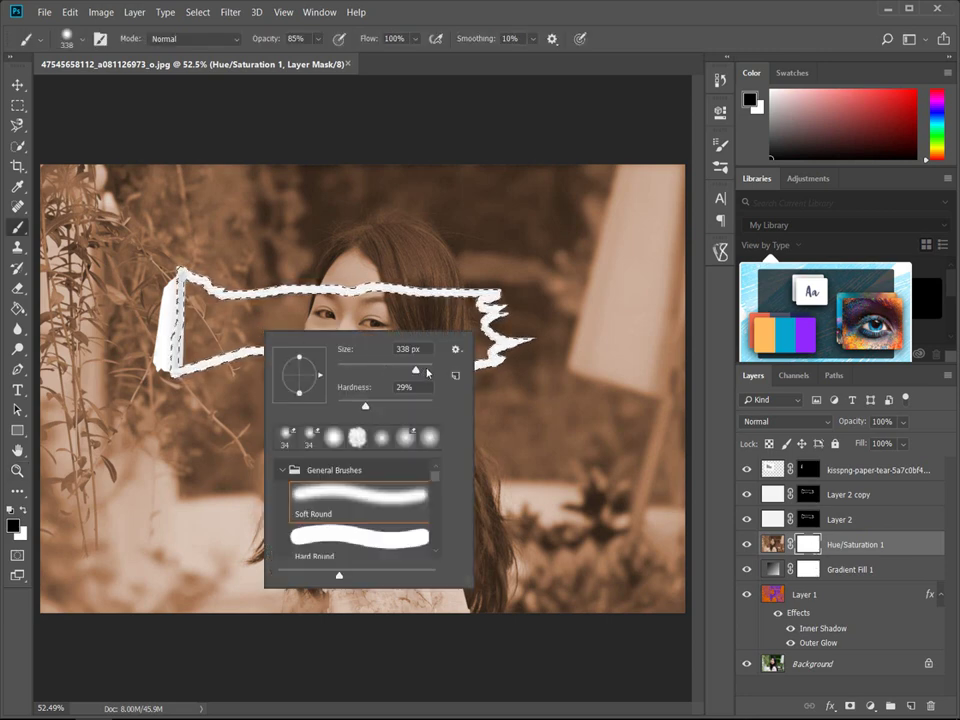
left_click_drag(417, 369, 426, 369)
type("17")
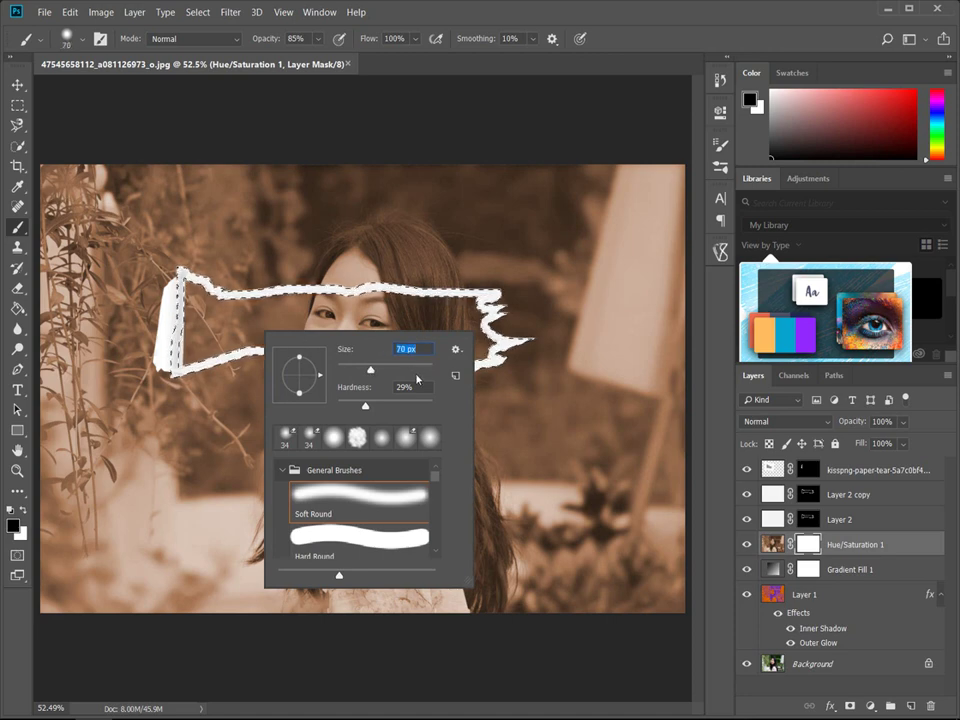
type("4")
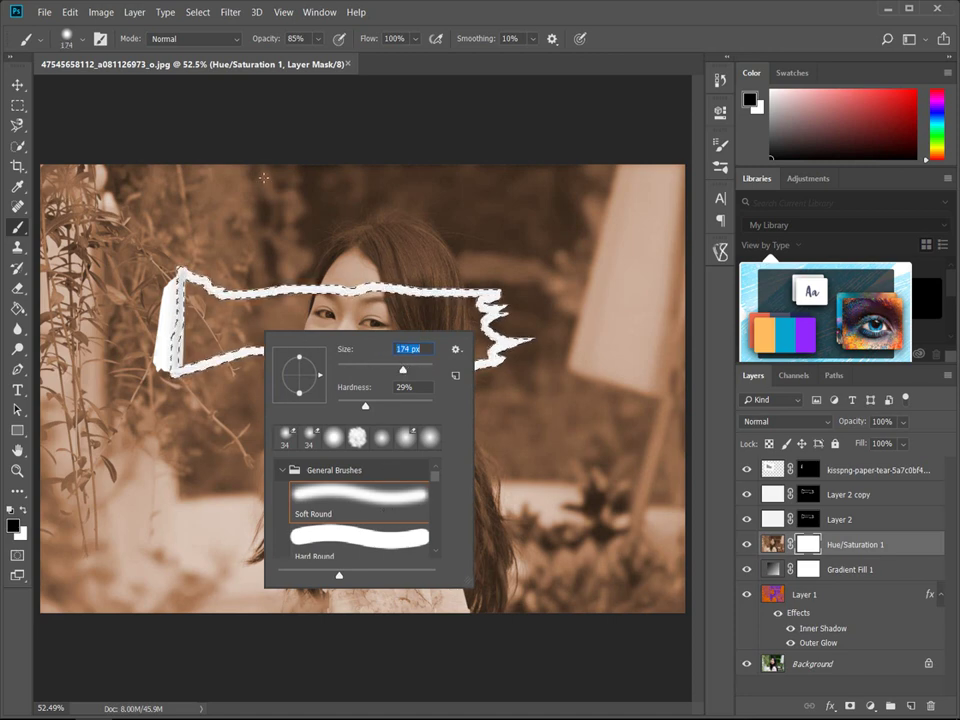
left_click(345, 530)
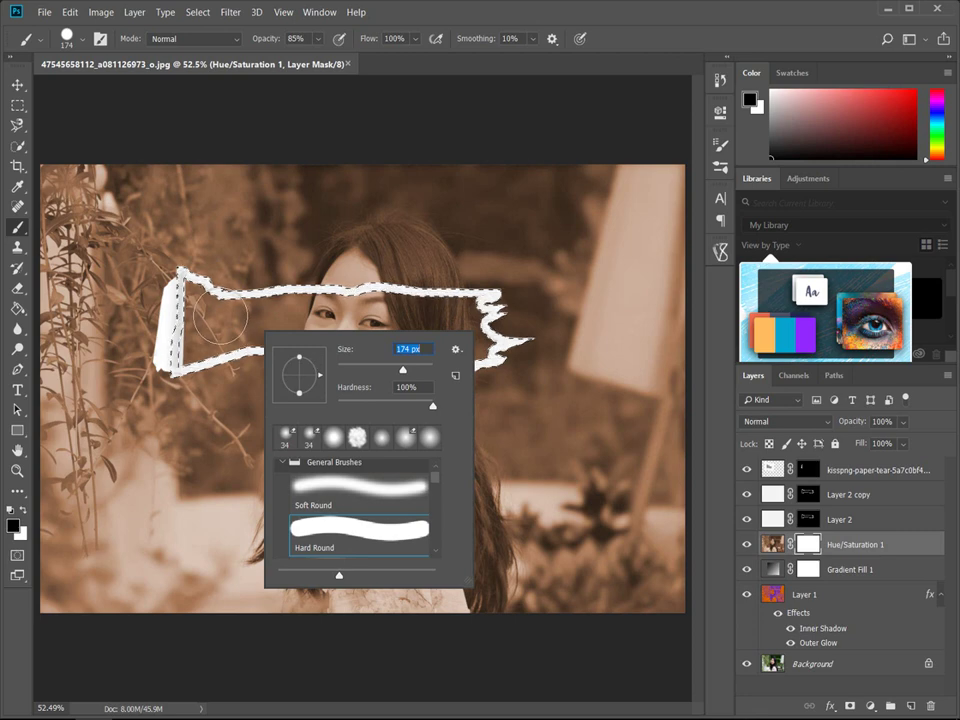
key("Return")
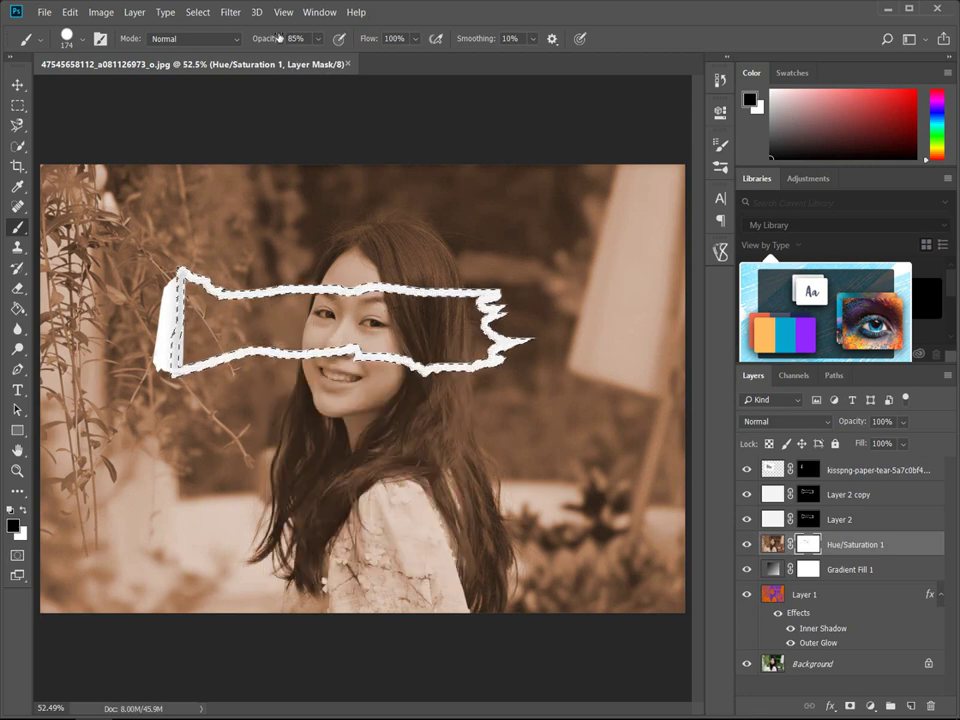
key("0")
- Test painting colour into the strip on the mask, then undo it and deselect
key("ctrl+shift+i")
left_click_drag(400, 326, 280, 326)
mouse_move(406, 327)
left_mouse_down()
mouse_move(463, 326)
mouse_move(222, 313)
left_mouse_up()
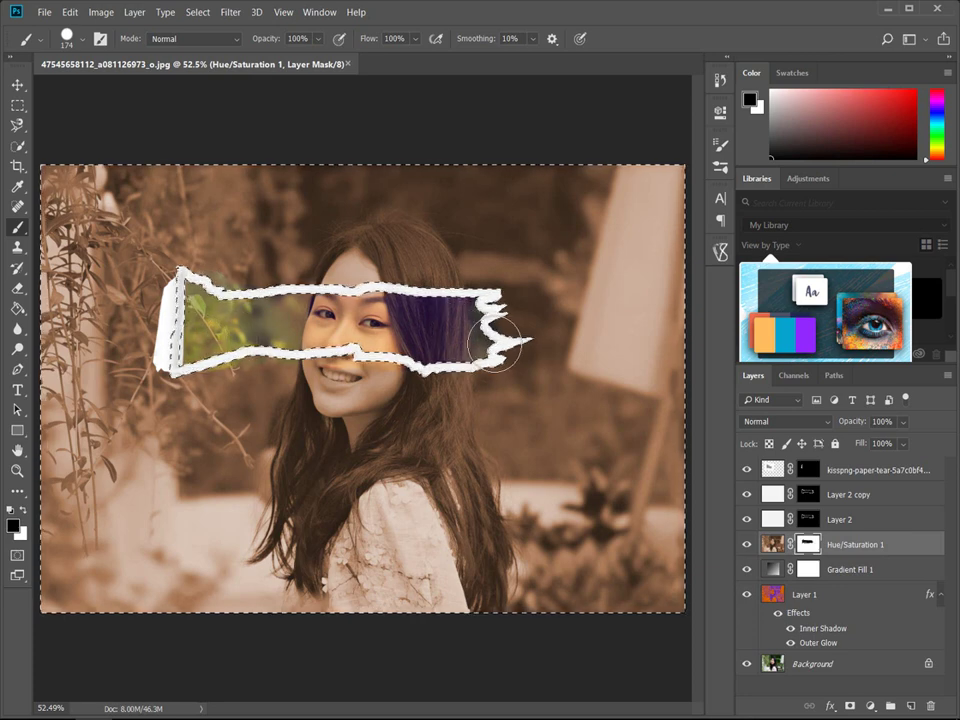
key("ctrl+BackSpace")
key("ctrl+d")
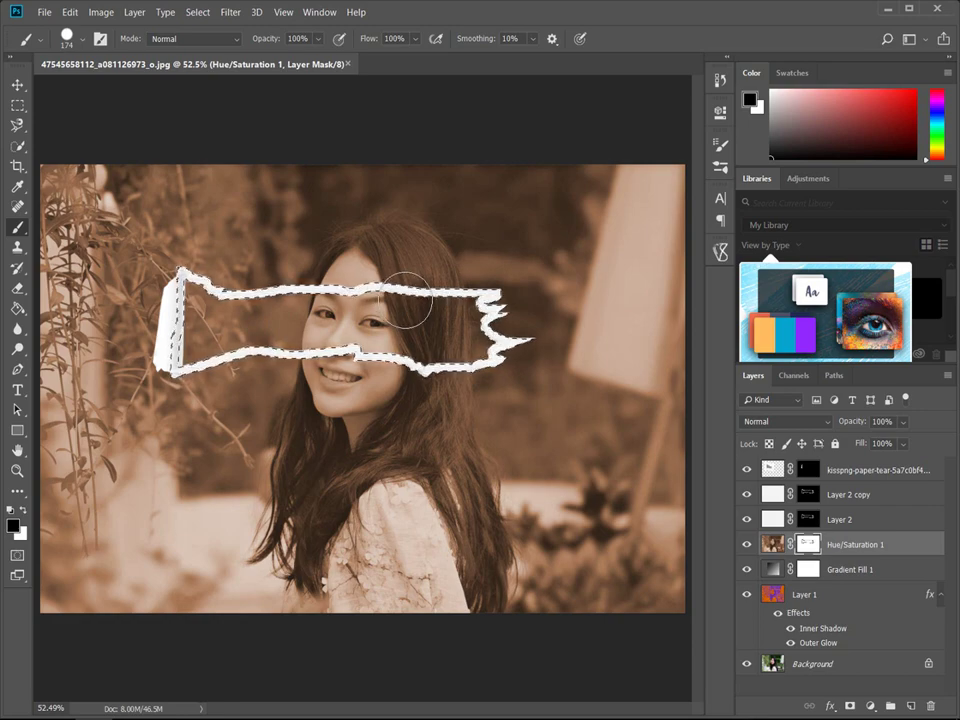
key("ctrl+a")
- At about 119% zoom, paint with a softer 136 px brush to reveal colour from foliage to hair
key("z")
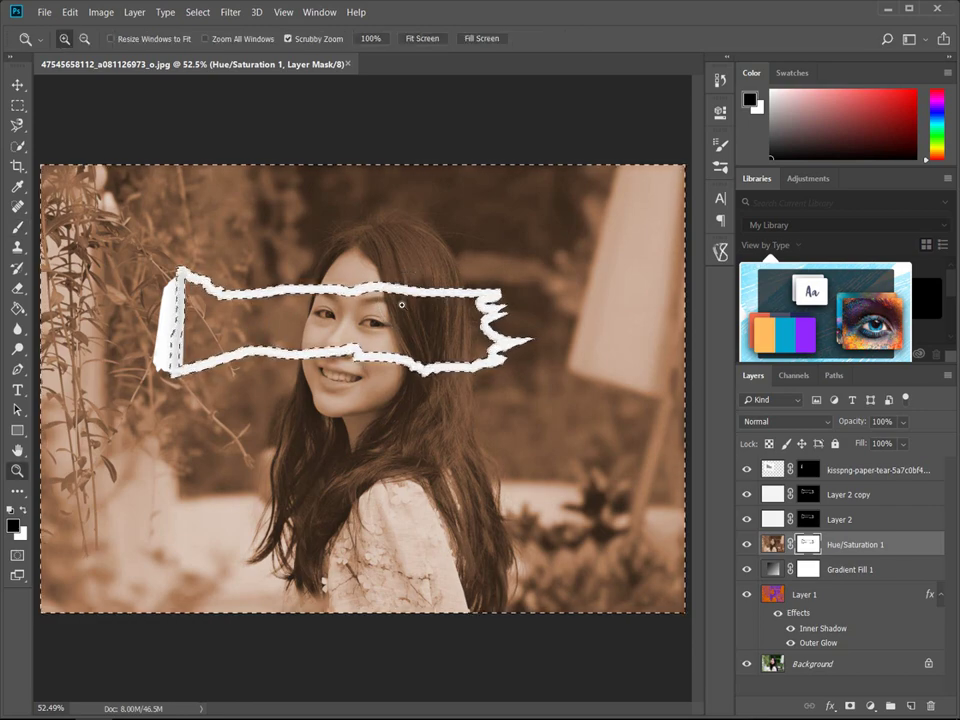
left_click_drag(401, 304, 443, 306)
key("b")
right_click(497, 343)
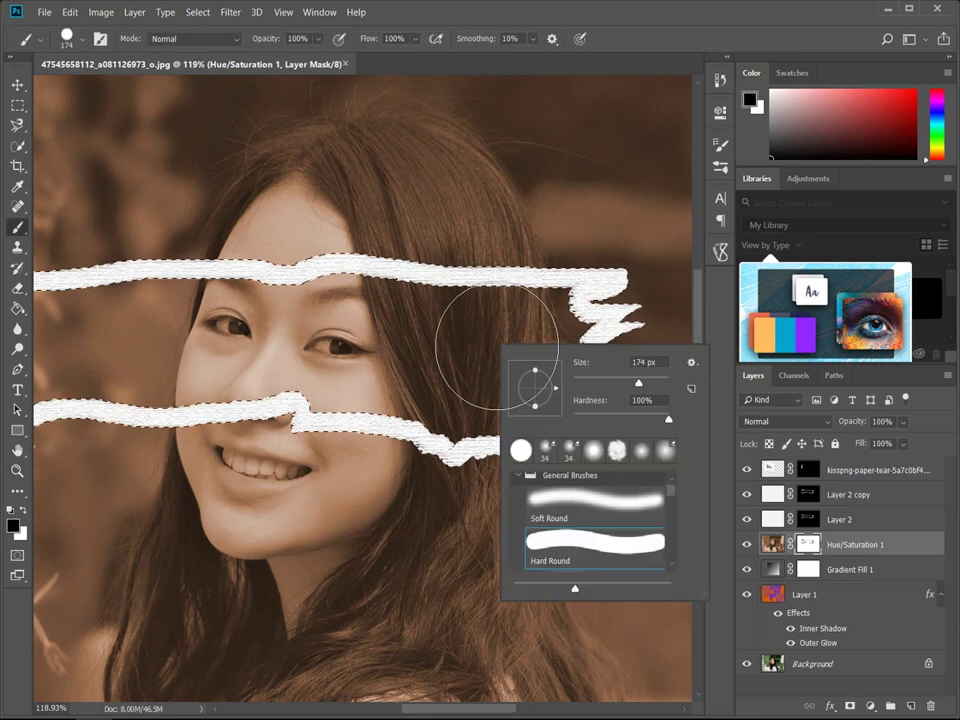
left_click_drag(638, 383, 553, 401)
mouse_move(489, 332)
left_mouse_down()
mouse_move(497, 349)
mouse_move(536, 329)
mouse_move(546, 360)
mouse_move(489, 381)
mouse_move(417, 344)
mouse_move(407, 311)
mouse_move(418, 332)
mouse_move(386, 321)
mouse_move(297, 327)
left_mouse_up()
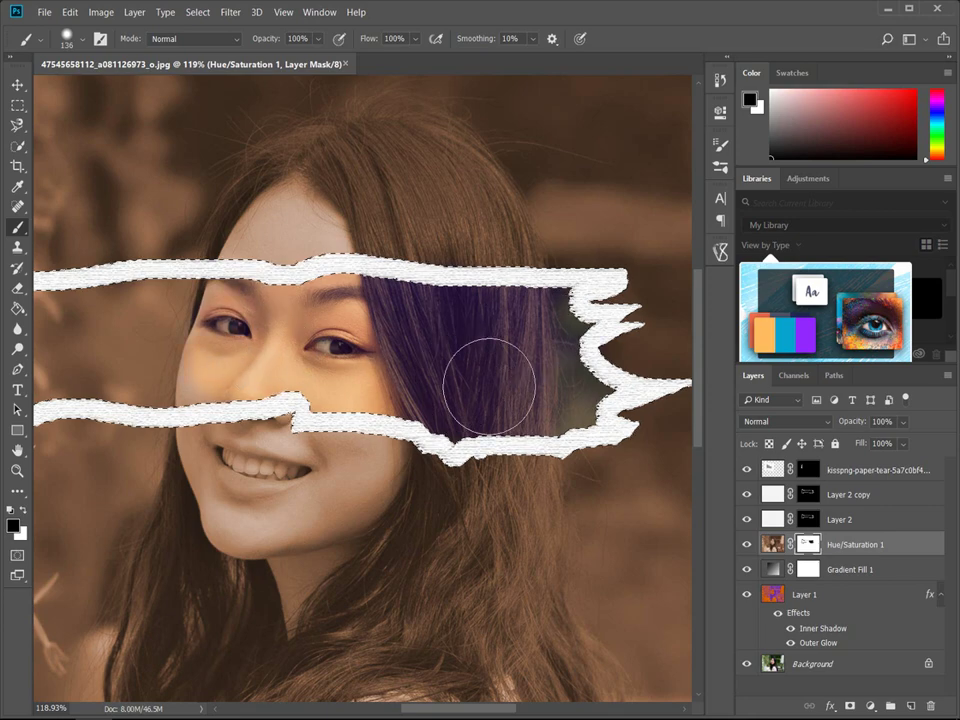
left_click_drag(407, 336, 600, 321)
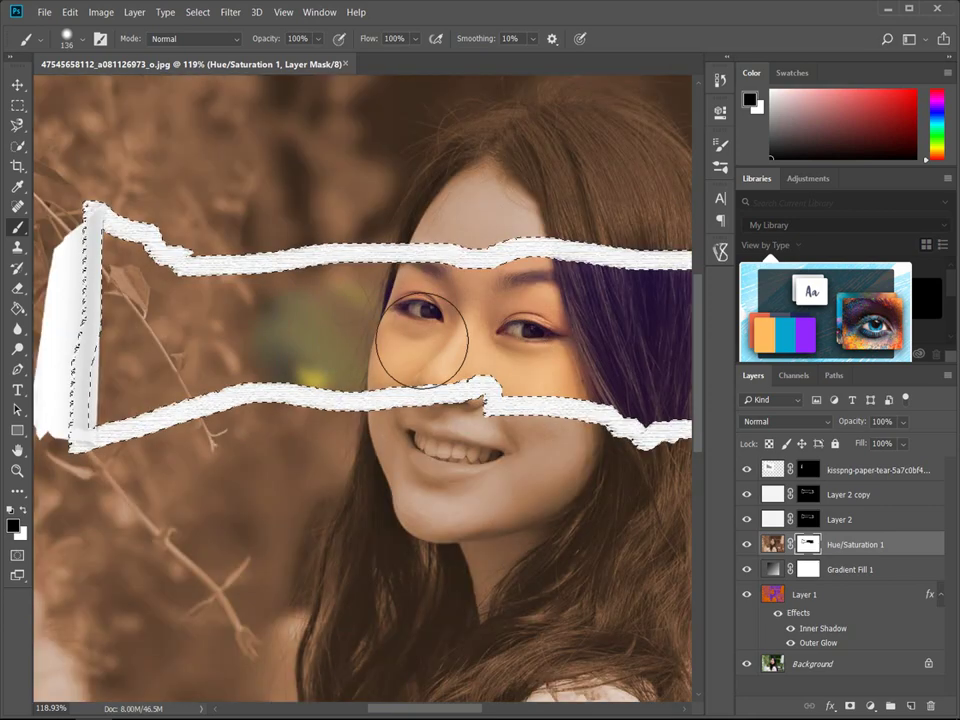
mouse_move(422, 341)
left_mouse_down()
mouse_move(167, 360)
mouse_move(129, 386)
mouse_move(139, 347)
mouse_move(125, 289)
mouse_move(322, 318)
left_mouse_up()
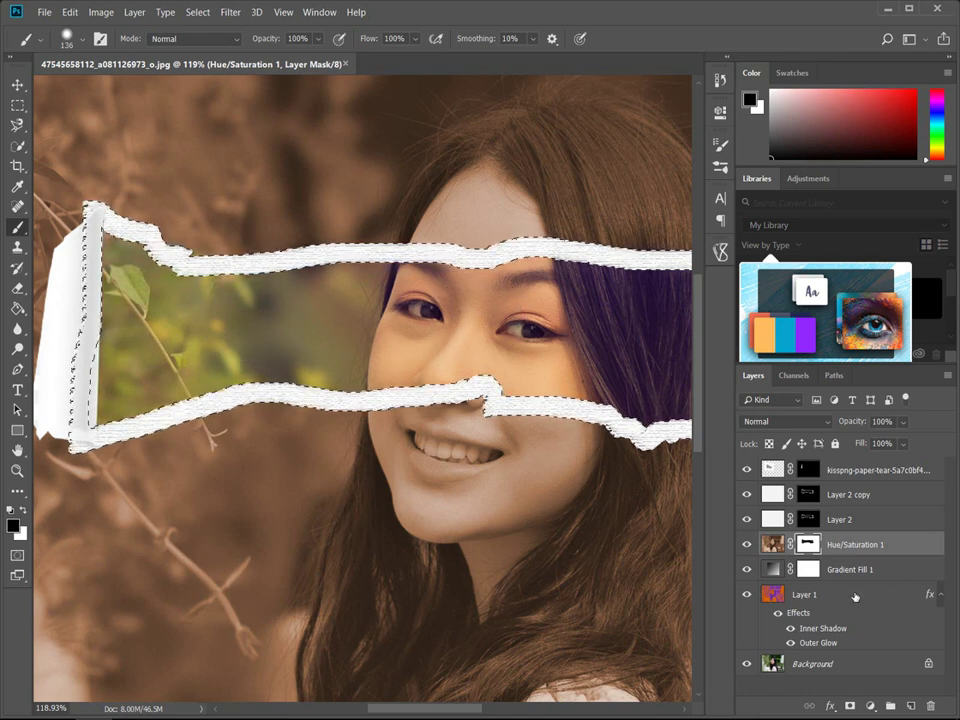
- Add a mask to Layer 1 and paint out the orange and purple tints in the strip
left_click(855, 597)
left_click(850, 706)
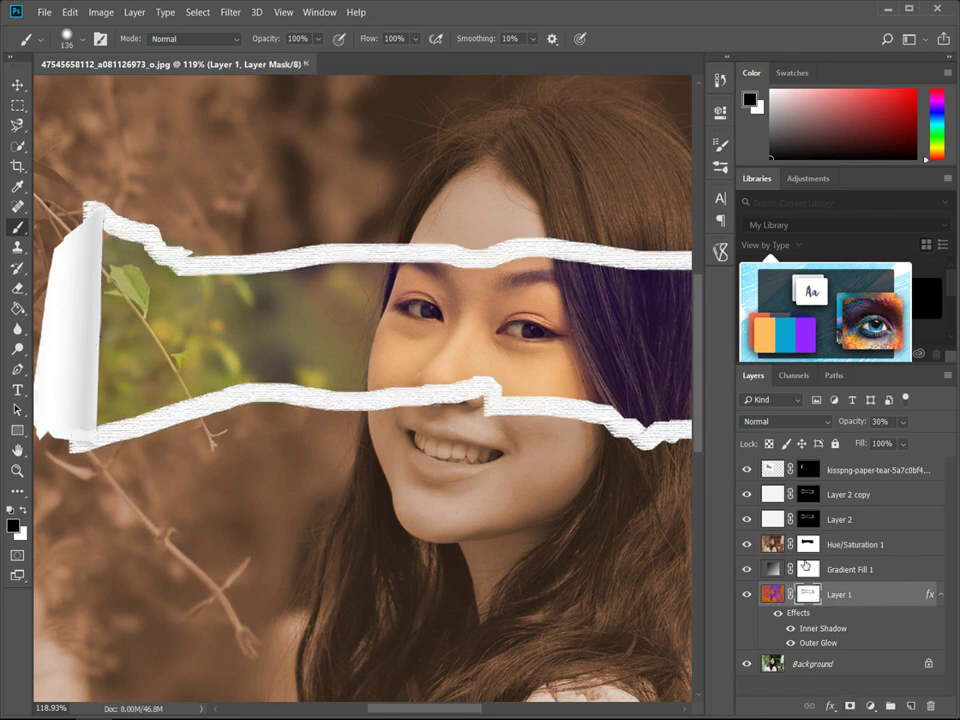
mouse_move(531, 360)
left_mouse_down()
mouse_move(461, 343)
mouse_move(263, 334)
mouse_move(420, 336)
mouse_move(396, 317)
mouse_move(300, 306)
mouse_move(183, 317)
mouse_move(129, 280)
mouse_move(118, 289)
mouse_move(222, 345)
left_mouse_up()
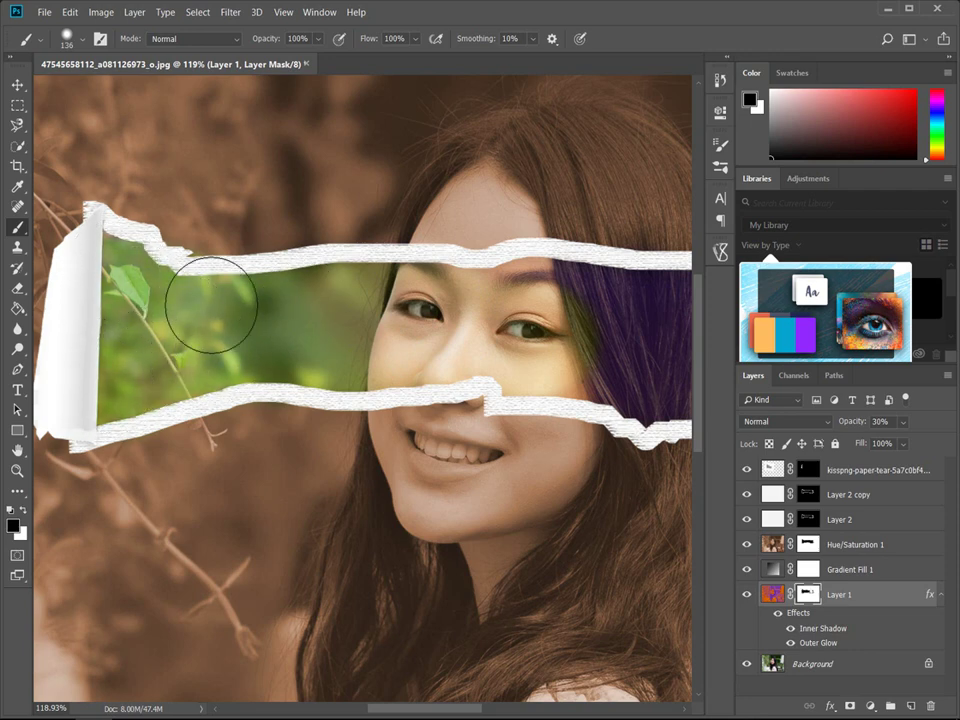
scroll(120, 270, "right", 3)
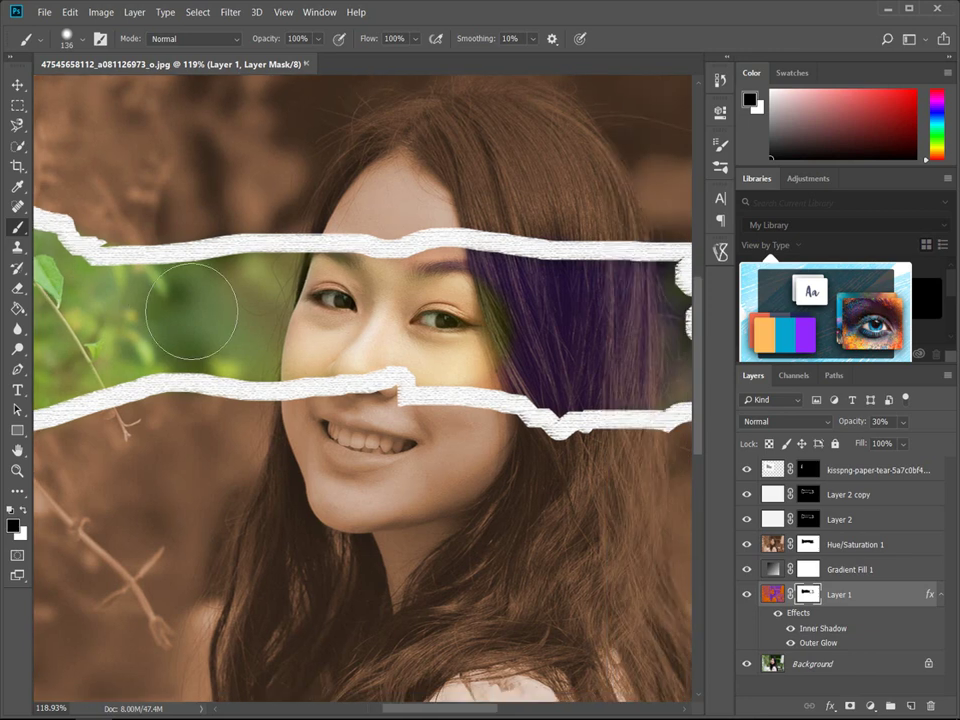
mouse_move(450, 310)
left_mouse_down()
mouse_move(570, 330)
mouse_move(621, 304)
left_mouse_up()
mouse_move(505, 340)
left_mouse_down()
mouse_move(388, 313)
mouse_move(460, 375)
left_mouse_up()
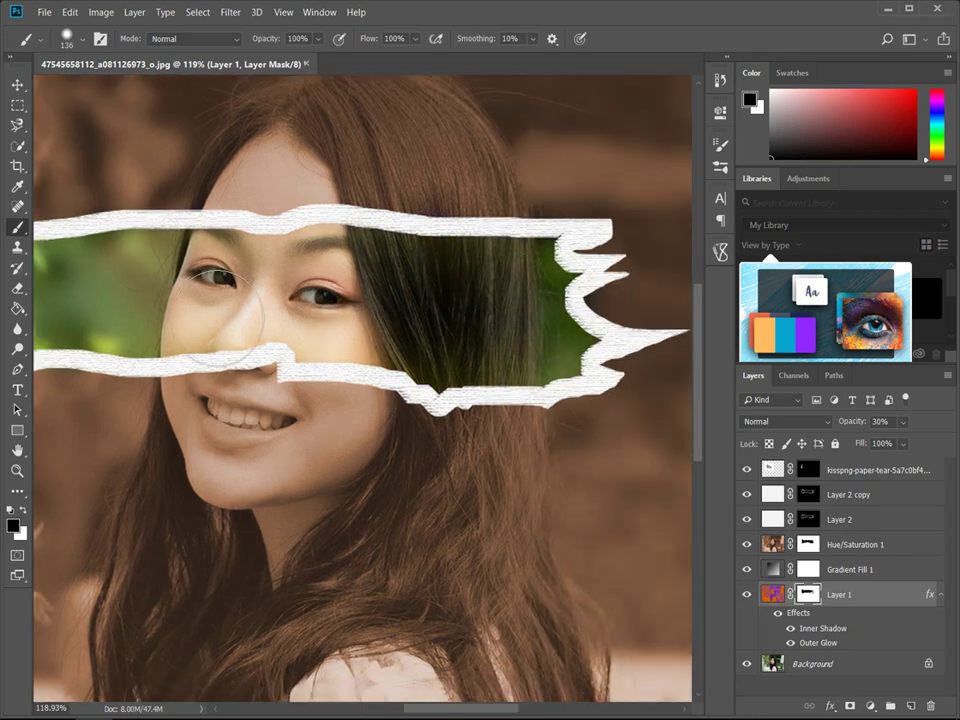
- Recentre the view and fit the whole image on screen
left_click_drag(266, 328, 414, 326)
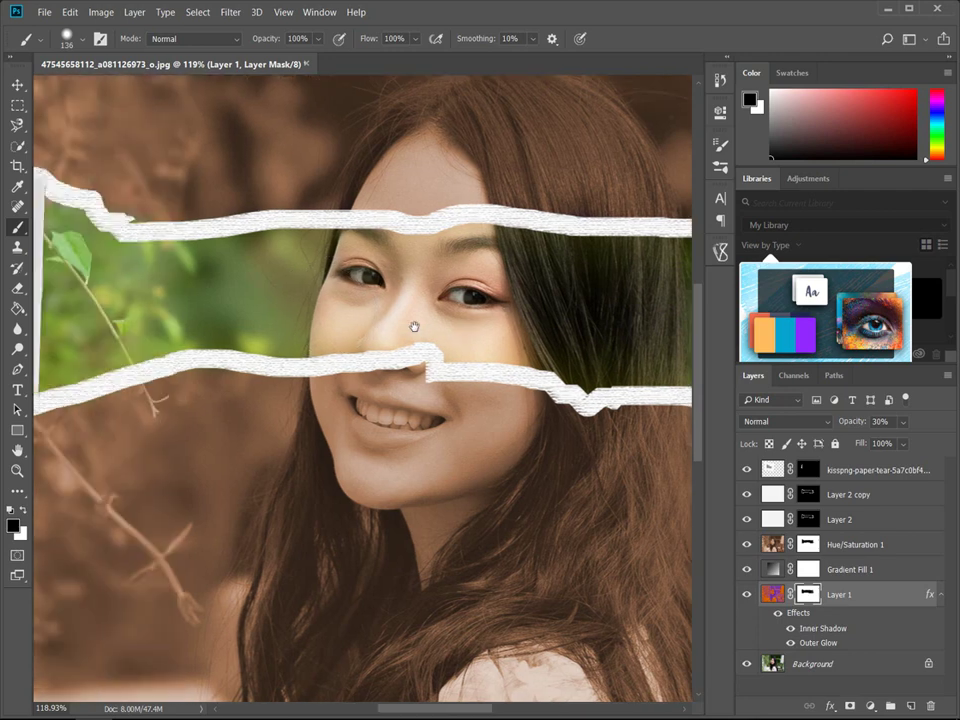
key("z")
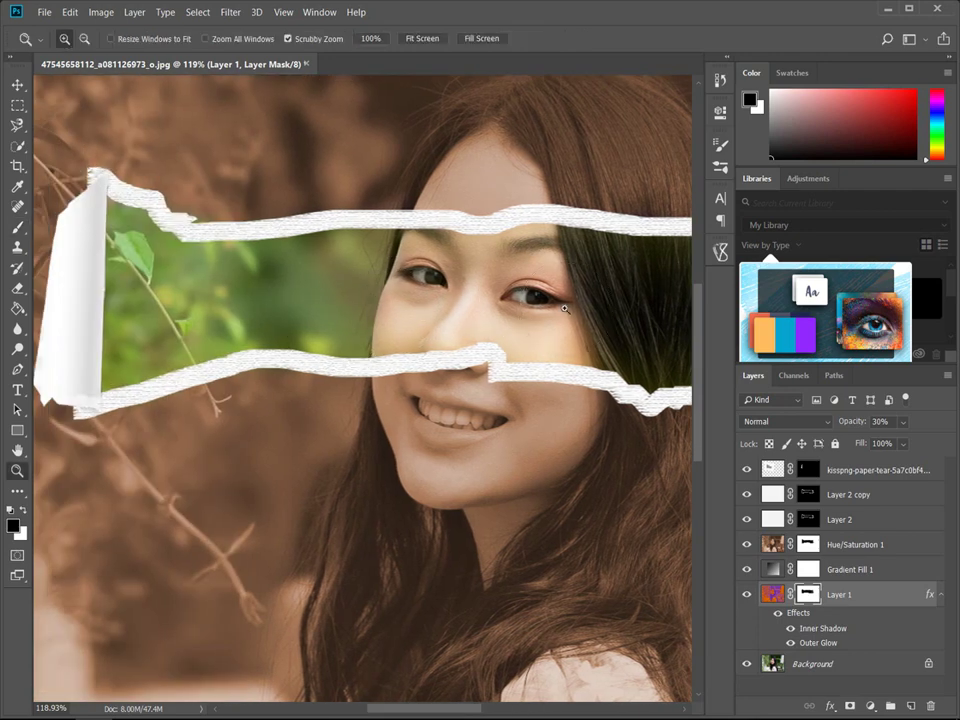
key("b")
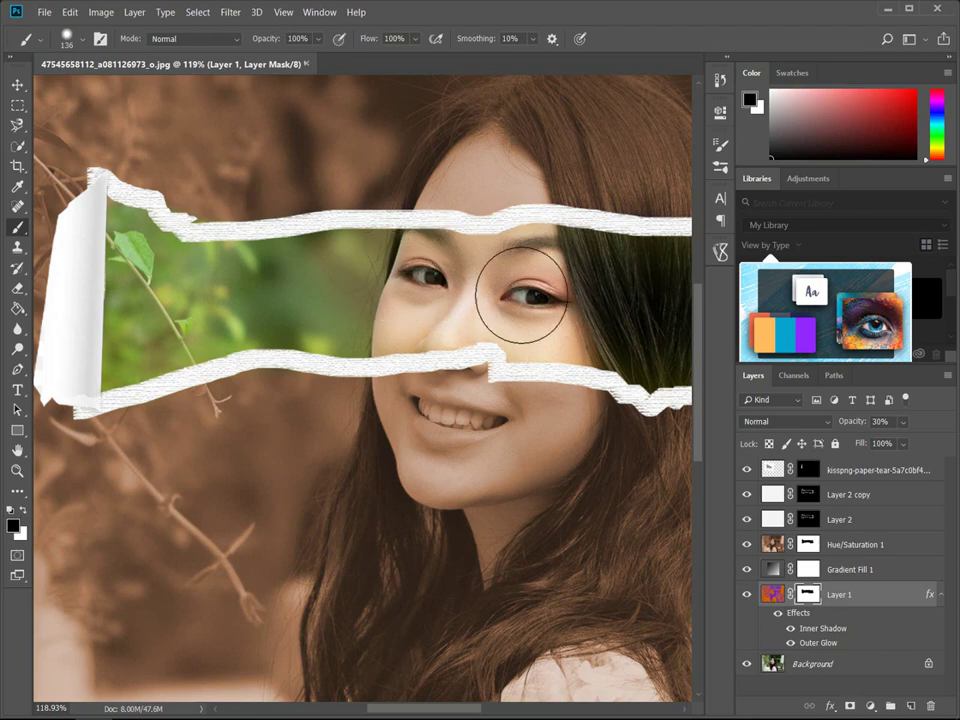
key("z")
right_click(534, 300)
left_click(560, 306)
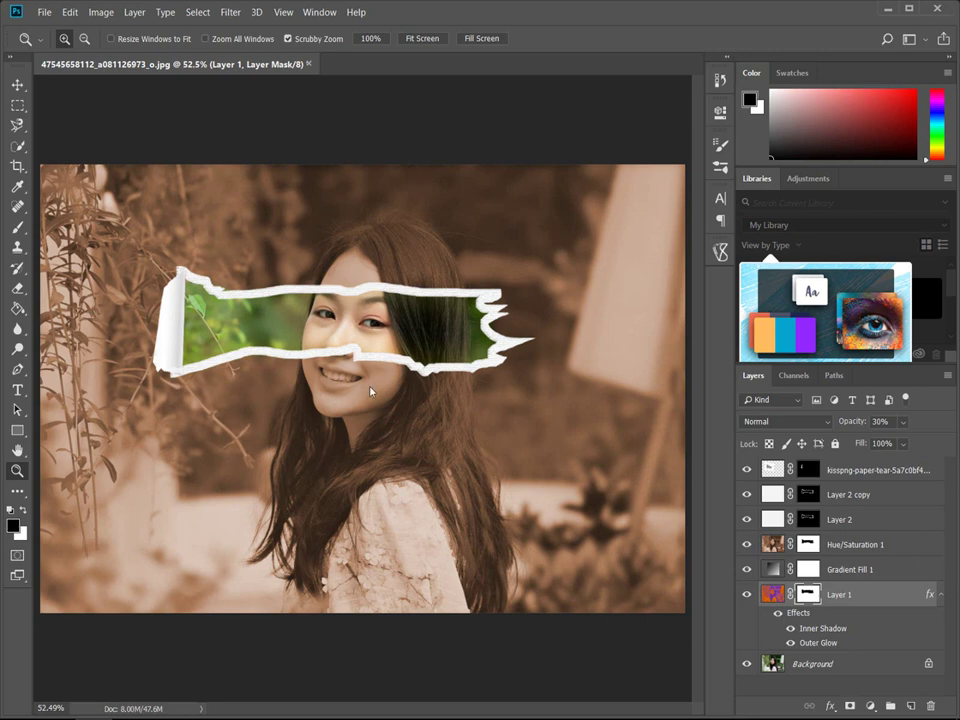
- Stamp all visible layers into a new merged Layer 3 on top
scroll(447, 398, "down", 2)
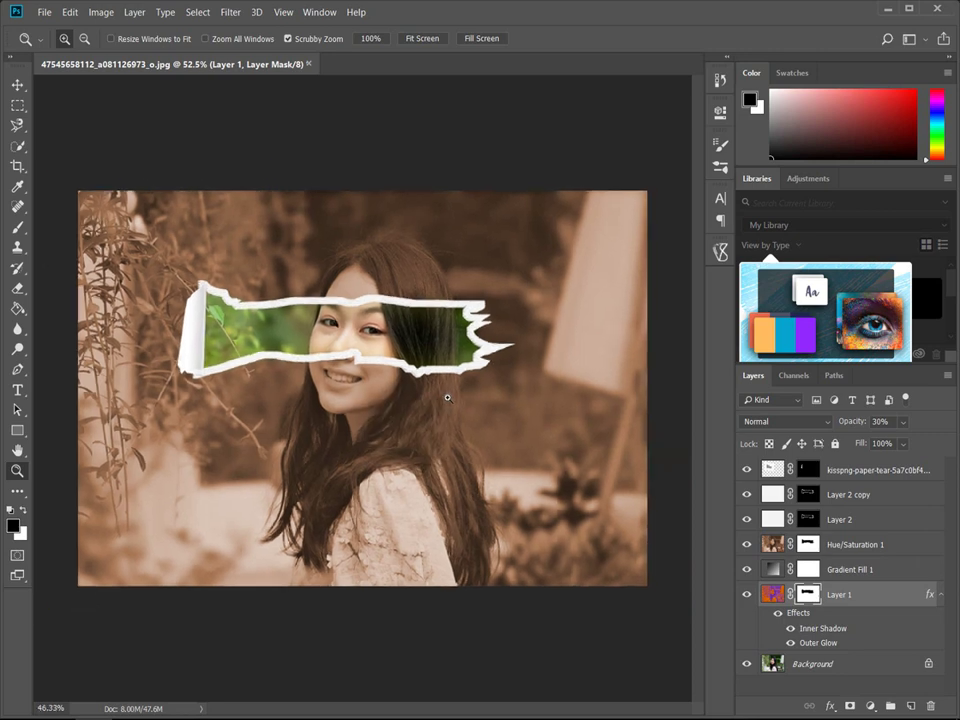
left_click(857, 474)
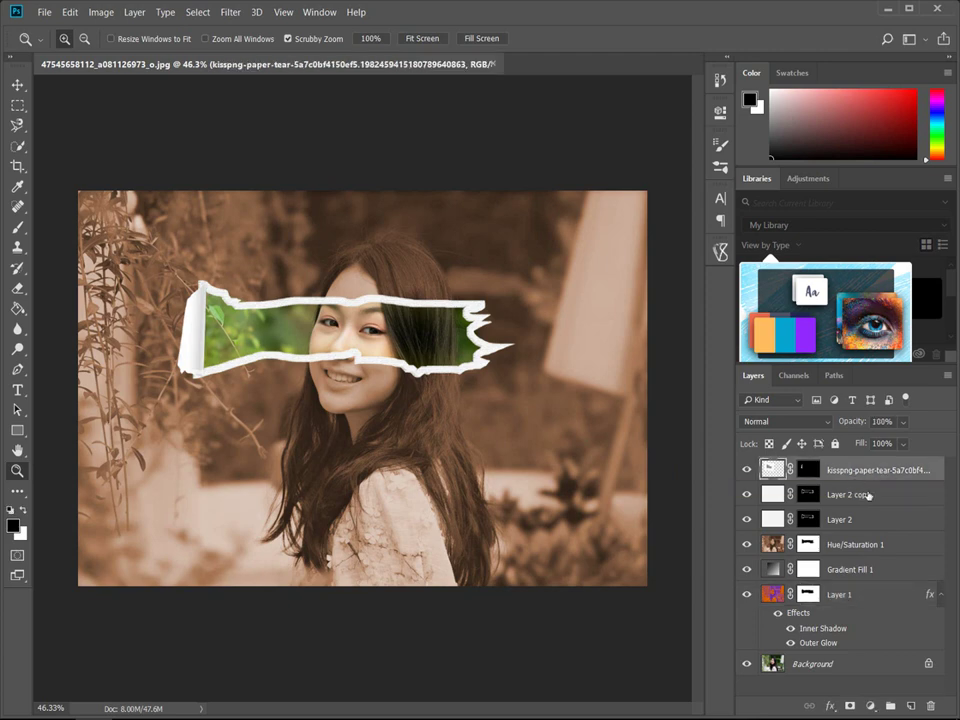
key("ctrl+shift+alt+e")
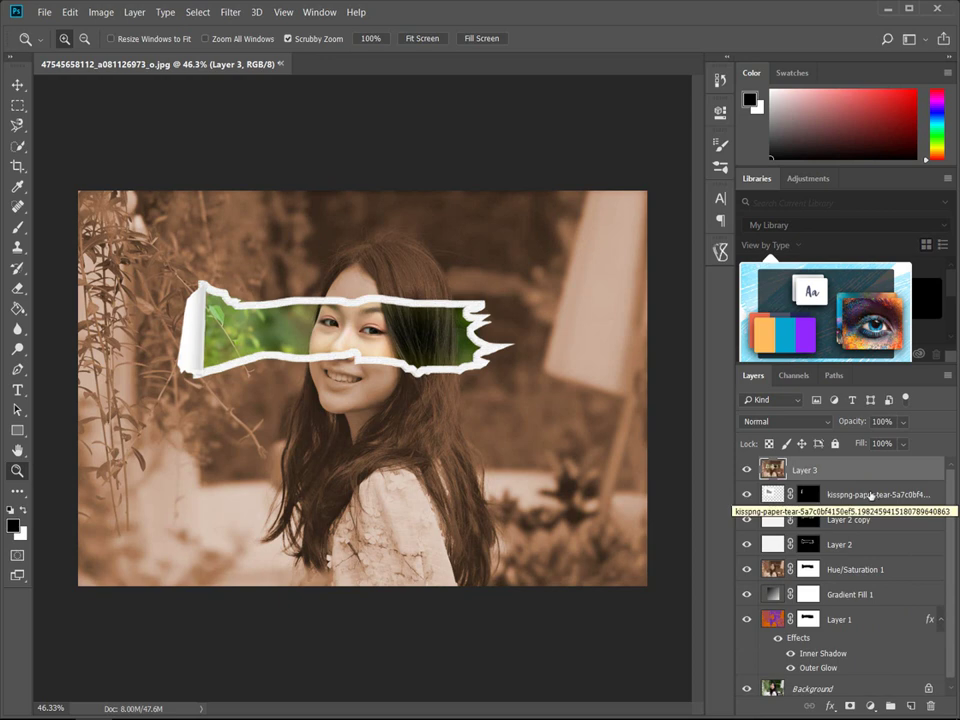
- Add a Brightness/Contrast adjustment with Brightness 10 and Contrast -5
left_click(871, 707)
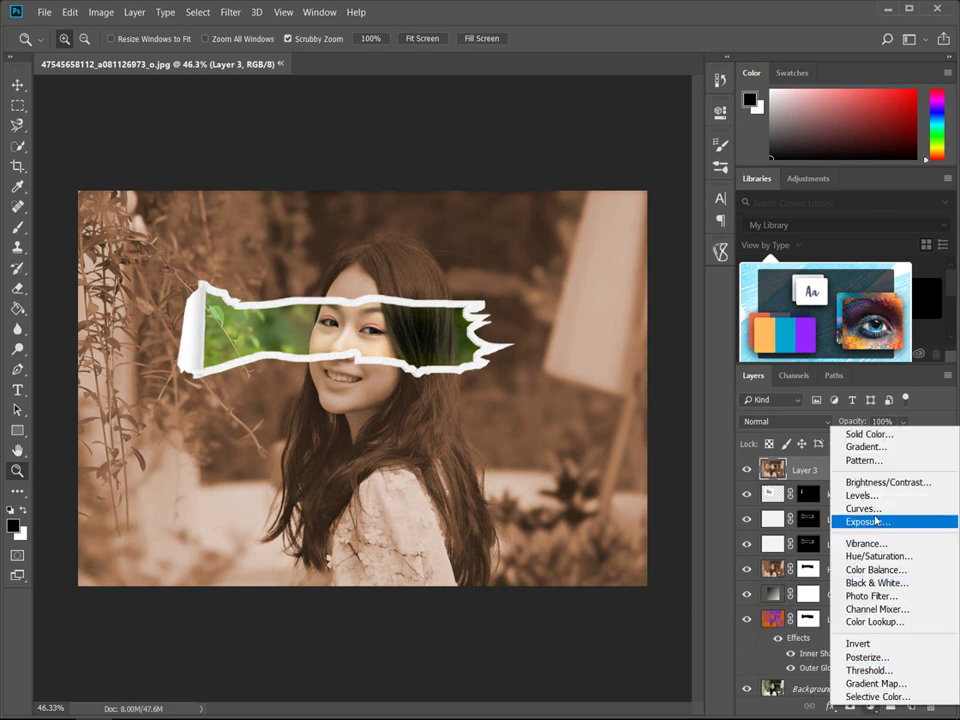
left_click(880, 482)
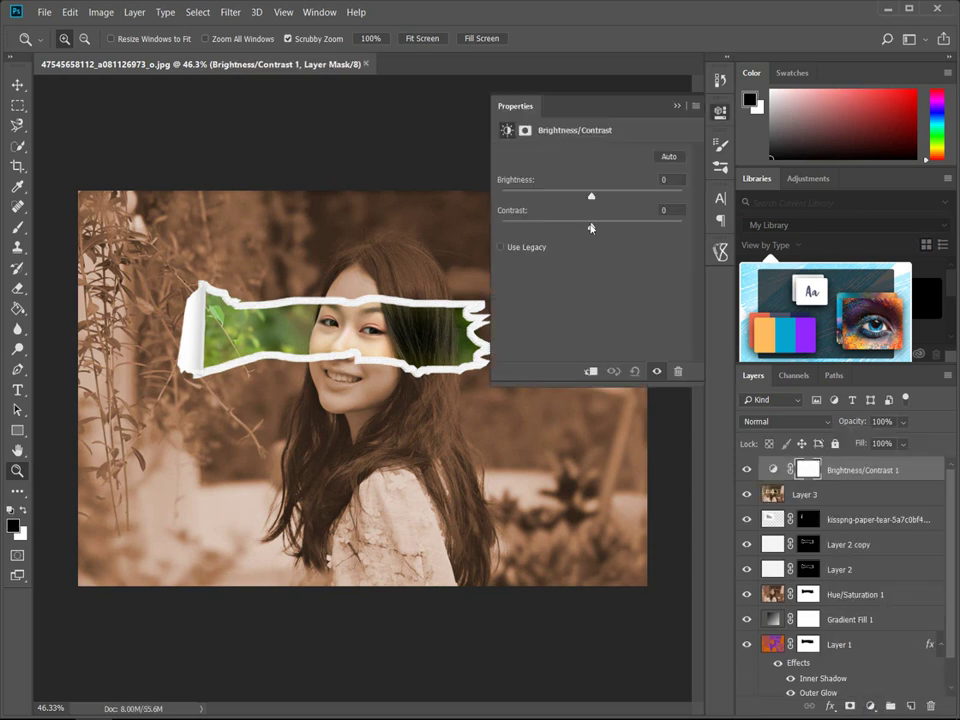
left_click_drag(591, 196, 603, 197)
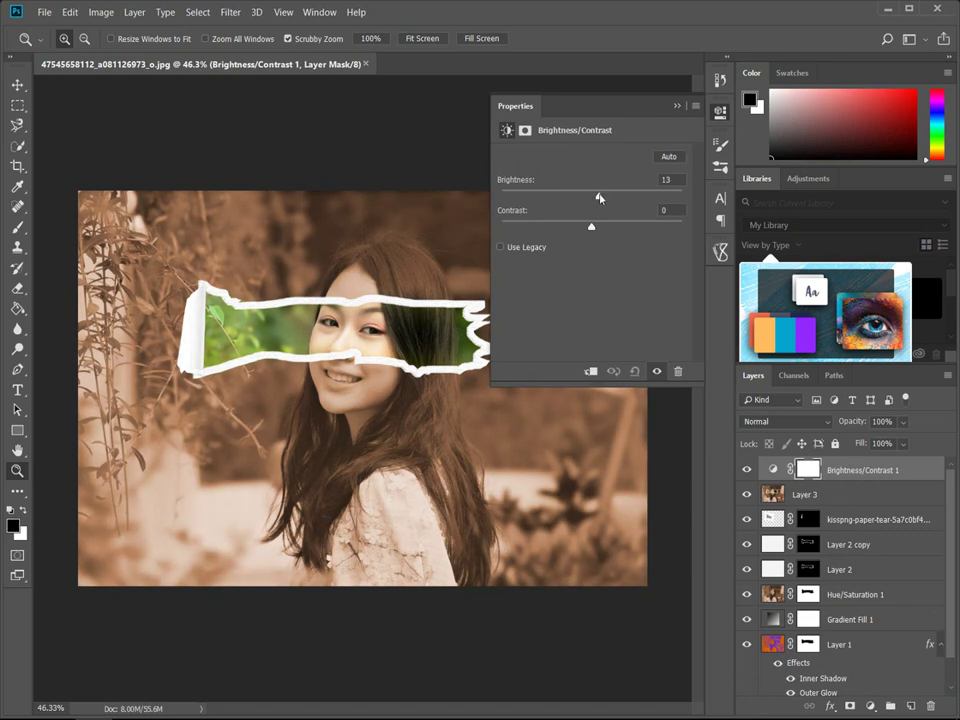
mouse_move(610, 232)
left_mouse_down()
mouse_move(585, 230)
mouse_move(607, 230)
mouse_move(606, 241)
left_mouse_up()
left_click(675, 107)
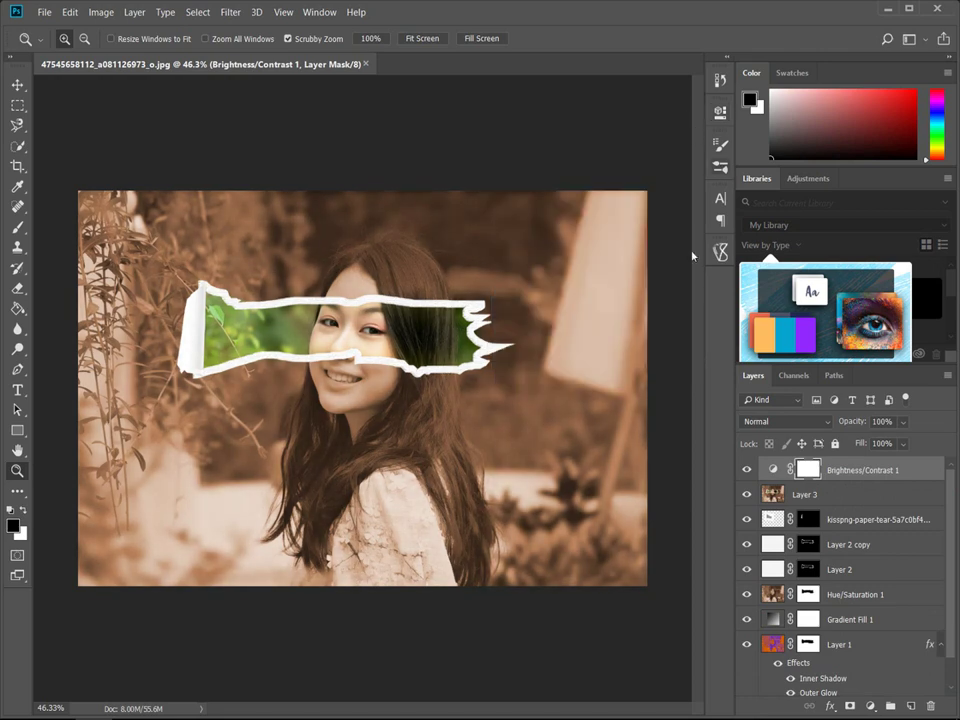